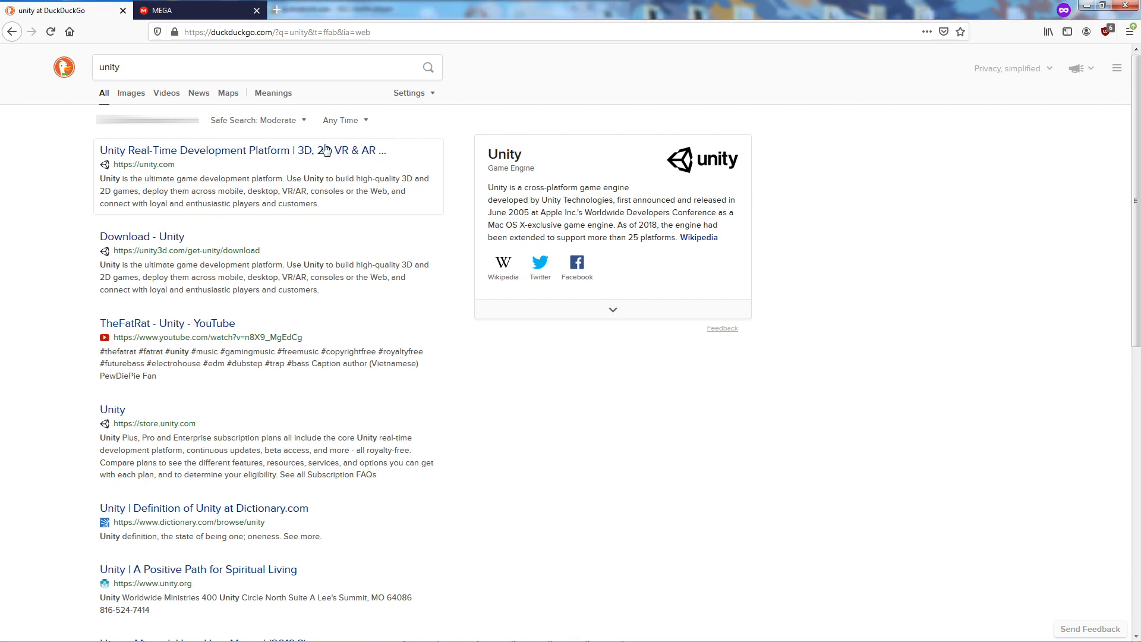
- Download the Unity Hub installer from Unity's download page and save the UnityHubSetup.exe file
{"action": "left_click", "coordinate": [154, 245]}
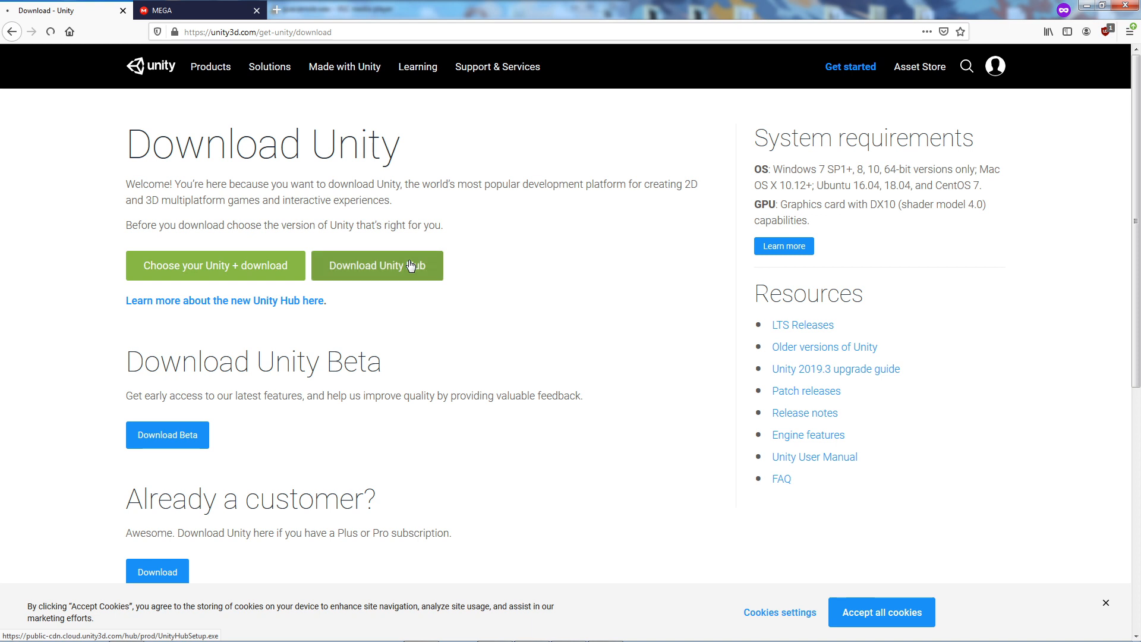
{"action": "left_click", "coordinate": [411, 265]}
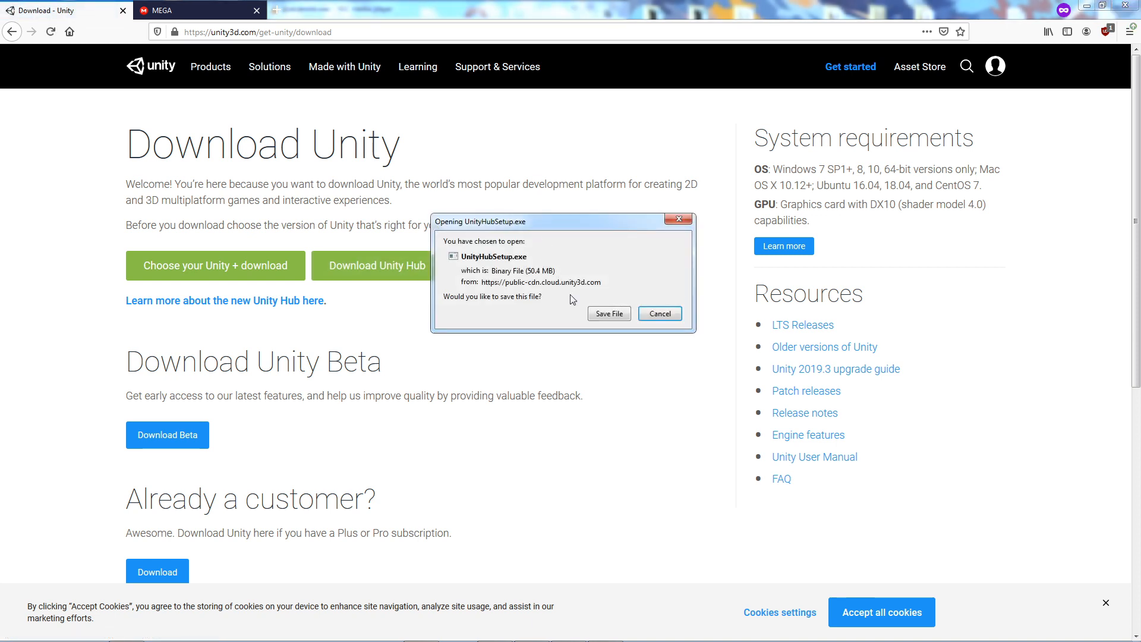
{"action": "left_click", "coordinate": [605, 315]}
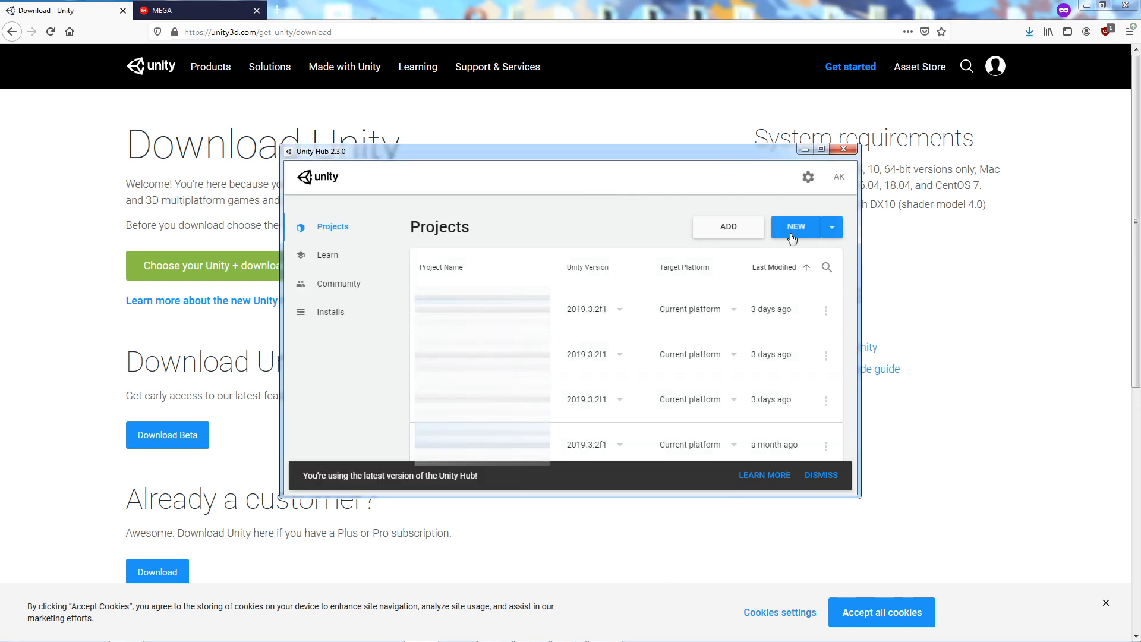
- Create a new 3D project in Unity Hub named "Tutorial Project"
{"action": "left_click", "coordinate": [792, 232]}
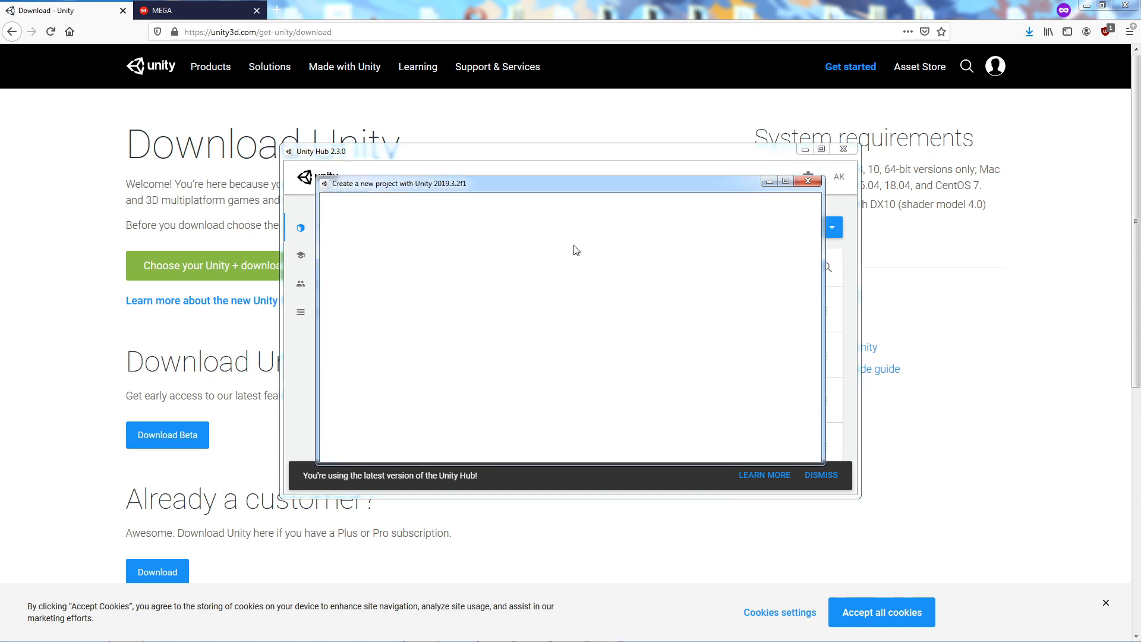
{"action": "left_click_drag", "start_coordinate": [673, 252], "coordinate": [584, 257]}
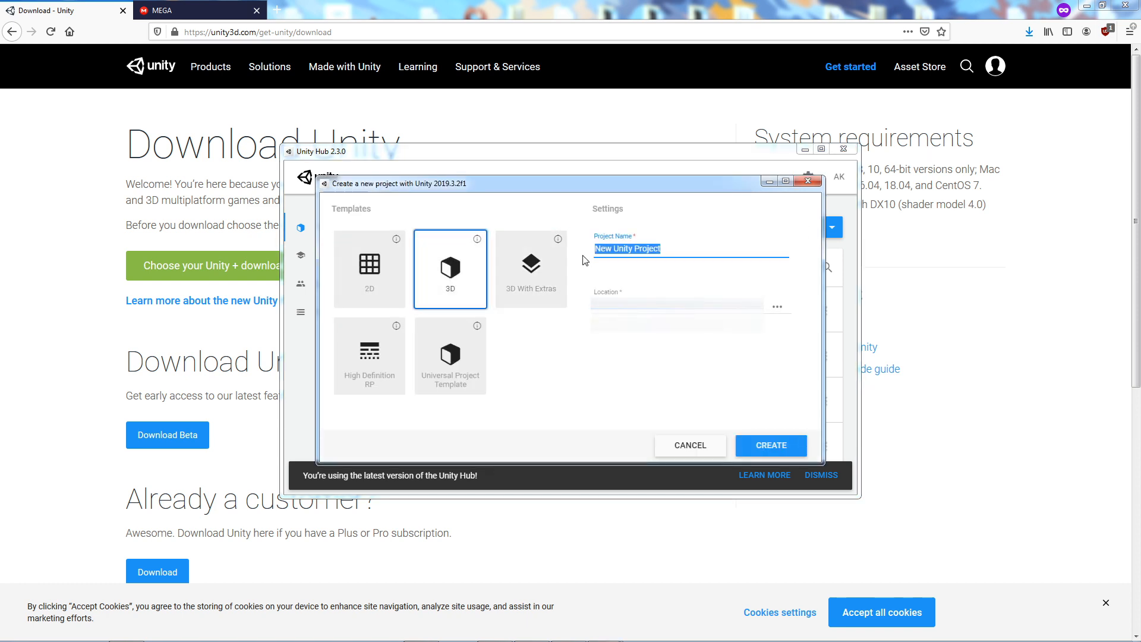
{"action": "type", "text": "Tutorial"}
{"action": "left_click", "coordinate": [761, 447]}
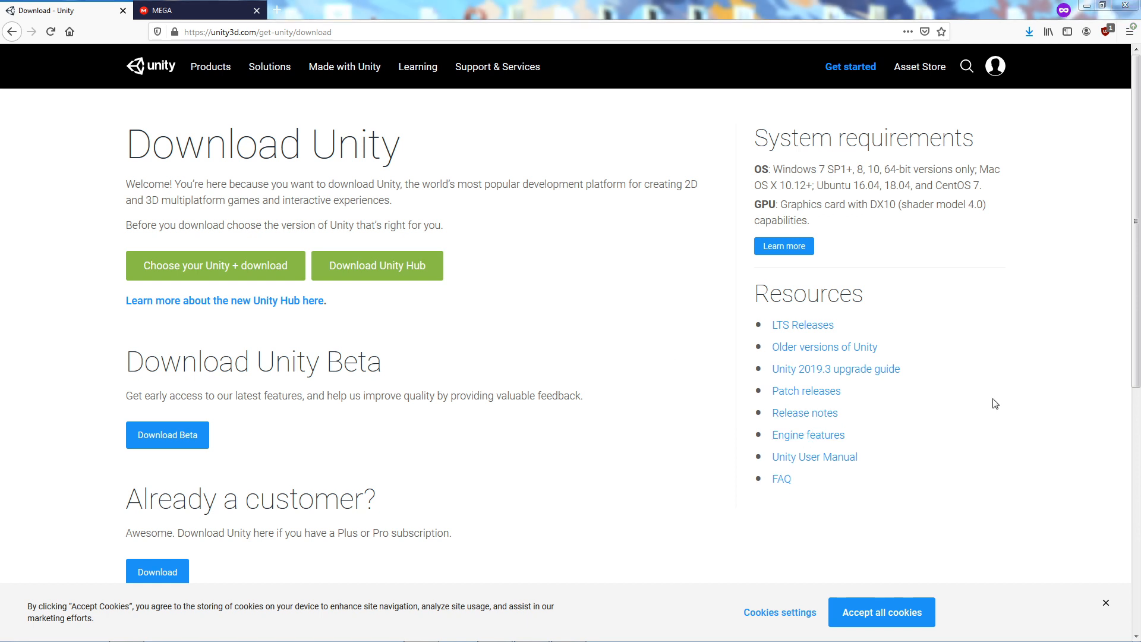
- Download the TypeUpAssetBundler.unitypackage file from the open MEGA page in the browser
{"action": "left_click", "coordinate": [192, 6]}
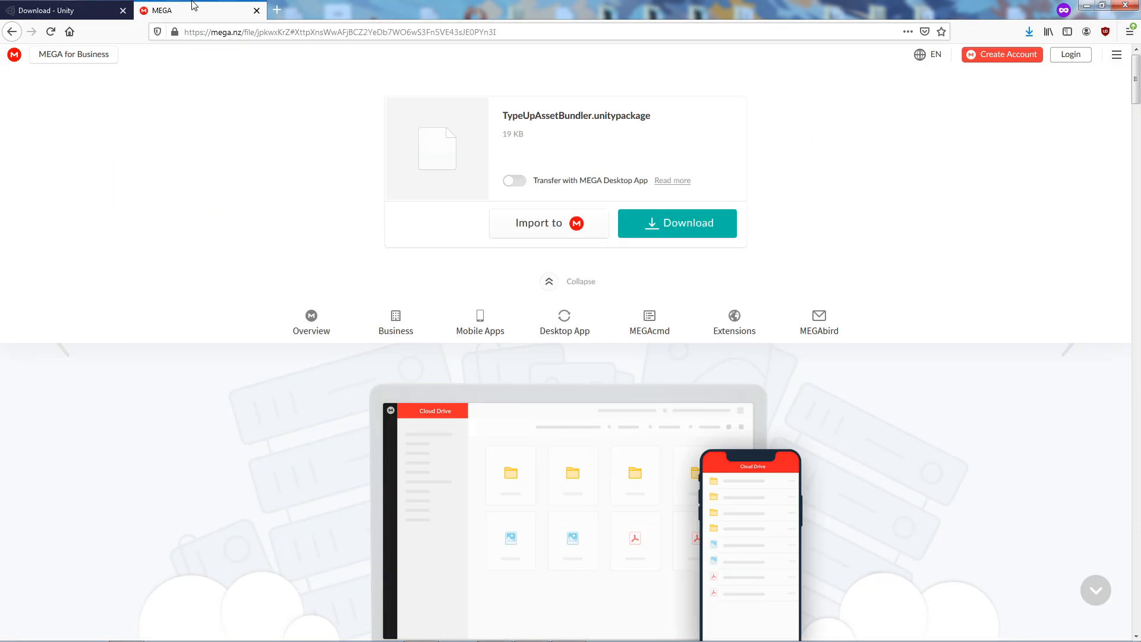
{"action": "left_click", "coordinate": [678, 224]}
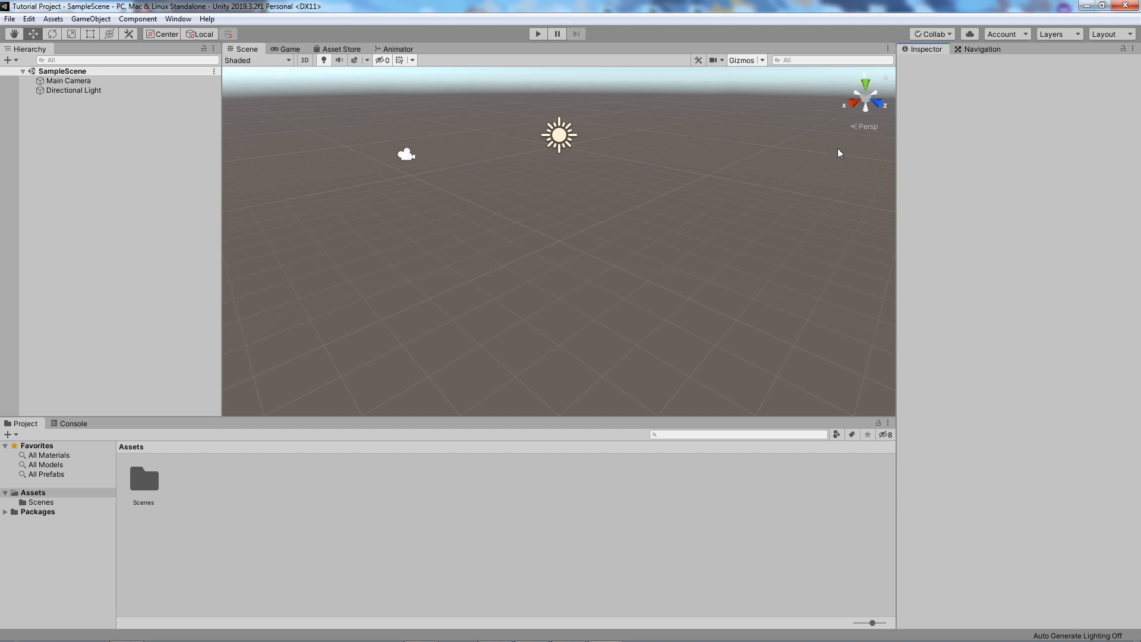
- Examine the sample scene's hierarchy and the properties of the Main Camera and Directional Light
{"action": "scroll", "coordinate": [545, 160], "scroll_direction": "up", "scroll_amount": 4}
{"action": "scroll", "coordinate": [545, 161], "scroll_direction": "down", "scroll_amount": 5}
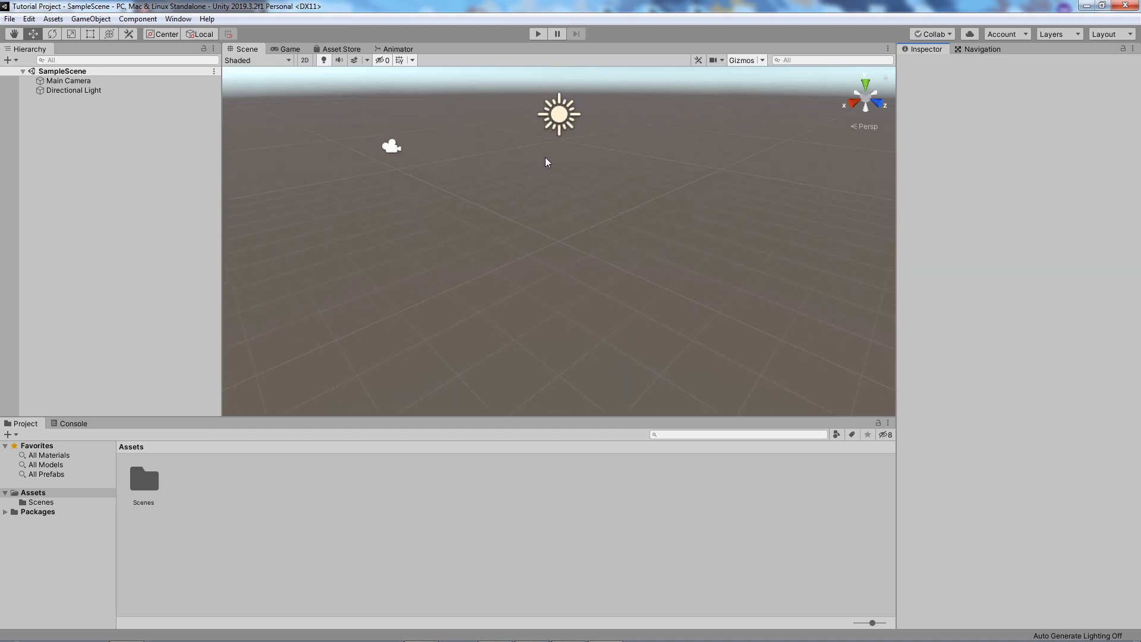
{"action": "scroll", "coordinate": [558, 194], "scroll_direction": "up", "scroll_amount": 3}
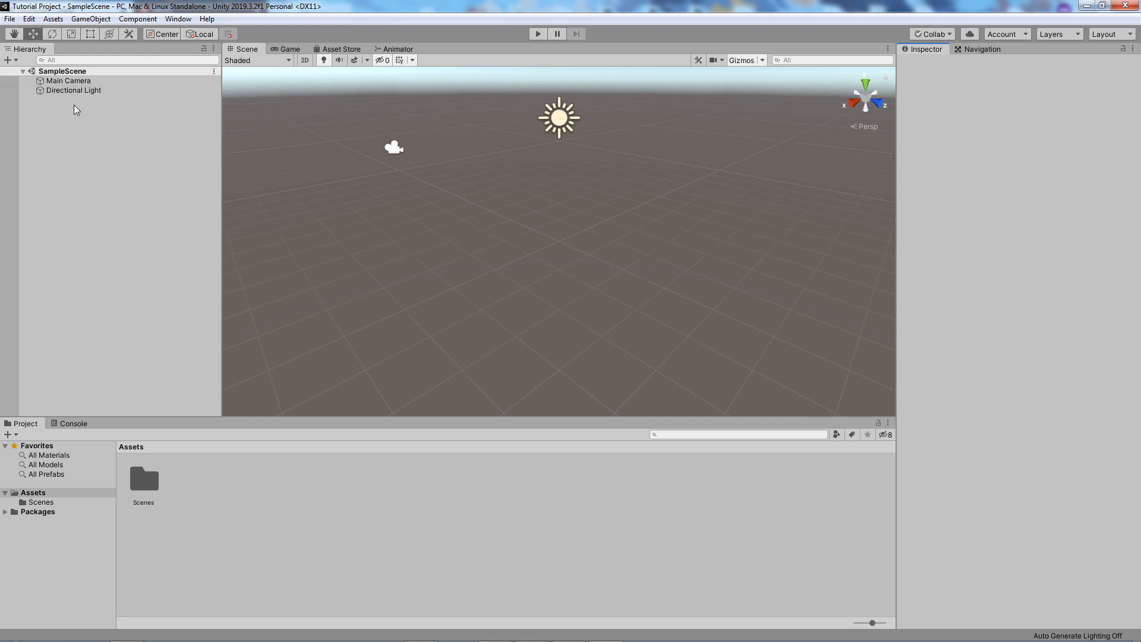
{"action": "left_click", "coordinate": [24, 71]}
{"action": "left_click", "coordinate": [23, 72]}
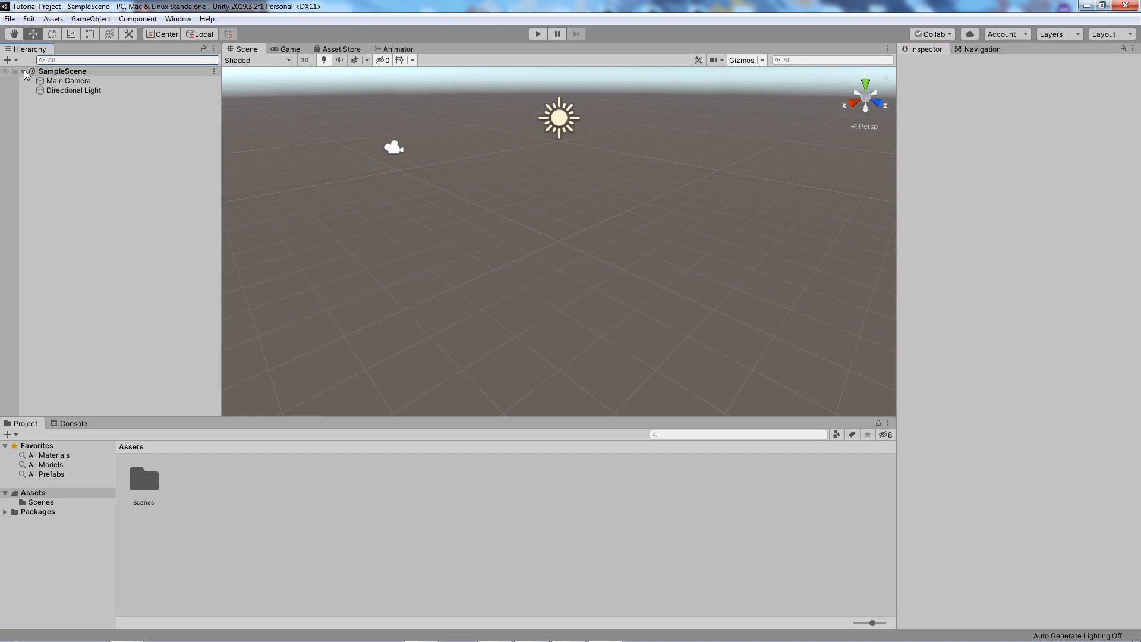
{"action": "left_click", "coordinate": [75, 81]}
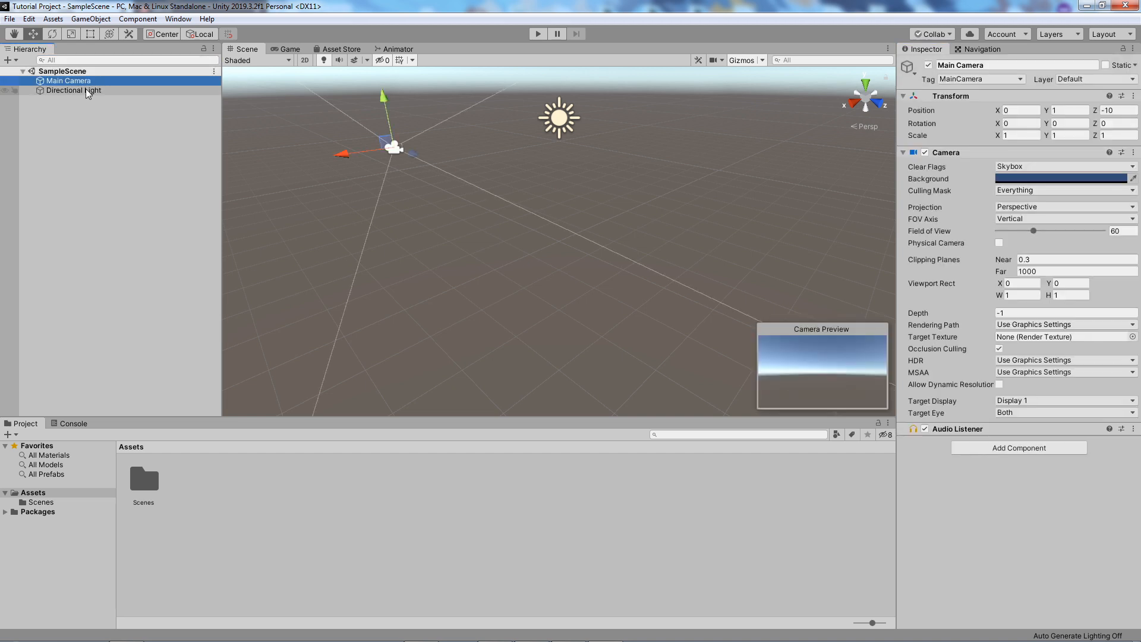
{"action": "left_click", "coordinate": [89, 91]}
{"action": "left_click", "coordinate": [89, 82]}
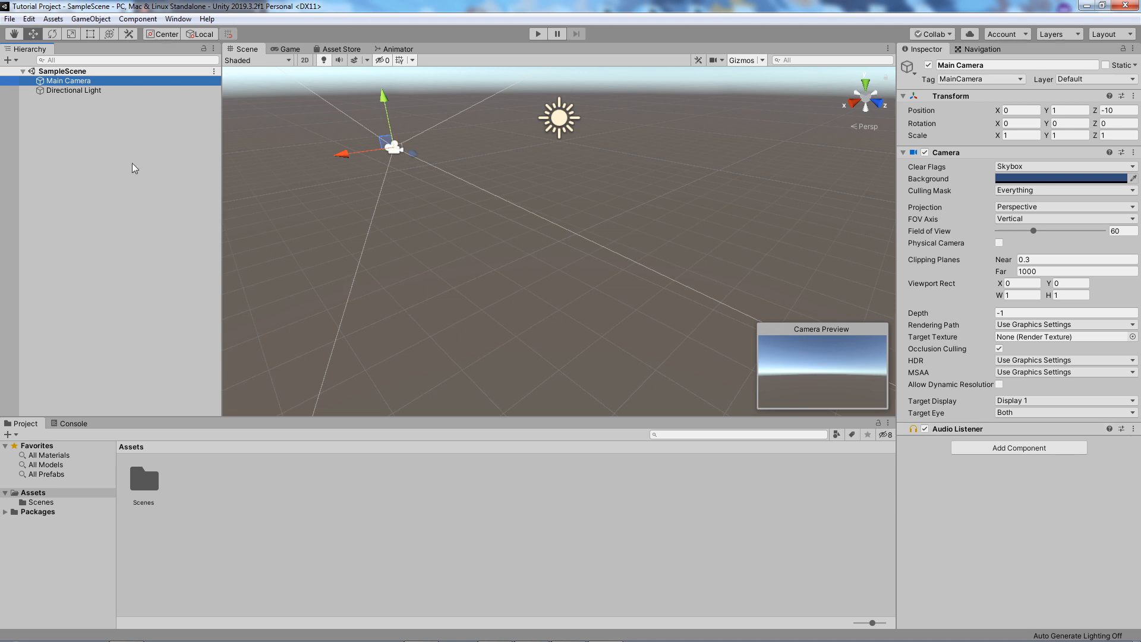
{"action": "left_click", "coordinate": [119, 93]}
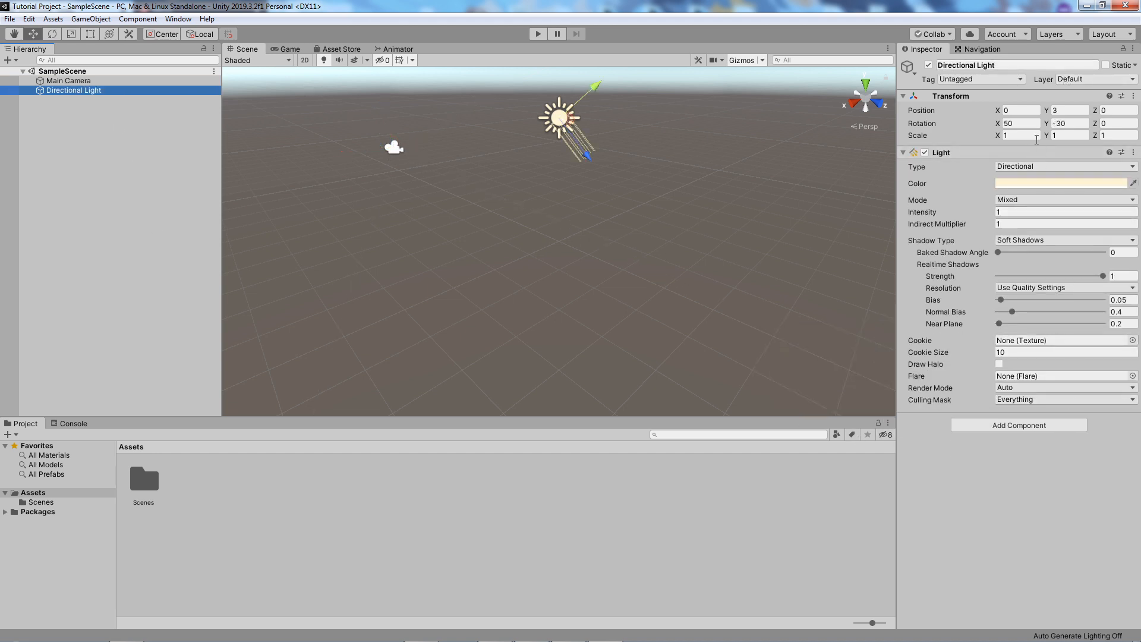
{"action": "left_click", "coordinate": [1037, 107]}
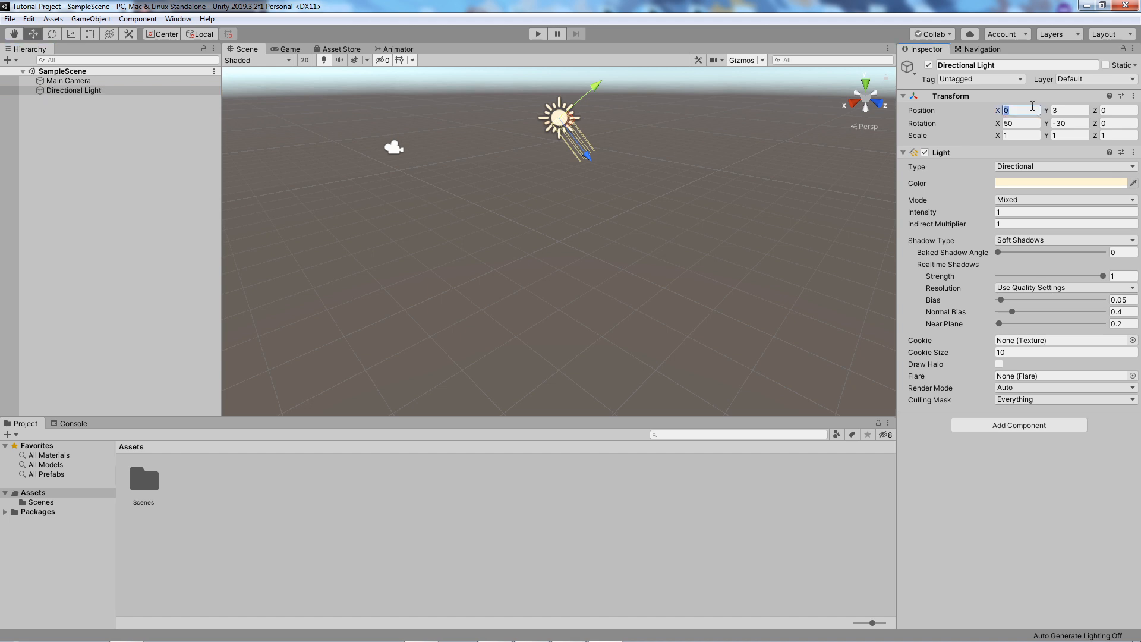
{"action": "left_click", "coordinate": [285, 538]}
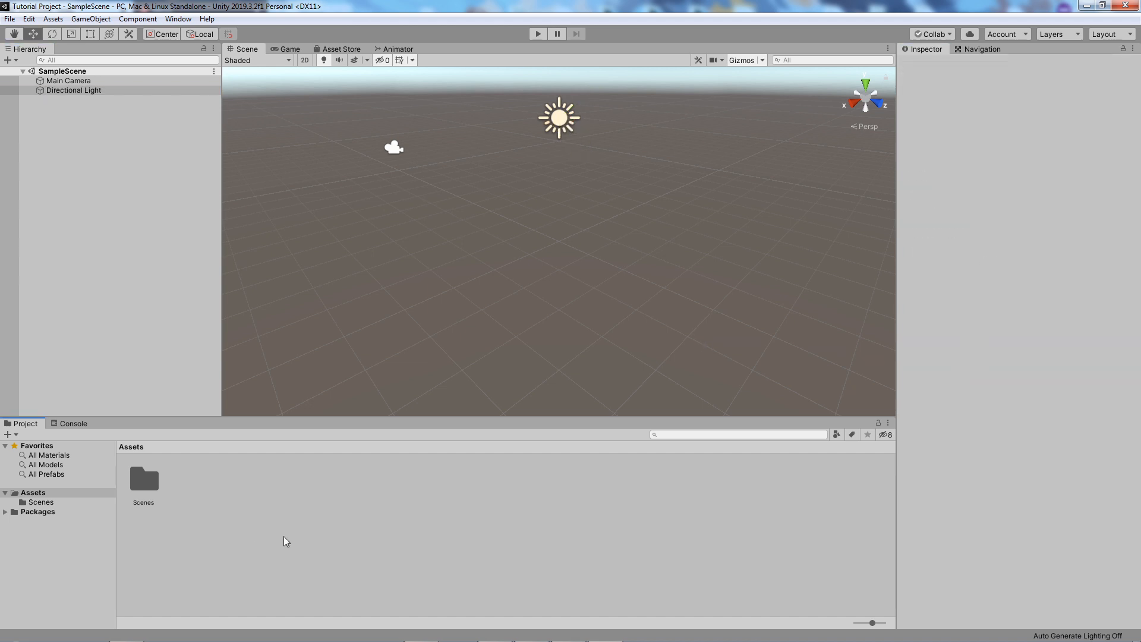
- Look inside the project's Scenes folder and return to the Assets root
{"action": "left_click", "coordinate": [144, 489]}
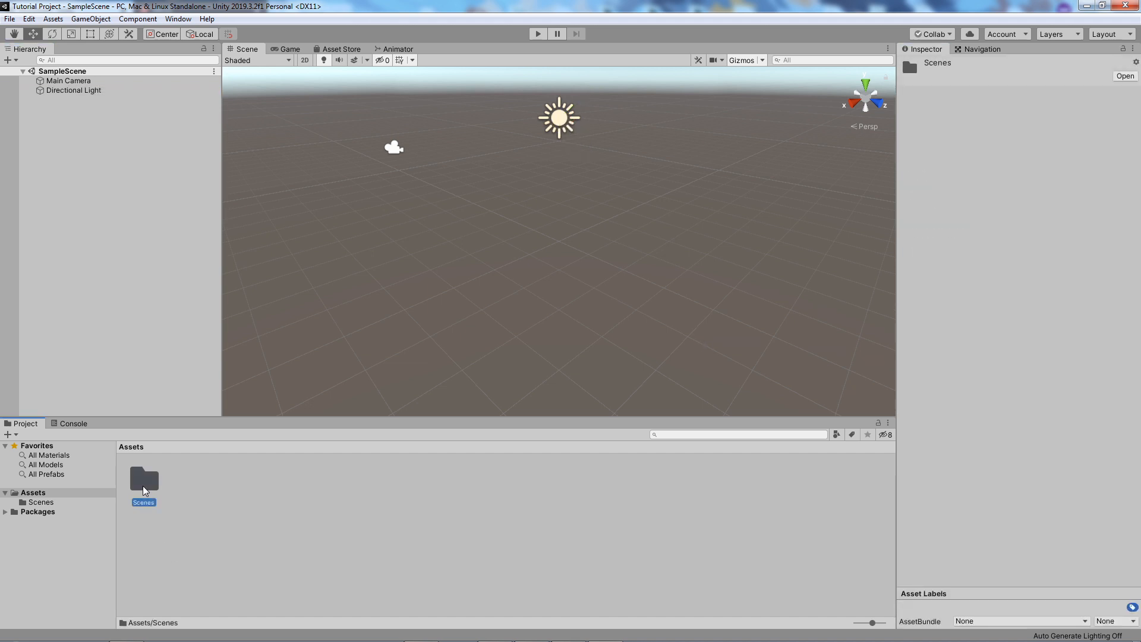
{"action": "double_click", "coordinate": [142, 487]}
{"action": "left_click", "coordinate": [143, 486]}
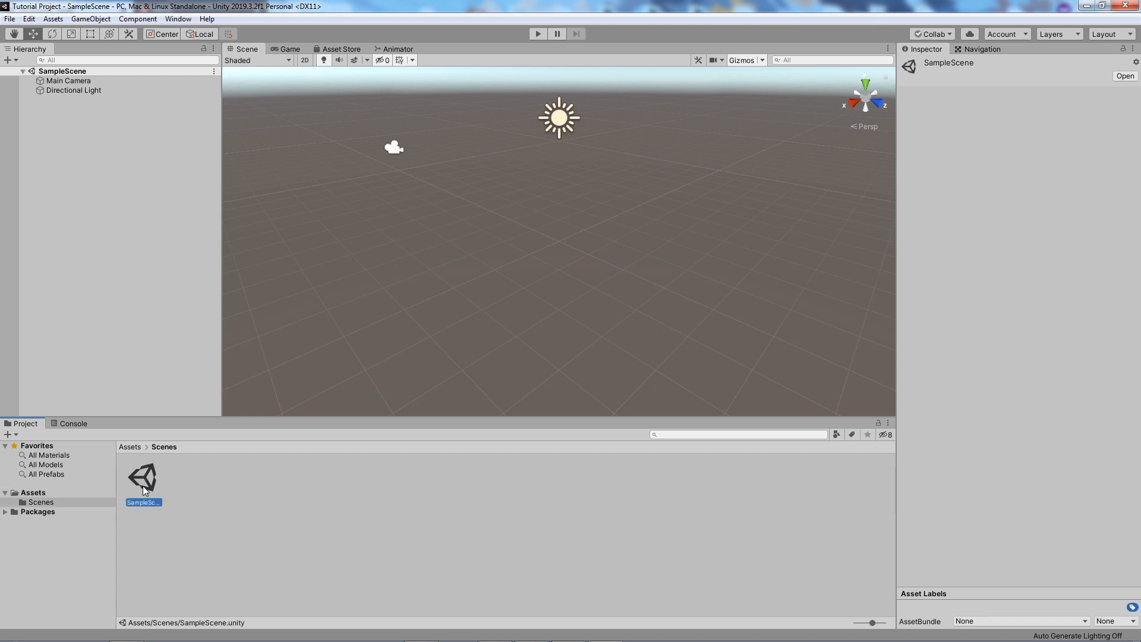
{"action": "left_click", "coordinate": [134, 450]}
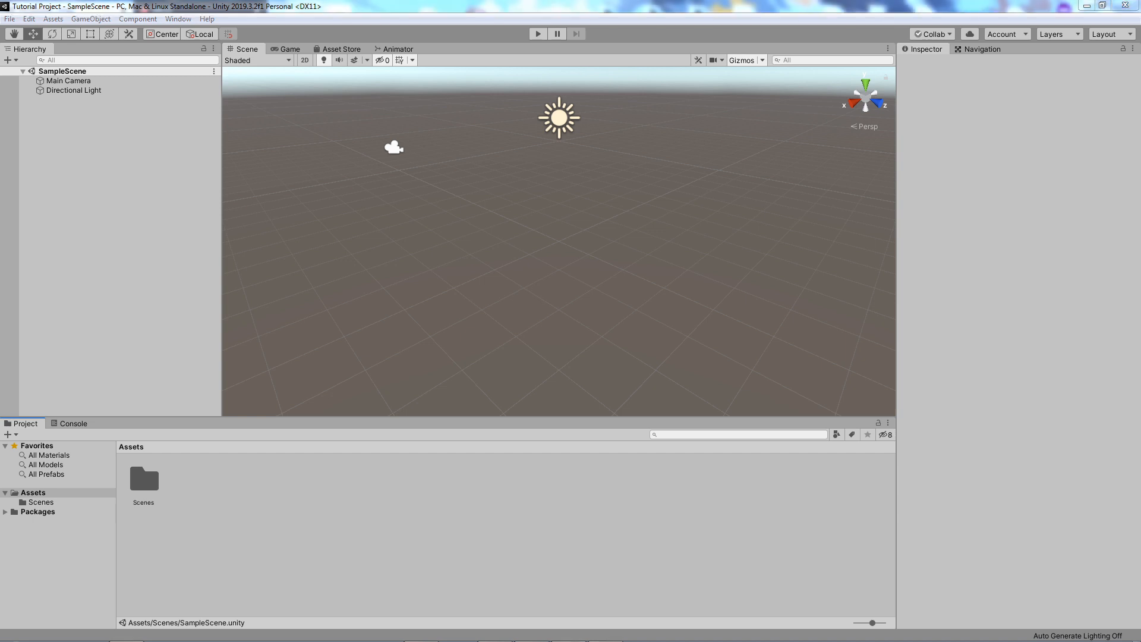
- Import all items of the TypeUpAssetBundler package into the project's assets and reload the modified SampleScene
{"action": "left_click_drag", "start_coordinate": [899, 496], "coordinate": [260, 511]}
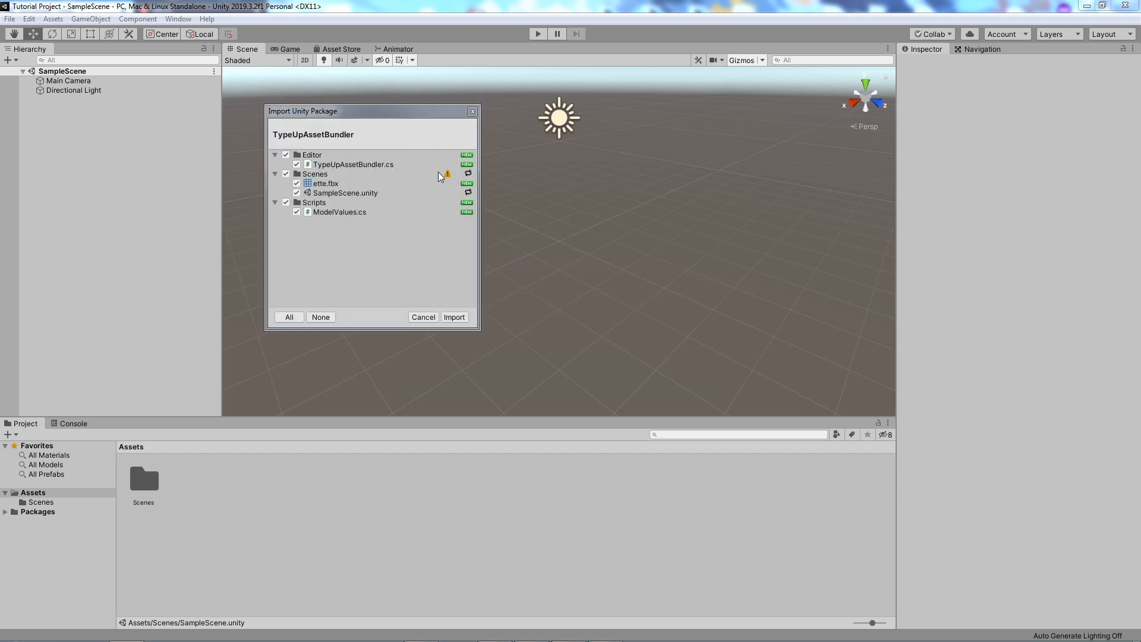
{"action": "mouse_move", "coordinate": [448, 177]}
{"action": "left_click", "coordinate": [456, 317]}
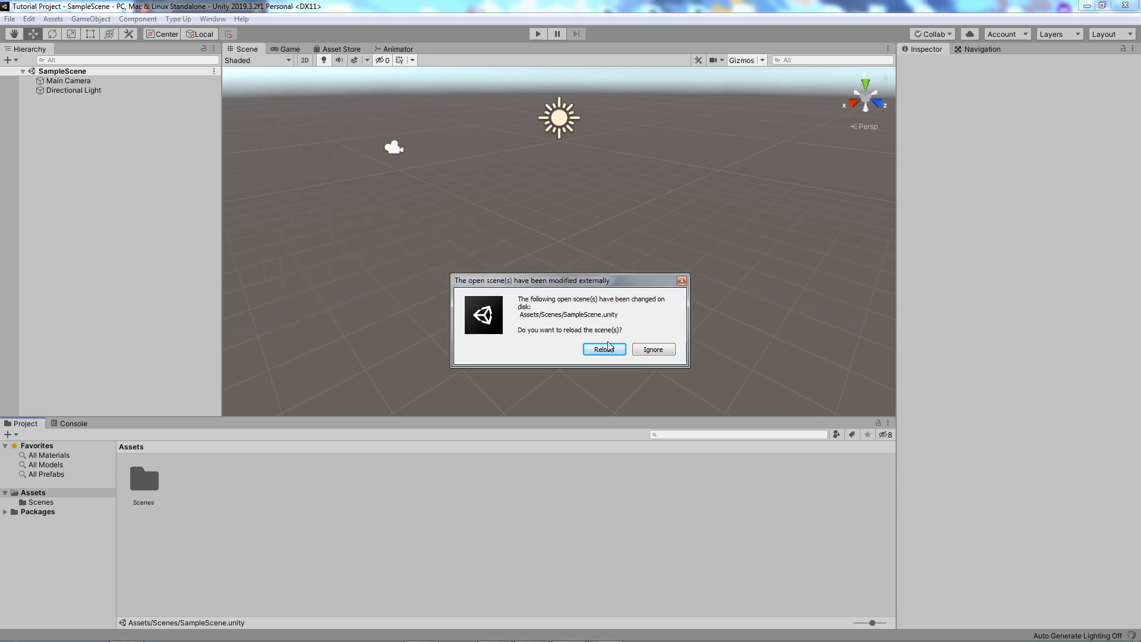
{"action": "left_click", "coordinate": [607, 348]}
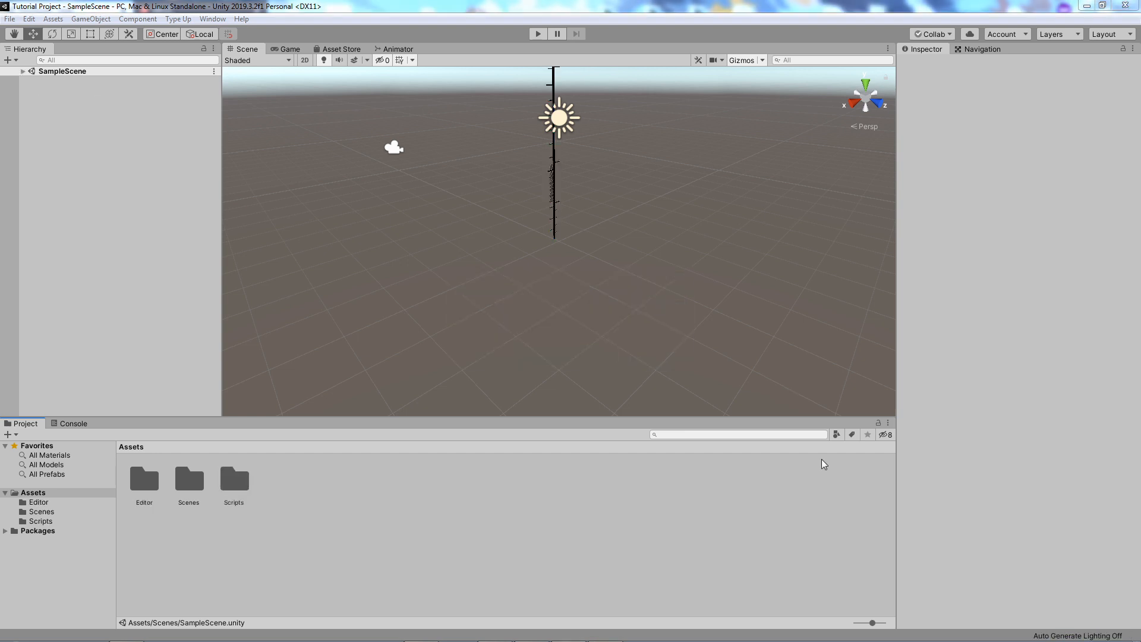
- Expand SampleScene in the hierarchy and inspect the contents of the Editor, Scenes and Scripts folders
{"action": "left_click", "coordinate": [22, 71]}
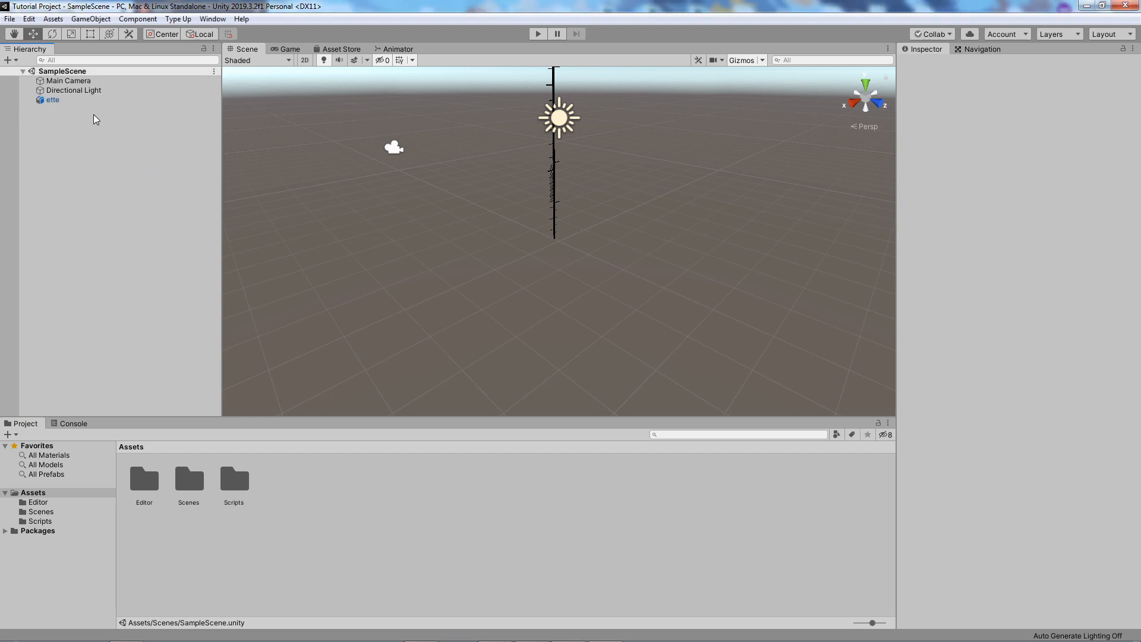
{"action": "left_click", "coordinate": [140, 491]}
{"action": "left_click", "coordinate": [189, 492]}
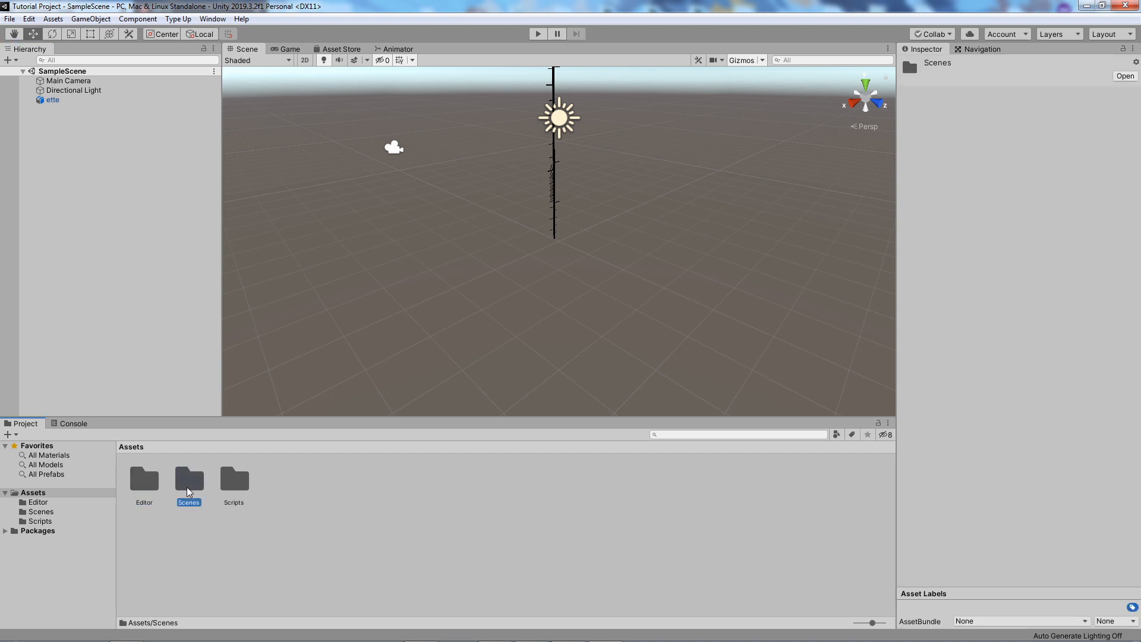
{"action": "left_click", "coordinate": [238, 489]}
{"action": "double_click", "coordinate": [142, 488]}
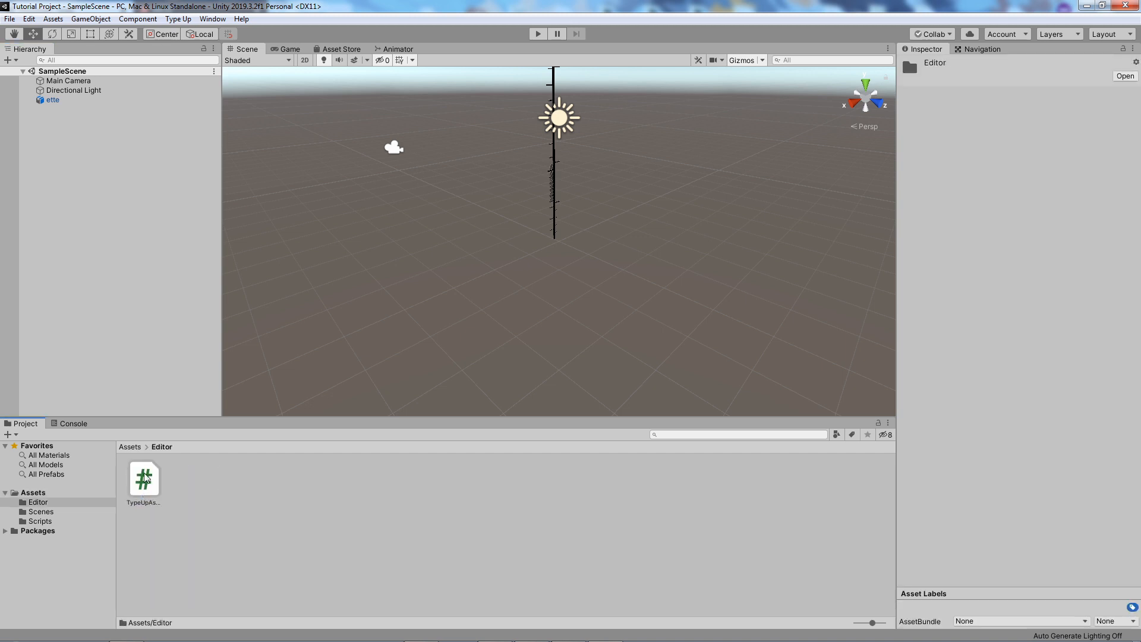
{"action": "left_click", "coordinate": [130, 447]}
{"action": "left_click", "coordinate": [189, 476]}
{"action": "double_click", "coordinate": [189, 476]}
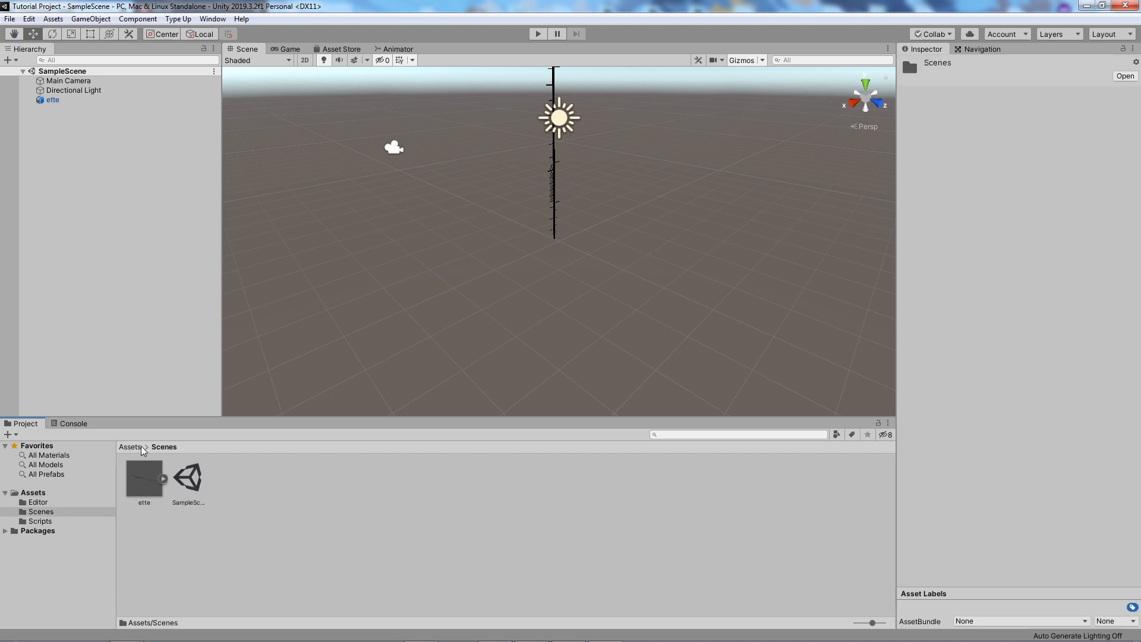
{"action": "left_click", "coordinate": [136, 448]}
{"action": "double_click", "coordinate": [235, 480]}
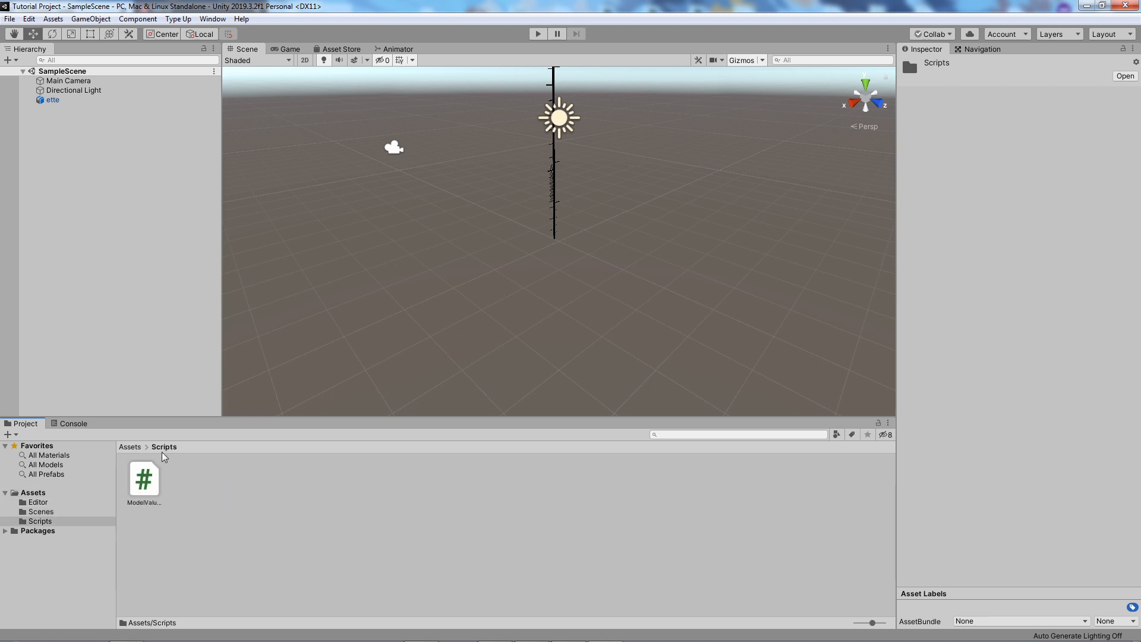
{"action": "left_click", "coordinate": [129, 447]}
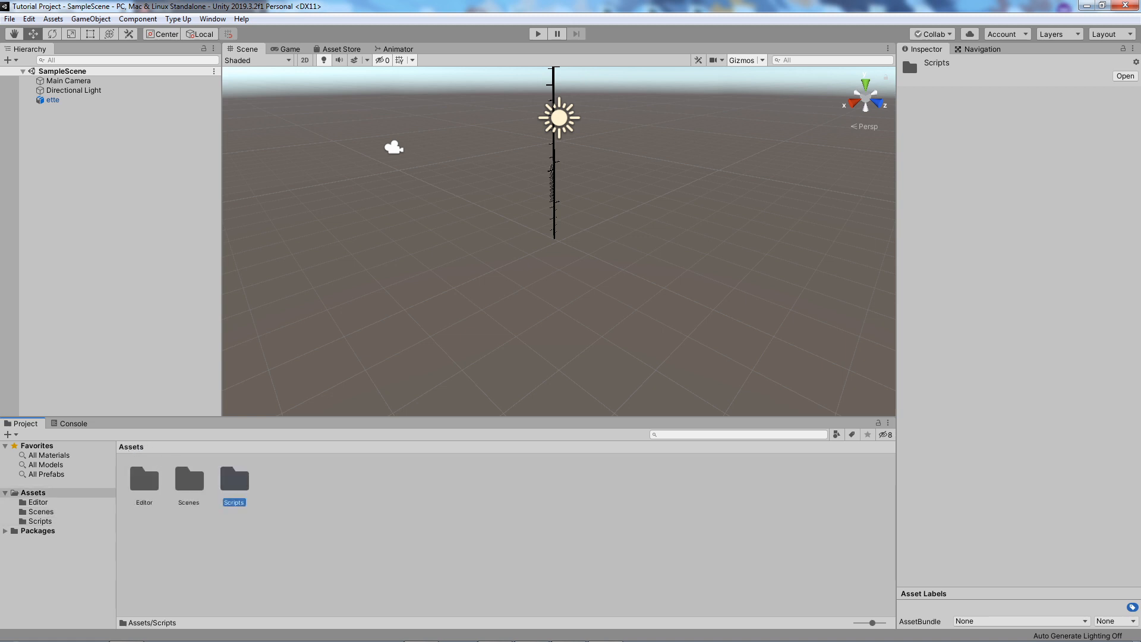
{"action": "left_click", "coordinate": [636, 482]}
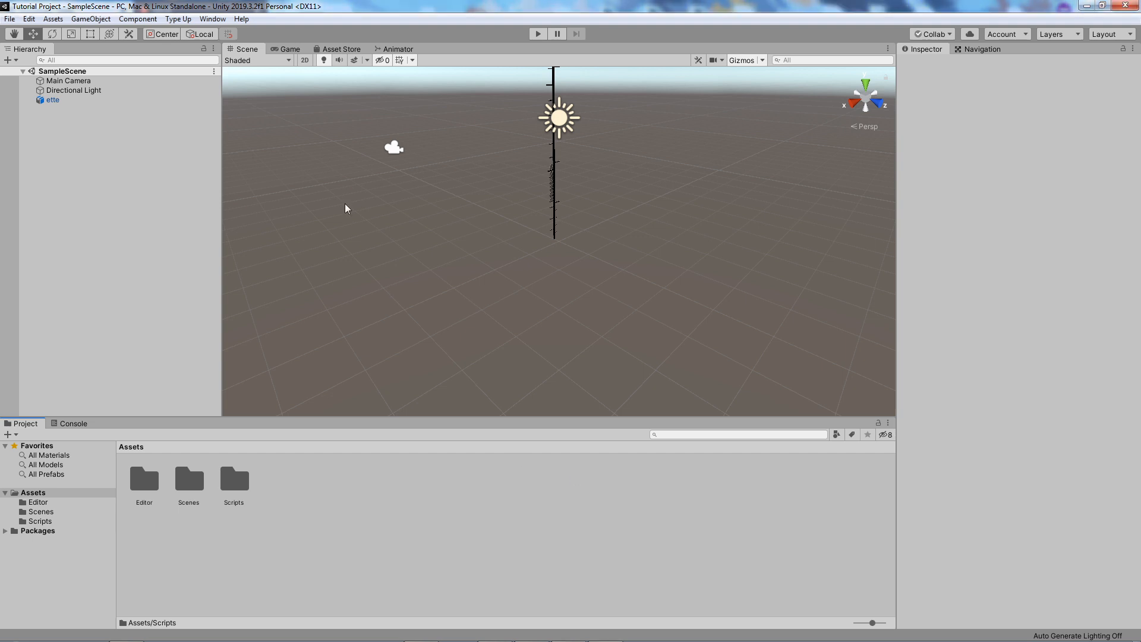
- Browse the Asset Store's 3D Humanoids character category and open the Rin anime-style character from My Assets
{"action": "left_click", "coordinate": [345, 52]}
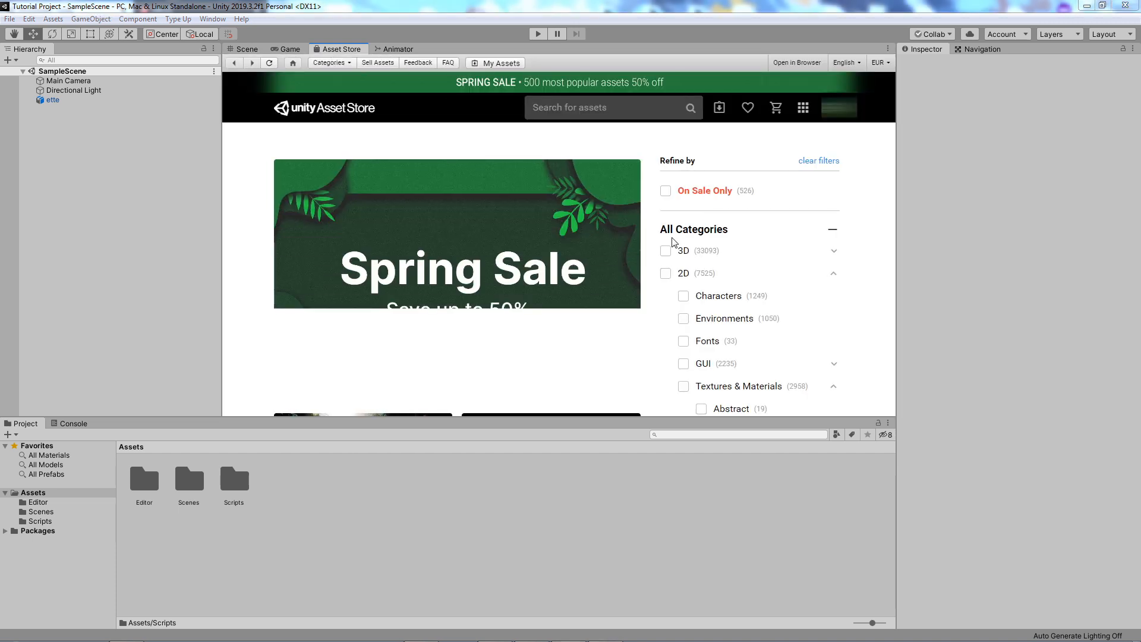
{"action": "left_click", "coordinate": [834, 252]}
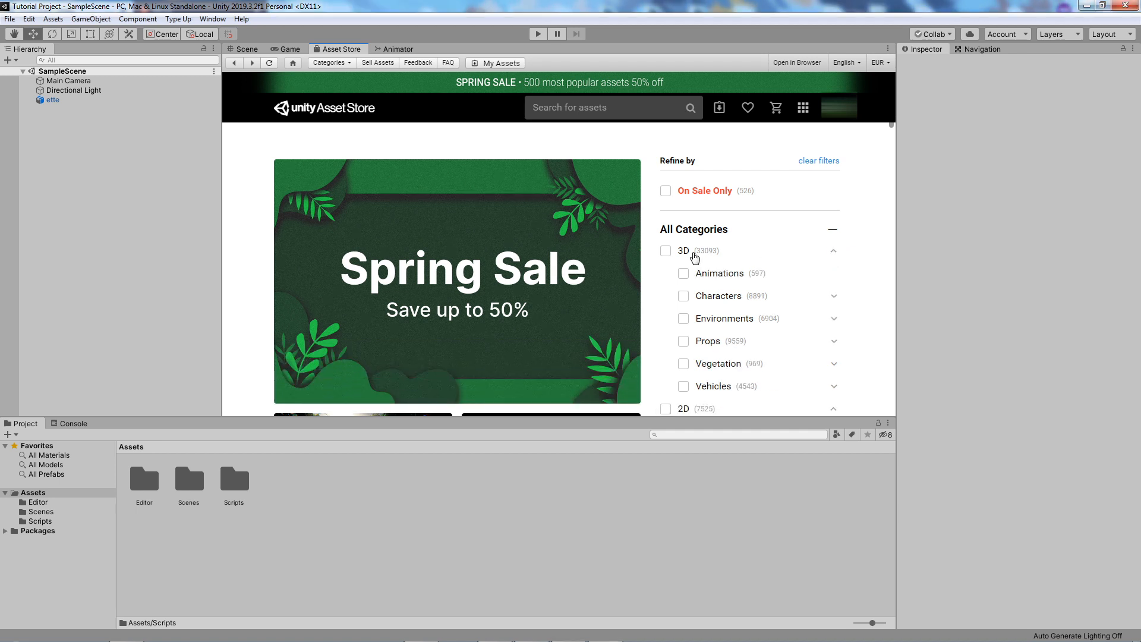
{"action": "left_click", "coordinate": [835, 298]}
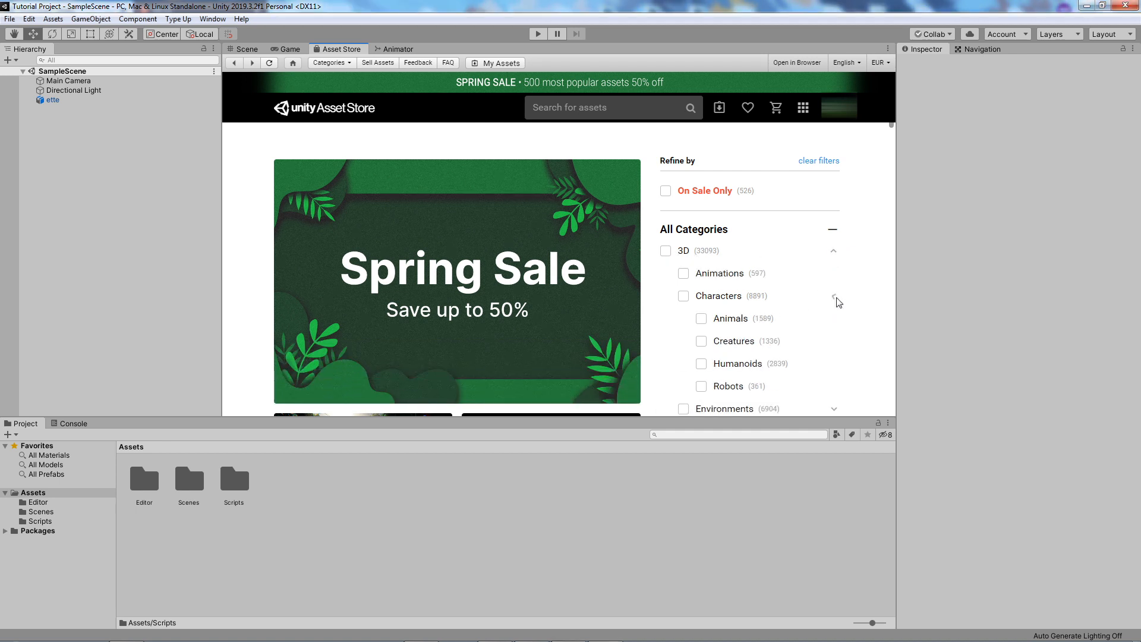
{"action": "left_click", "coordinate": [736, 365]}
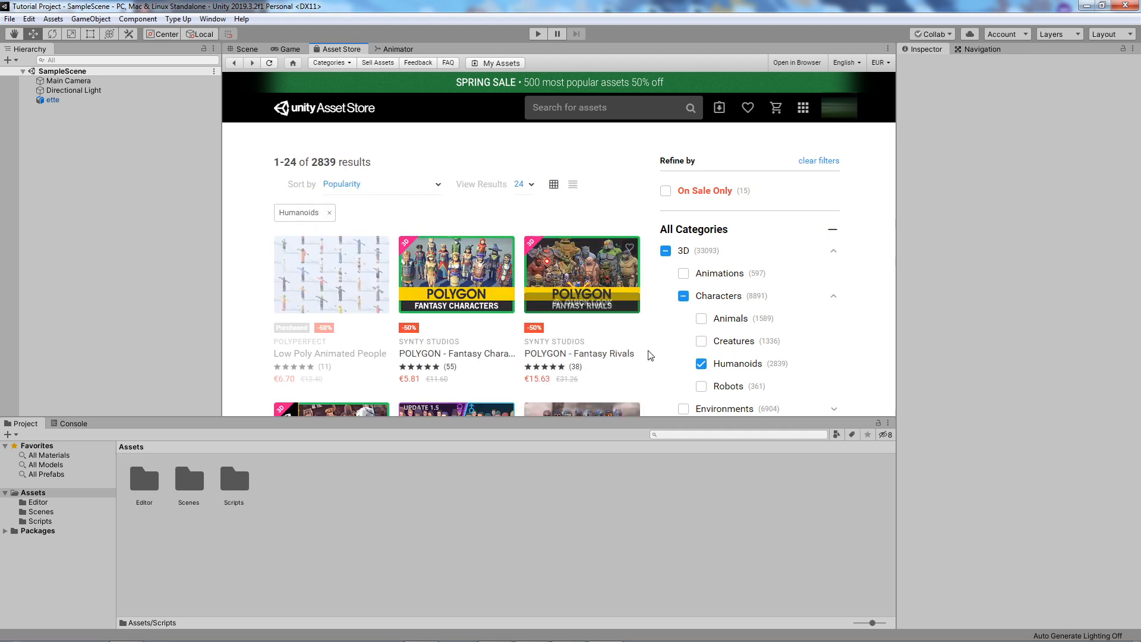
{"action": "scroll", "coordinate": [645, 345], "scroll_direction": "down", "scroll_amount": 2}
{"action": "scroll", "coordinate": [645, 342], "scroll_direction": "down", "scroll_amount": 3}
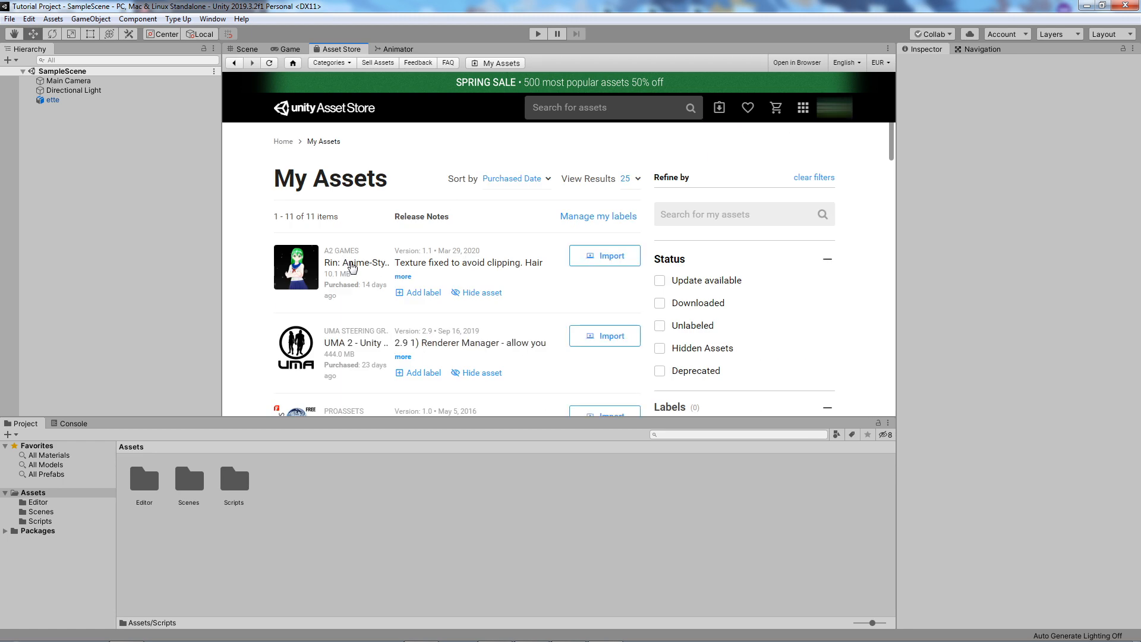
{"action": "left_click", "coordinate": [351, 266]}
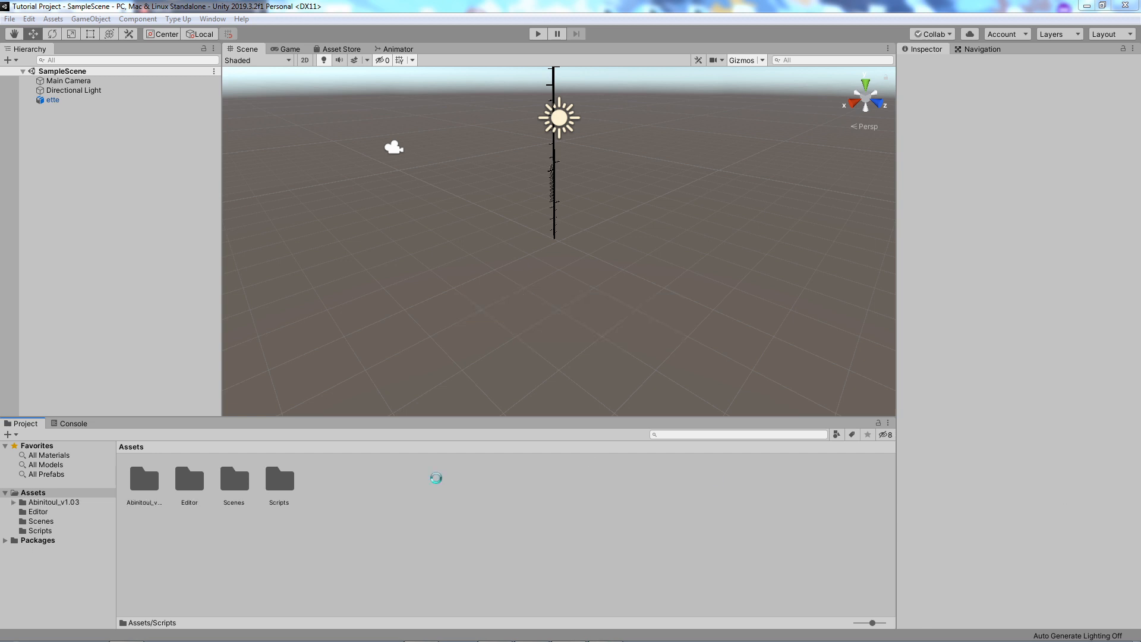
- Open the Abinitoul_v1.03 folder and examine its model and texture folders, Unity package and readme file
{"action": "left_click", "coordinate": [143, 487]}
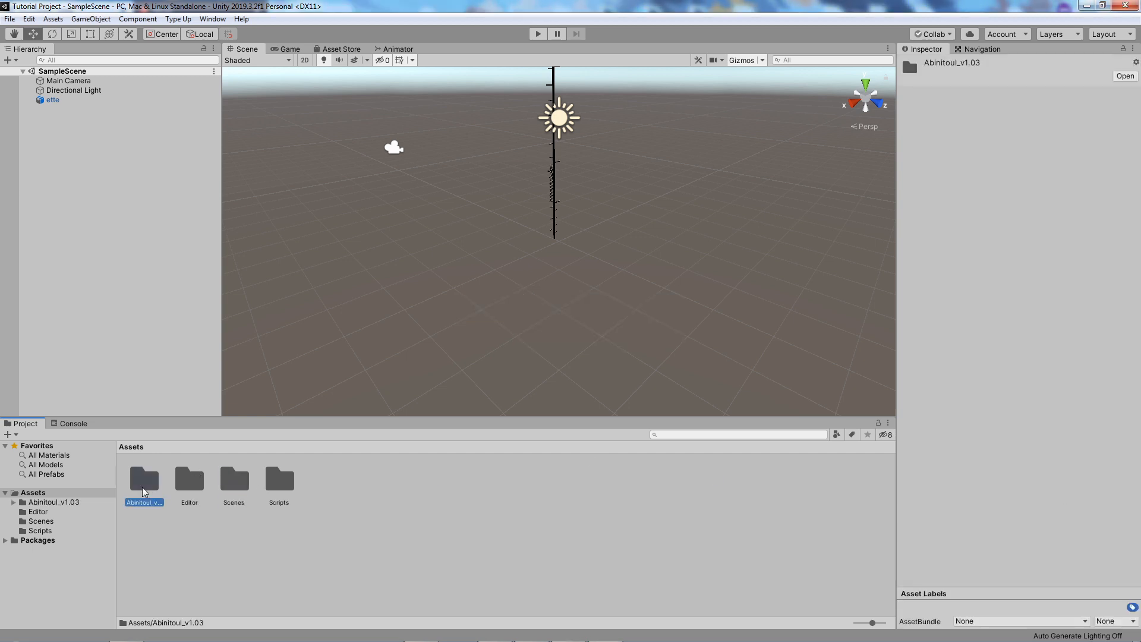
{"action": "double_click", "coordinate": [145, 482]}
{"action": "left_click", "coordinate": [272, 479]}
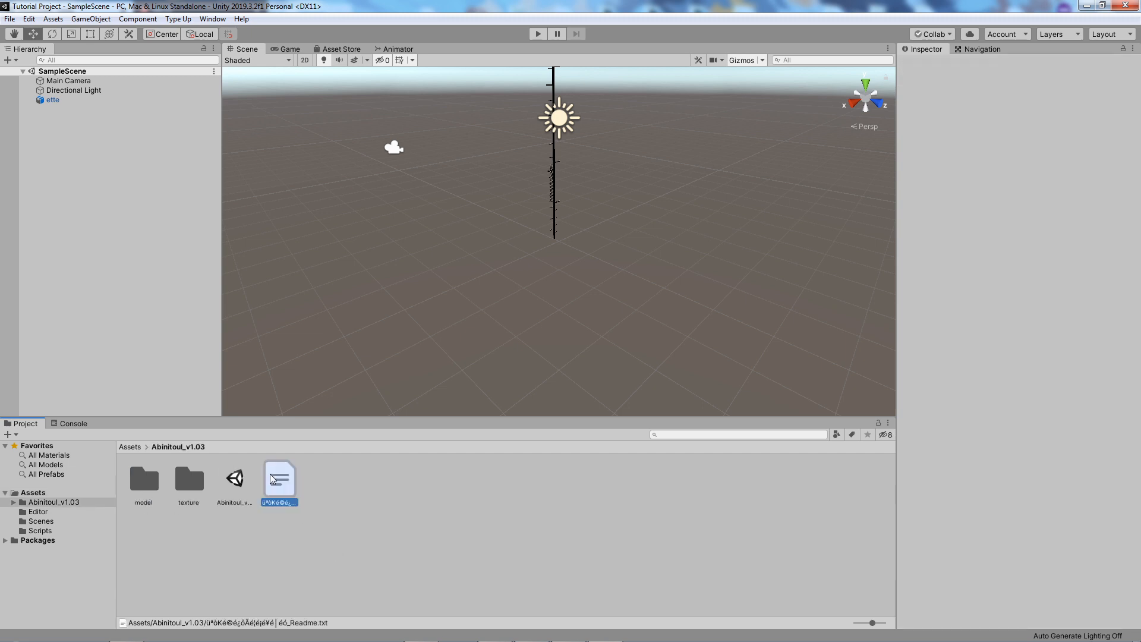
{"action": "left_click", "coordinate": [240, 483]}
{"action": "left_click", "coordinate": [196, 485]}
{"action": "left_click", "coordinate": [144, 496]}
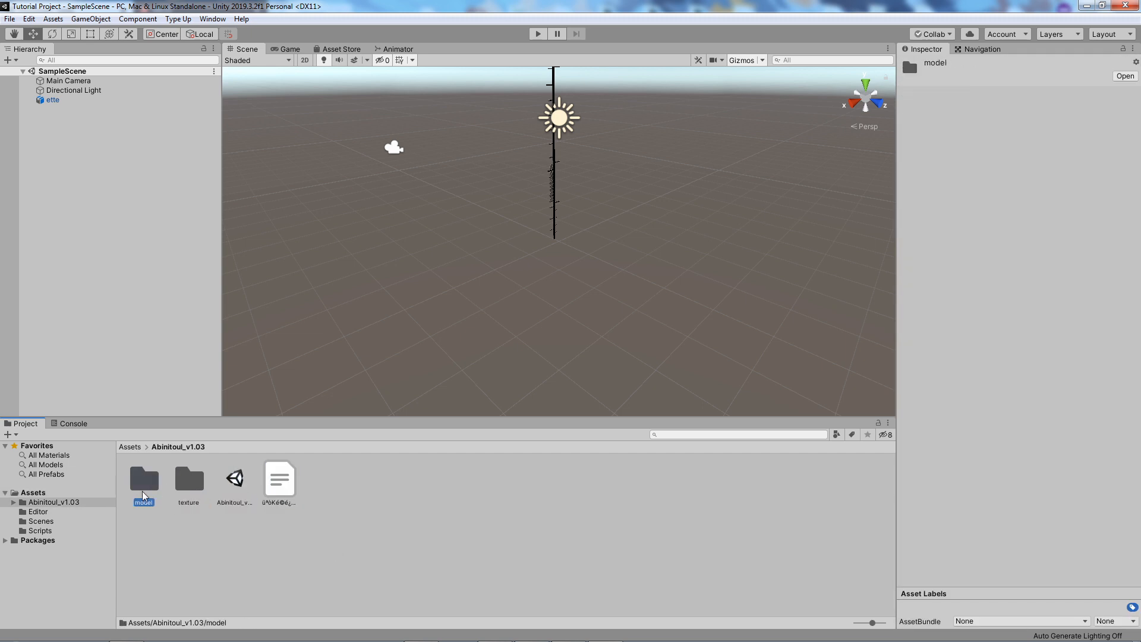
{"action": "left_click", "coordinate": [252, 555]}
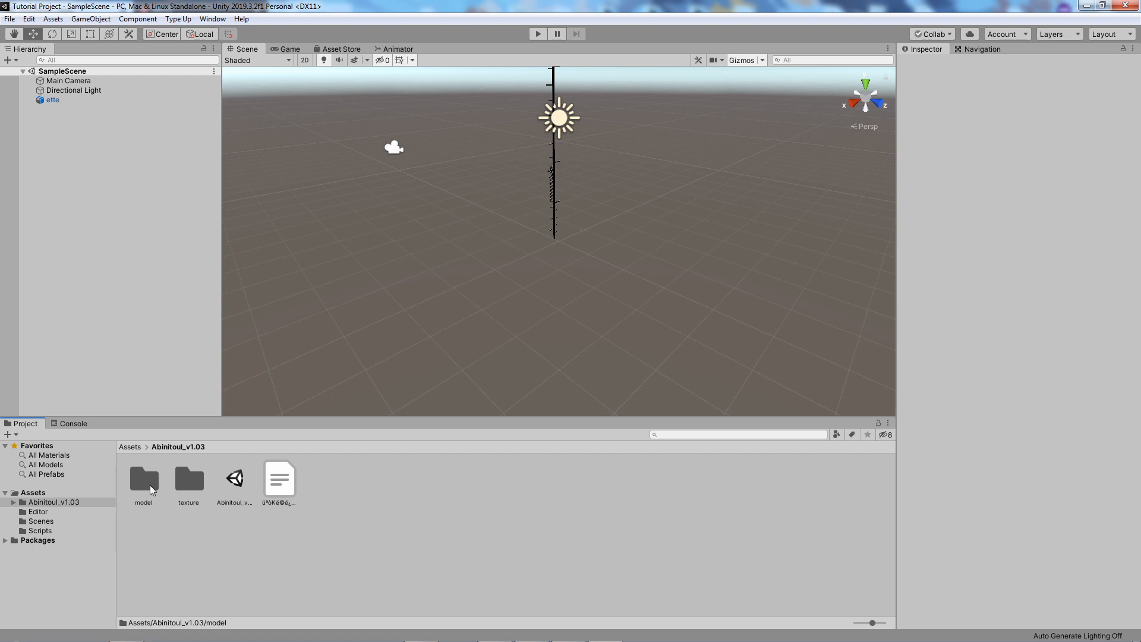
{"action": "left_click", "coordinate": [233, 489]}
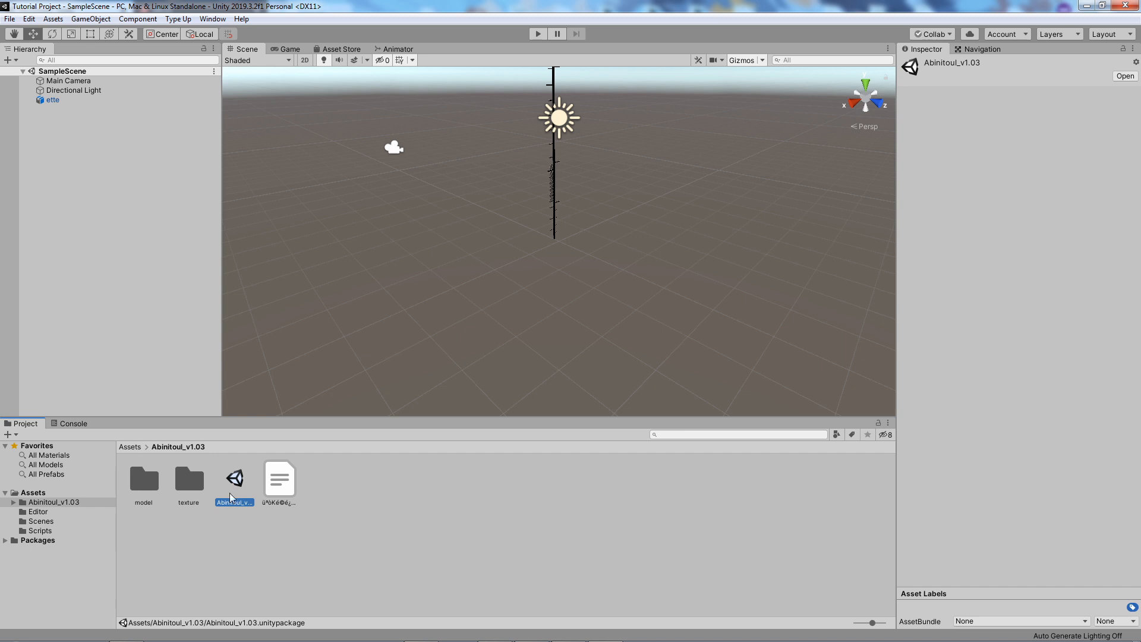
- Inspect the model folder's Abinitoul_model file and its sub-assets, including the armature and body meshes
{"action": "double_click", "coordinate": [146, 480]}
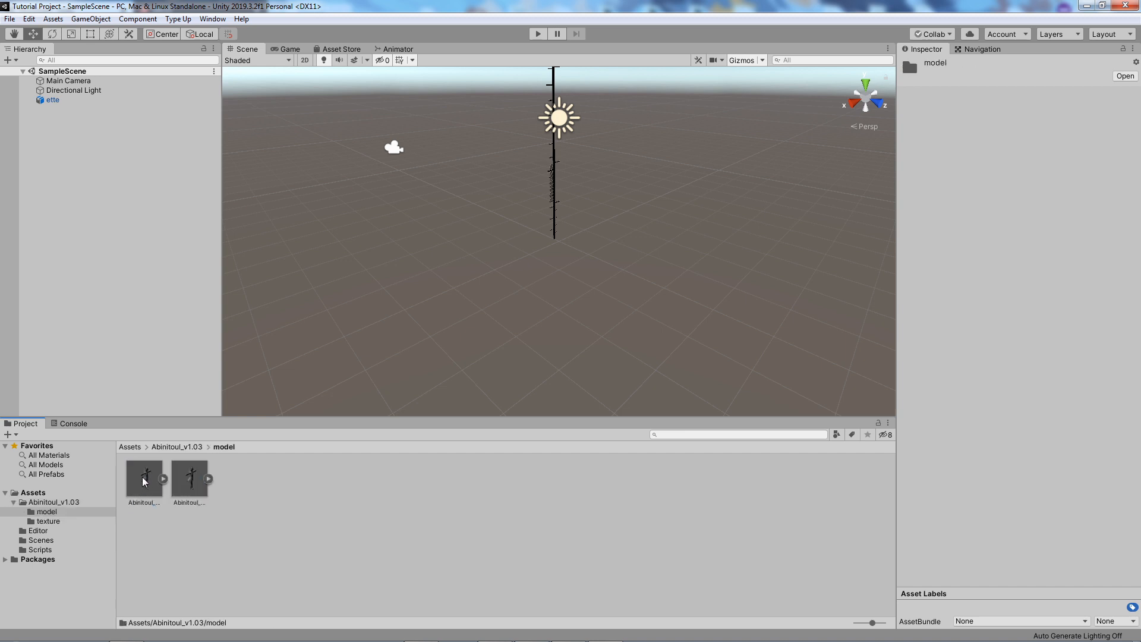
{"action": "left_click", "coordinate": [145, 482]}
{"action": "left_click", "coordinate": [163, 478]}
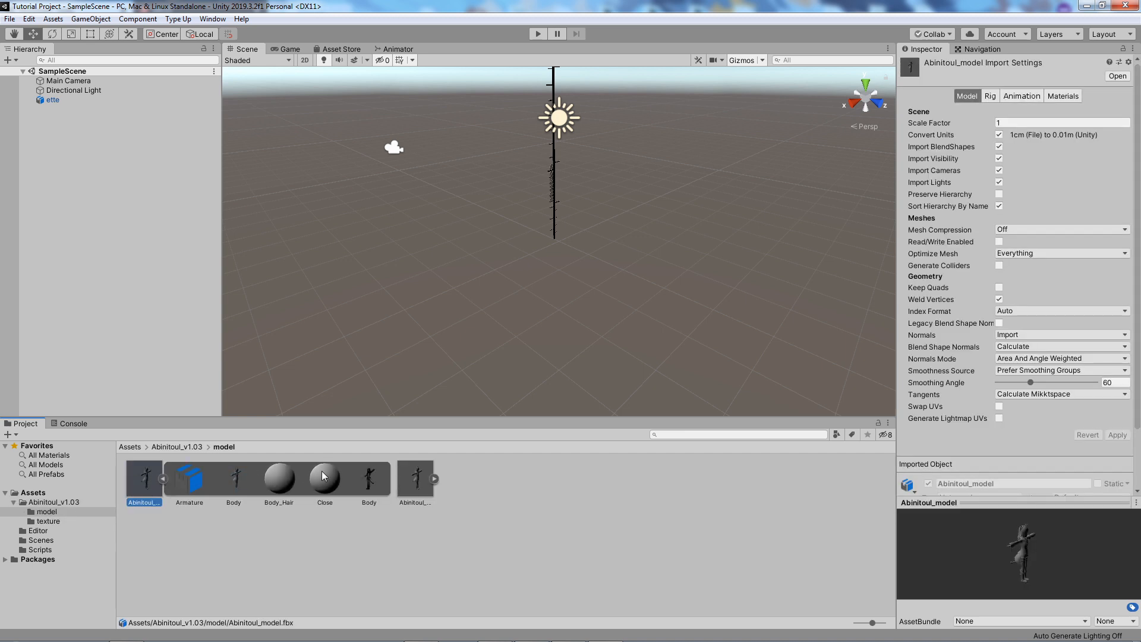
{"action": "left_click", "coordinate": [322, 472]}
{"action": "left_click", "coordinate": [228, 473]}
{"action": "left_click", "coordinate": [184, 473]}
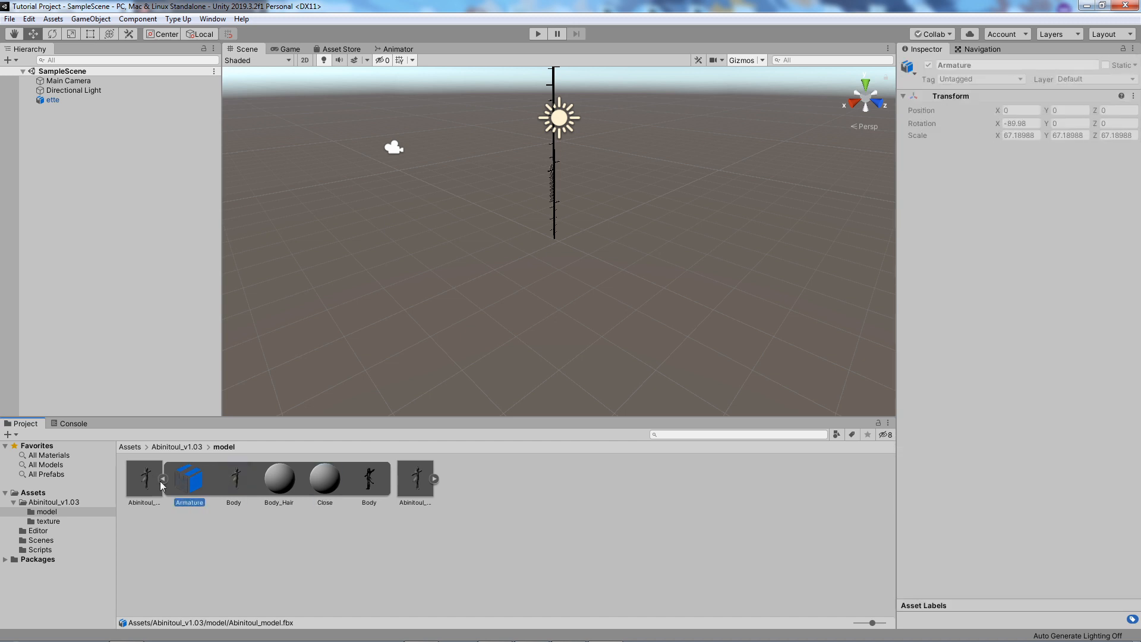
{"action": "left_click", "coordinate": [163, 479]}
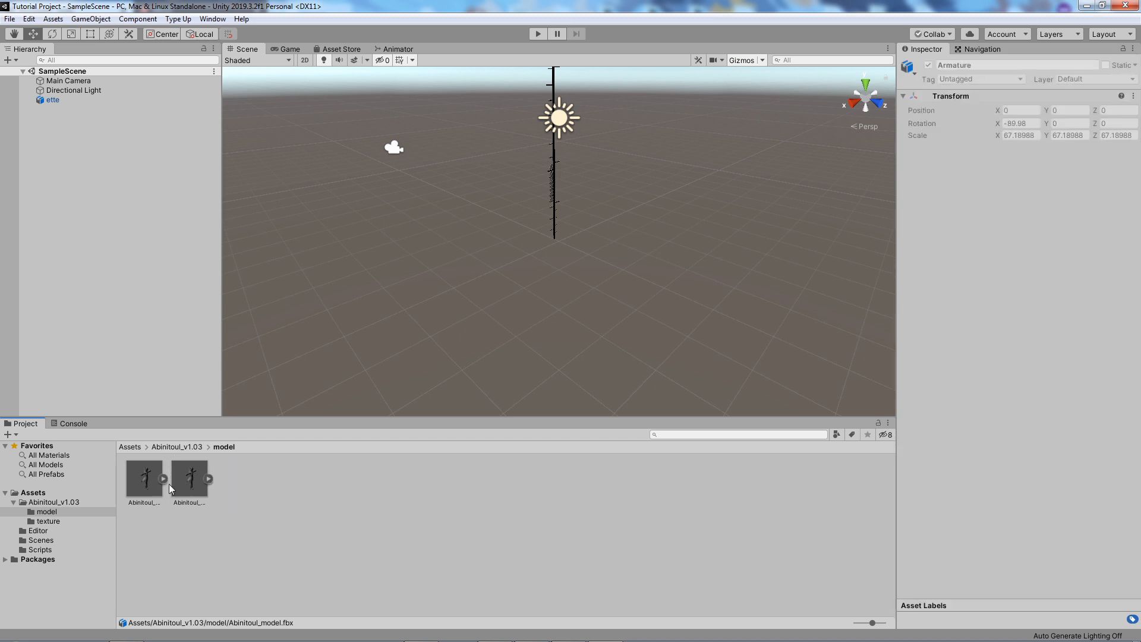
- Import all items of the Abinitoul_v1.03 Unity package from the Abinitoul_v1.03 folder
{"action": "left_click", "coordinate": [177, 448]}
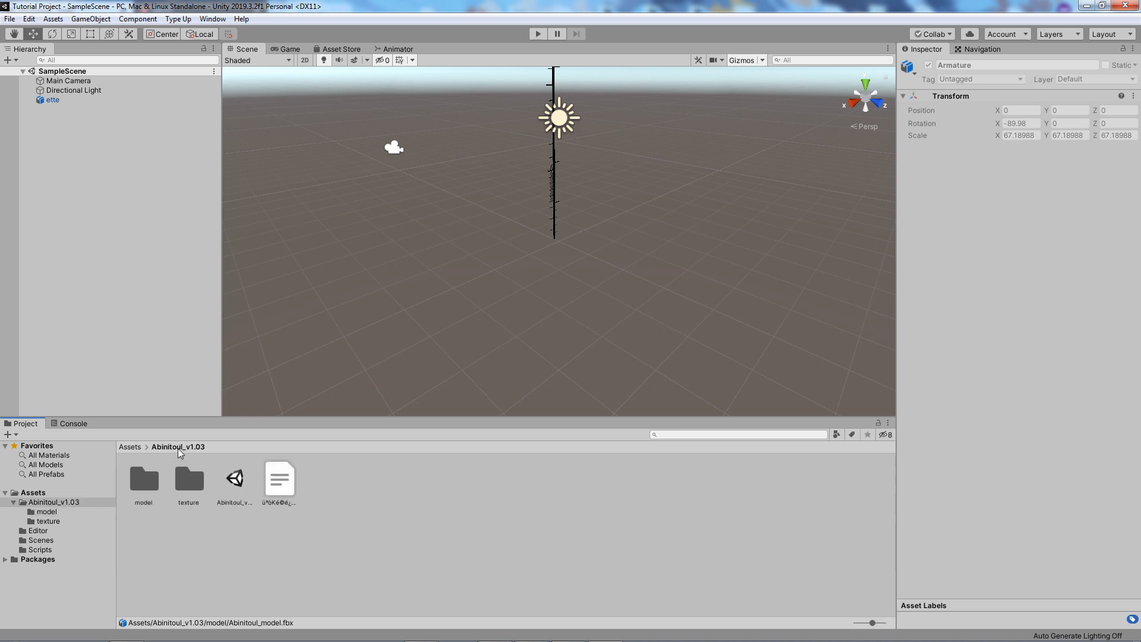
{"action": "left_click", "coordinate": [234, 481]}
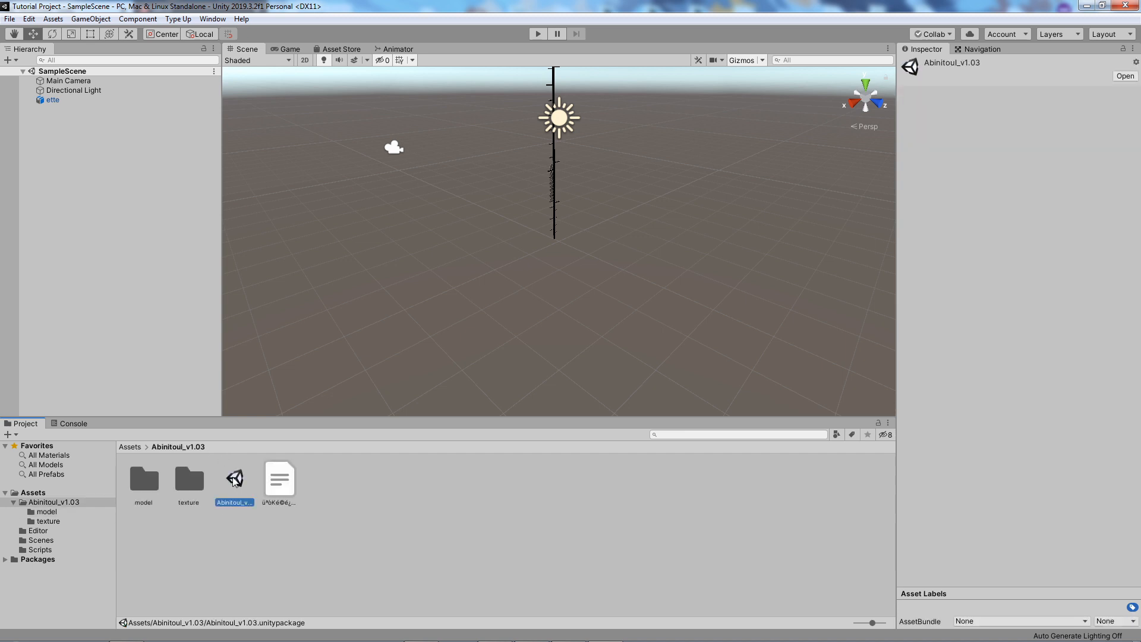
{"action": "double_click", "coordinate": [234, 481]}
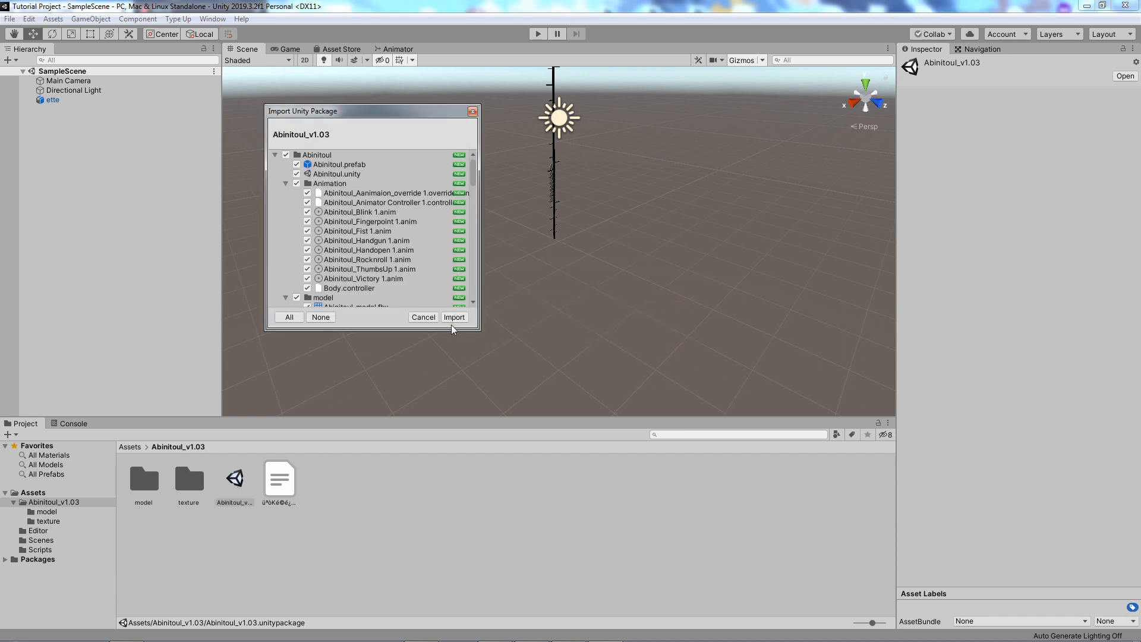
{"action": "left_click", "coordinate": [456, 315]}
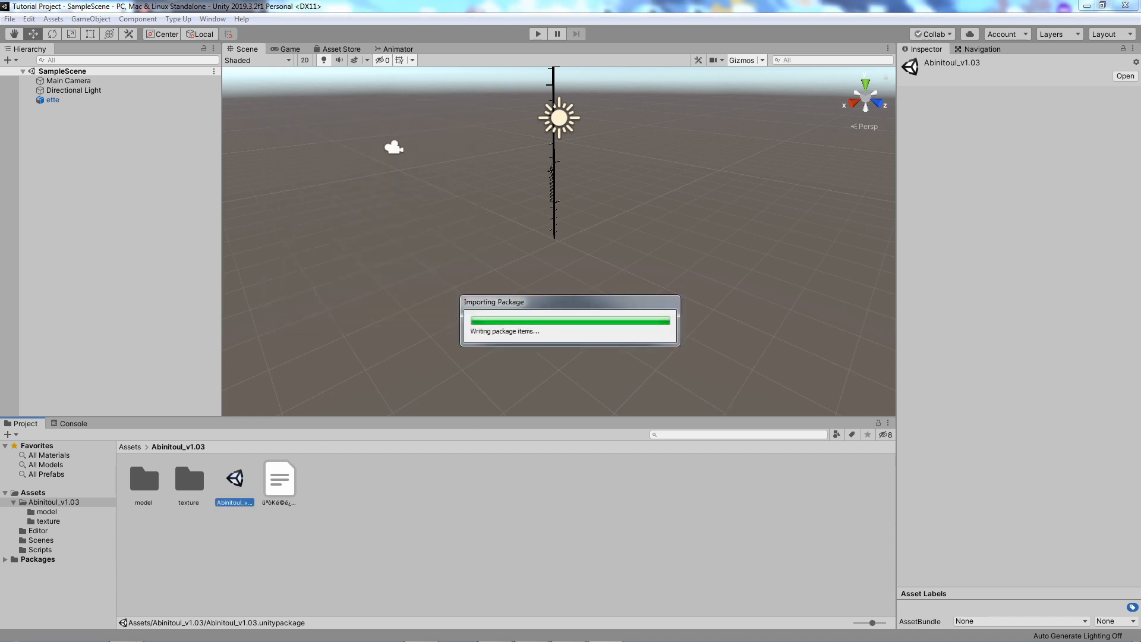
- Add the Abinitoul prefab from the Assets/Abinitoul folder to SampleScene and view the character up close
{"action": "left_click", "coordinate": [129, 447]}
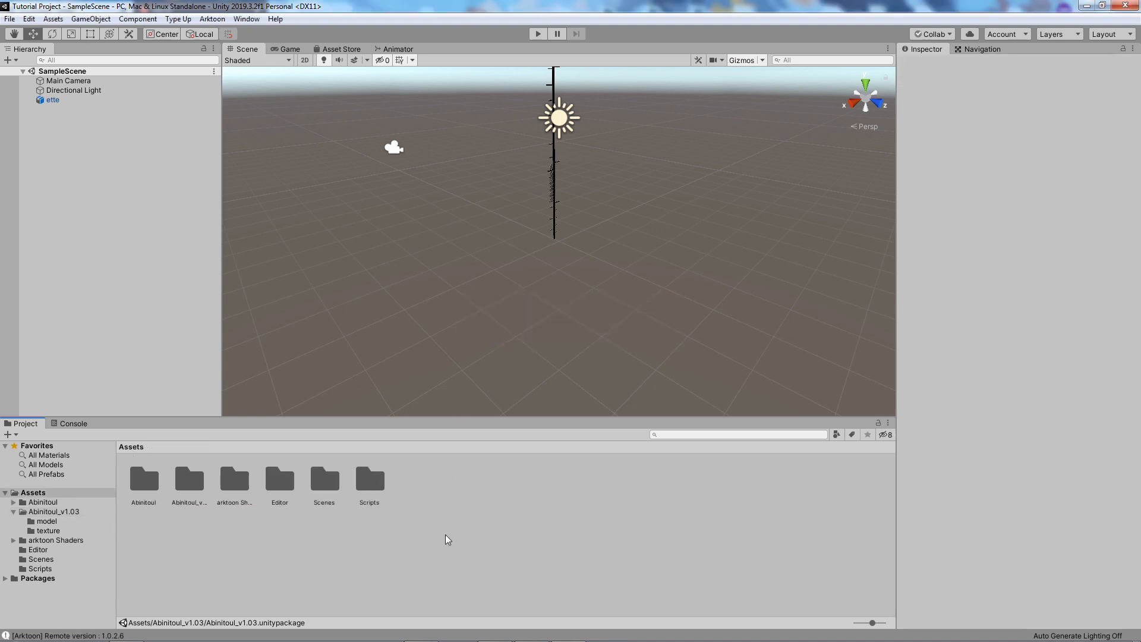
{"action": "left_click", "coordinate": [142, 480]}
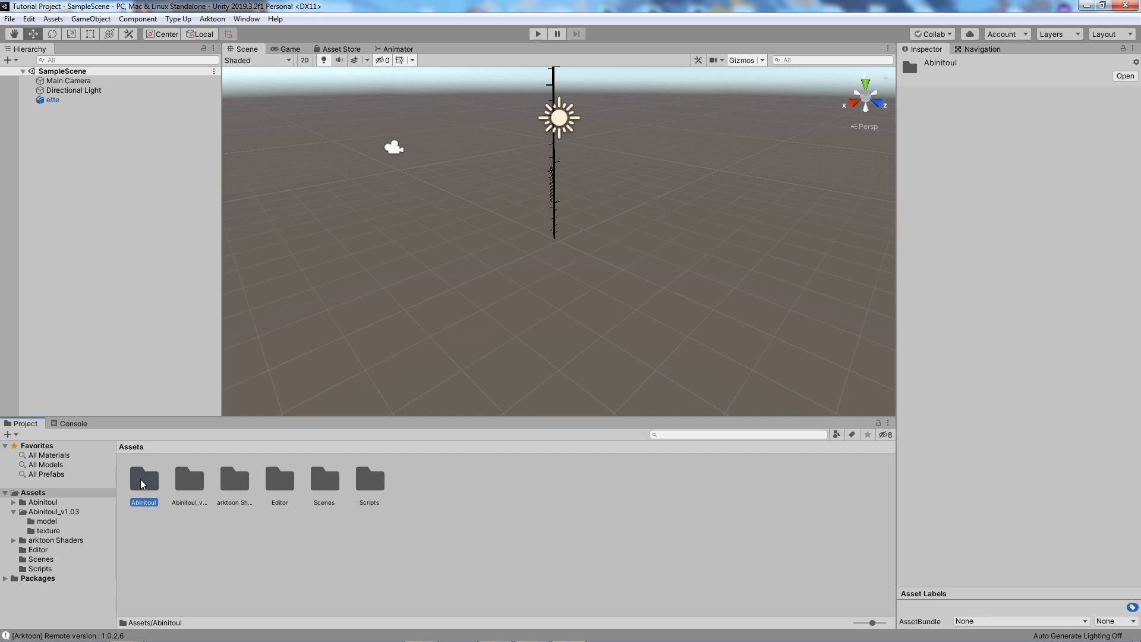
{"action": "double_click", "coordinate": [143, 483]}
{"action": "left_click", "coordinate": [271, 547]}
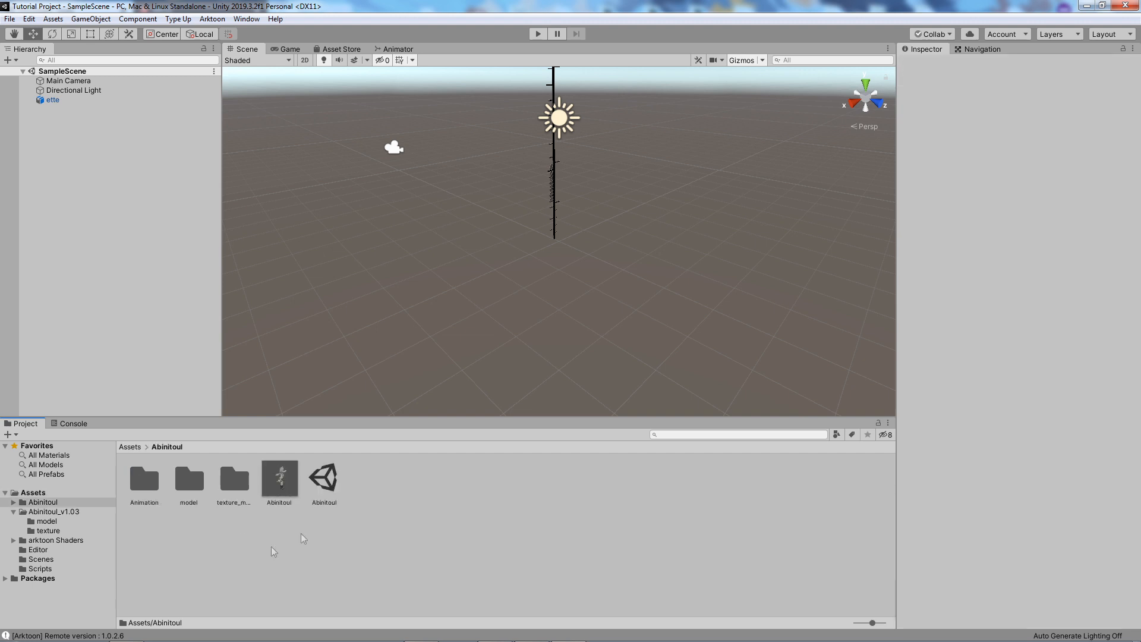
{"action": "left_click", "coordinate": [289, 494]}
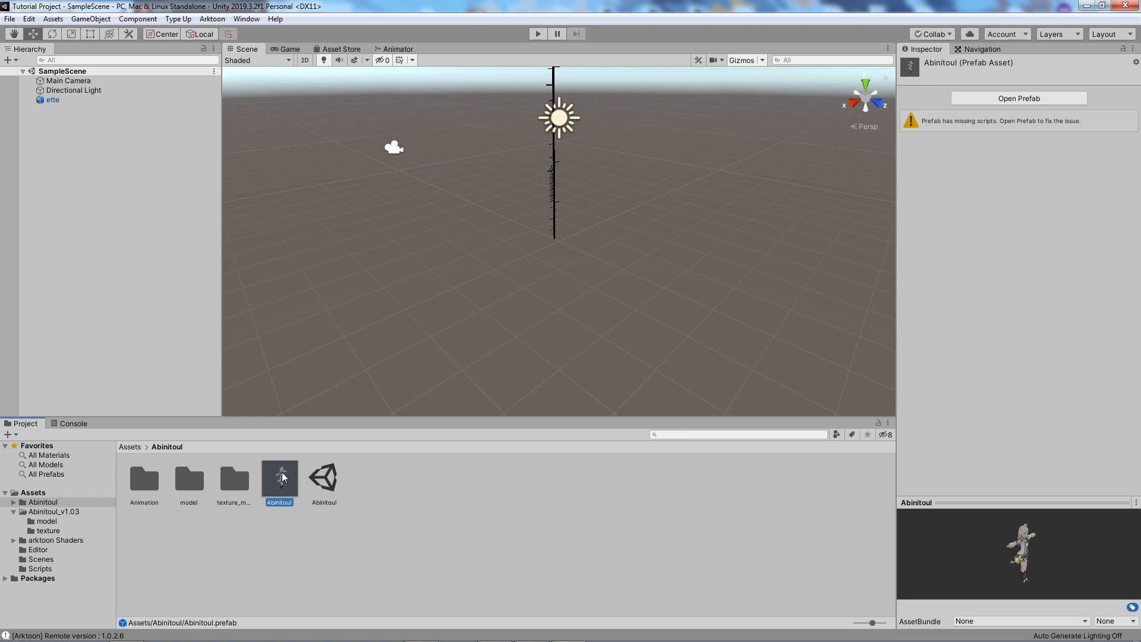
{"action": "left_click_drag", "start_coordinate": [284, 478], "coordinate": [90, 110]}
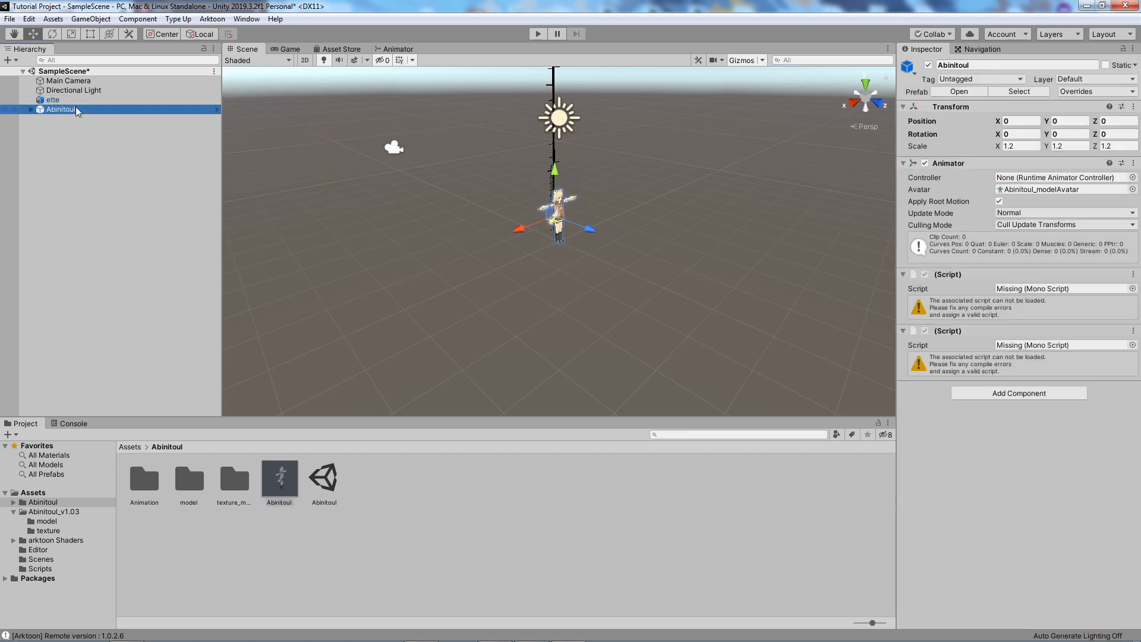
{"action": "scroll", "coordinate": [558, 170], "scroll_direction": "up", "scroll_amount": 8}
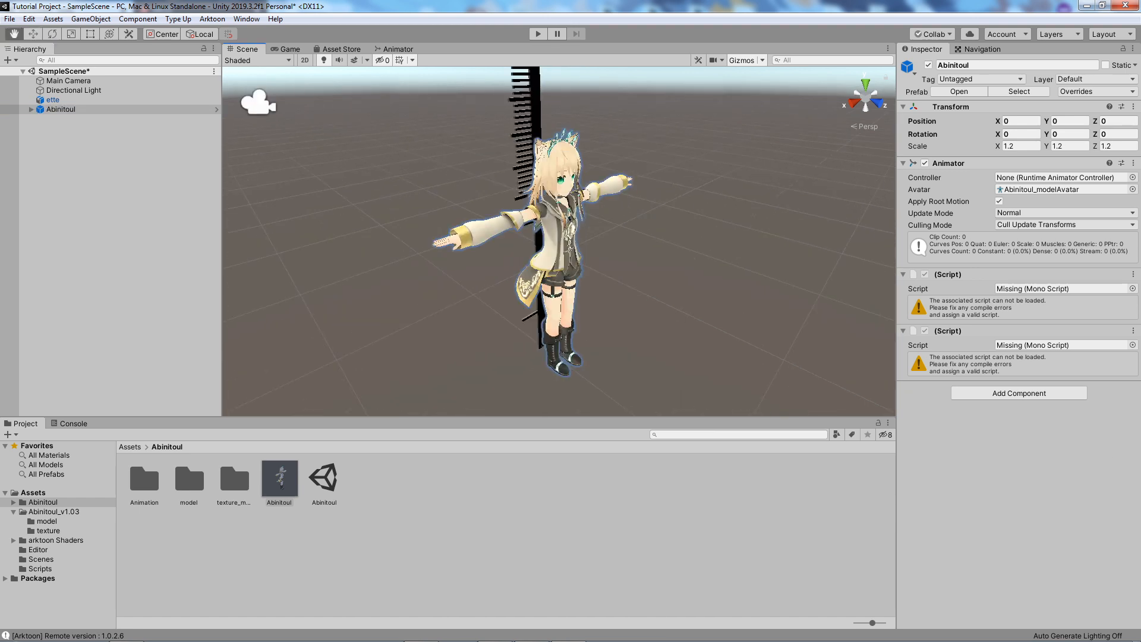
- Open the Abinitoul prefab for editing and remove the first missing script component from its root object
{"action": "left_click", "coordinate": [280, 481]}
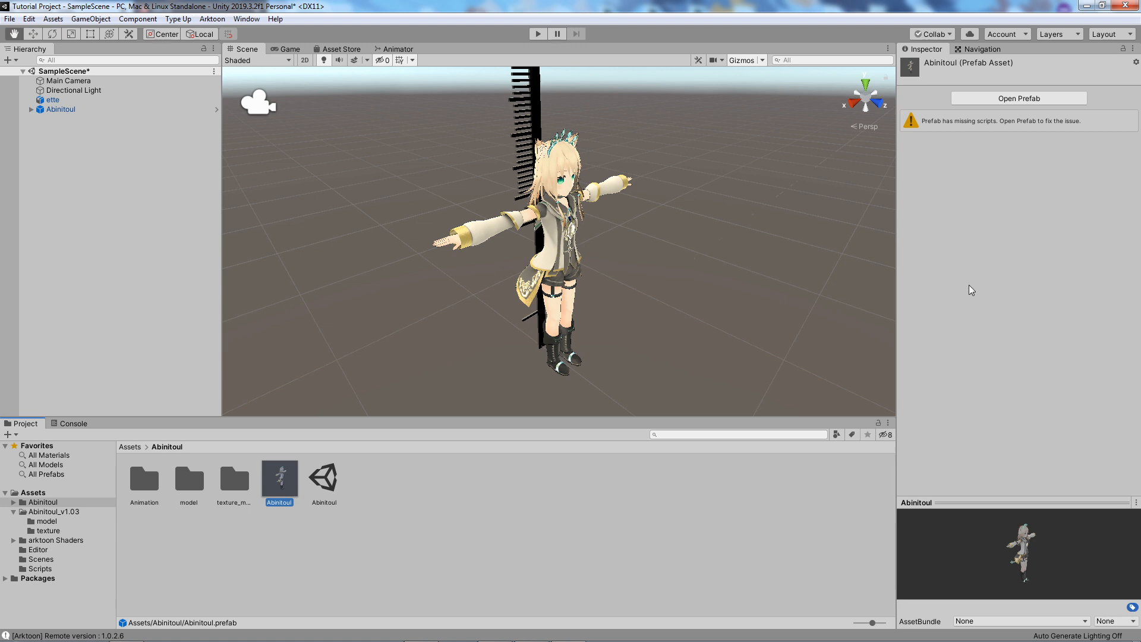
{"action": "left_click", "coordinate": [1032, 96]}
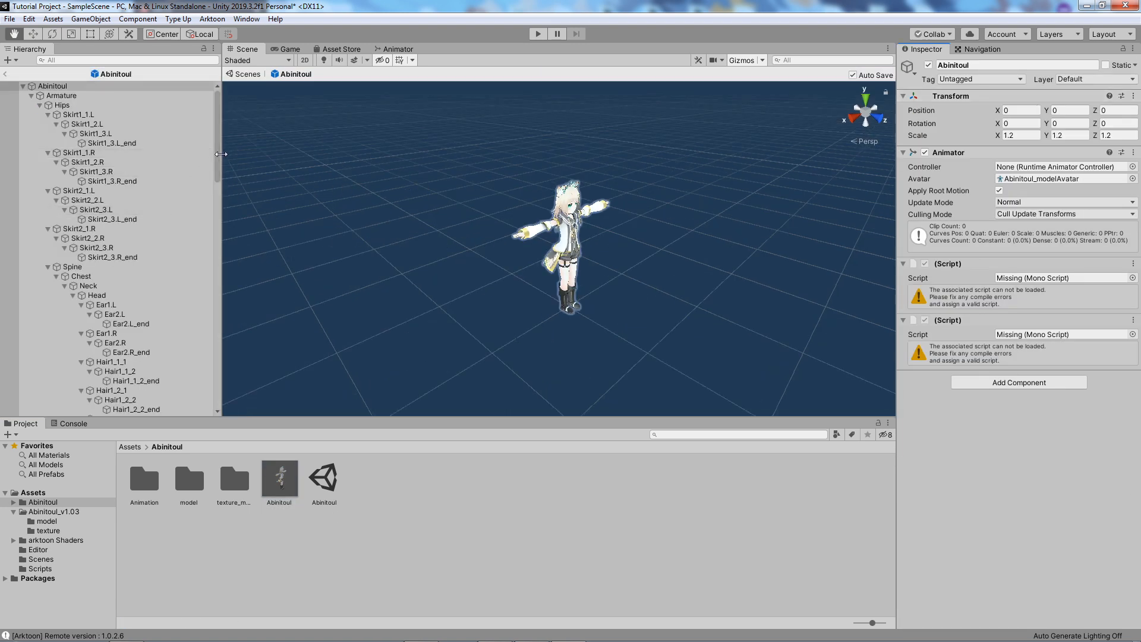
{"action": "left_click_drag", "start_coordinate": [216, 152], "coordinate": [219, 102]}
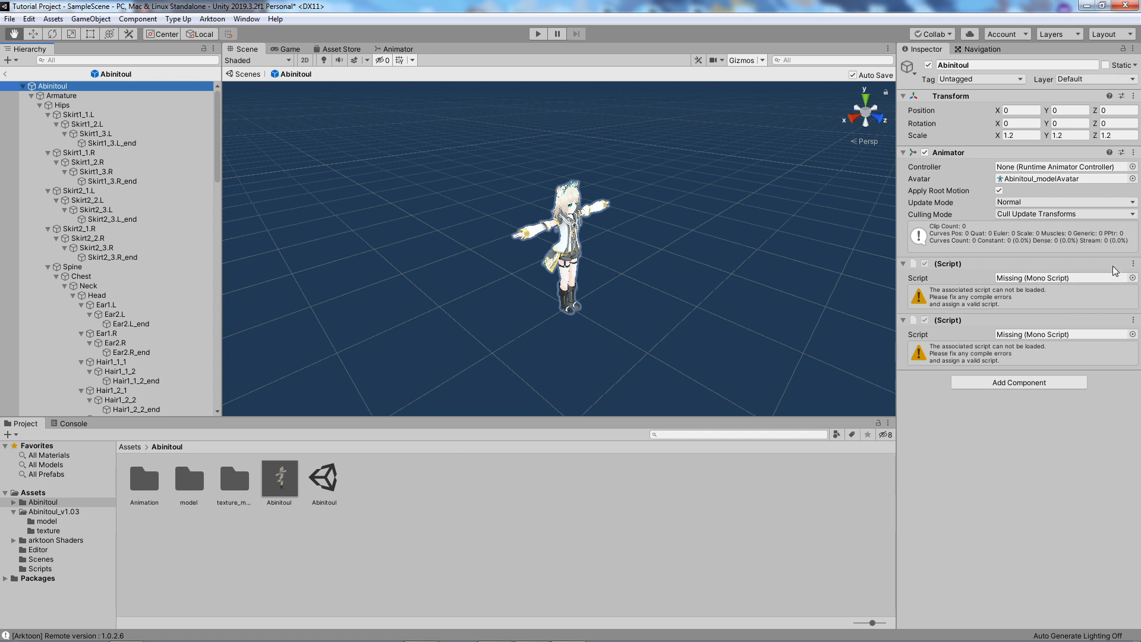
{"action": "left_click", "coordinate": [1133, 264]}
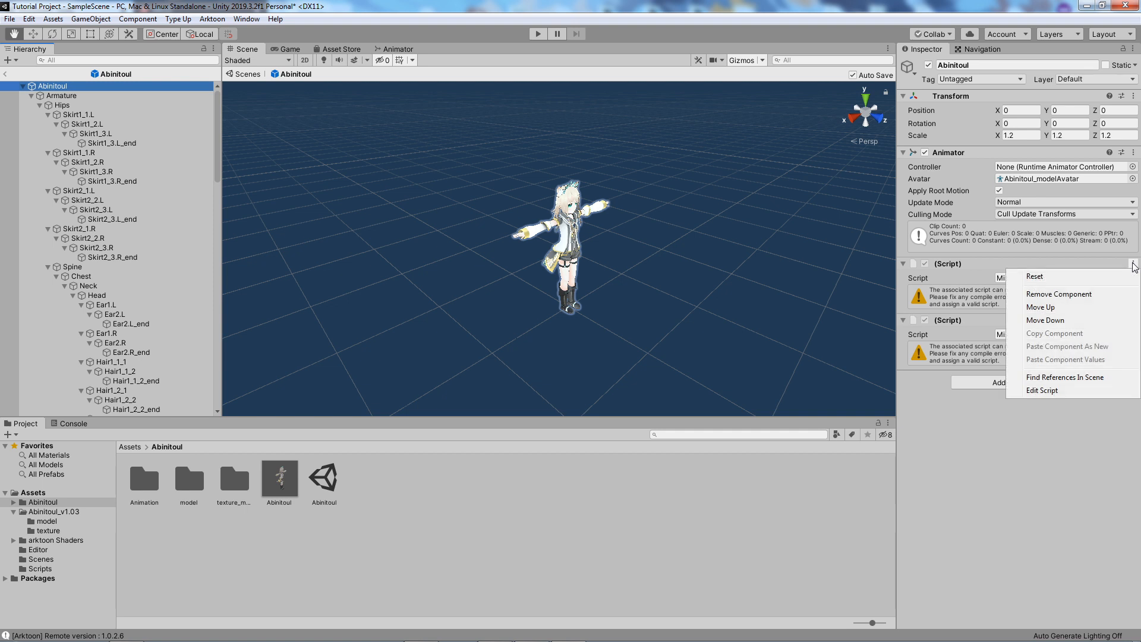
{"action": "left_click", "coordinate": [1097, 294]}
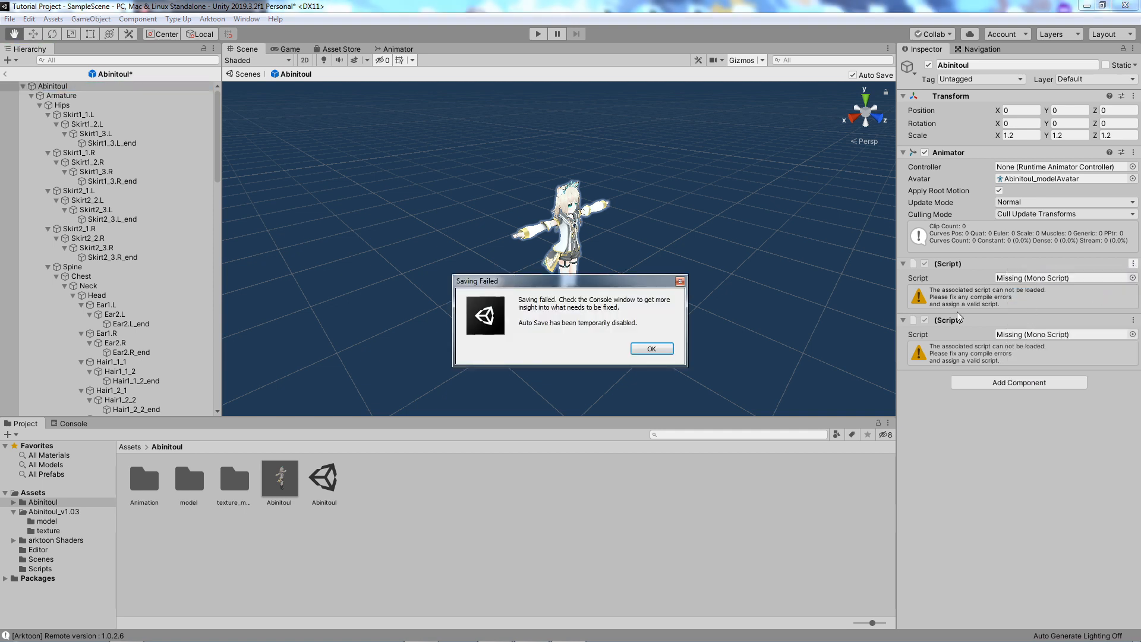
{"action": "left_click", "coordinate": [653, 350]}
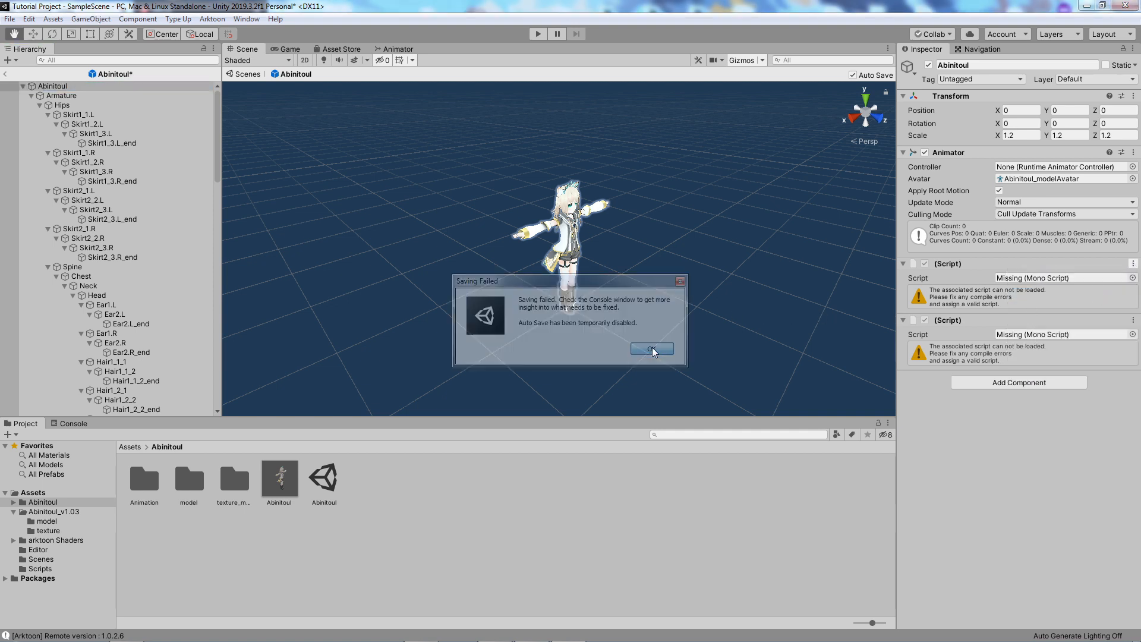
- Review the missing-script errors in the log and locate the Abinitoul, Skirt1_1.L and Skirt1_1.R objects they refer to
{"action": "left_click", "coordinate": [73, 423]}
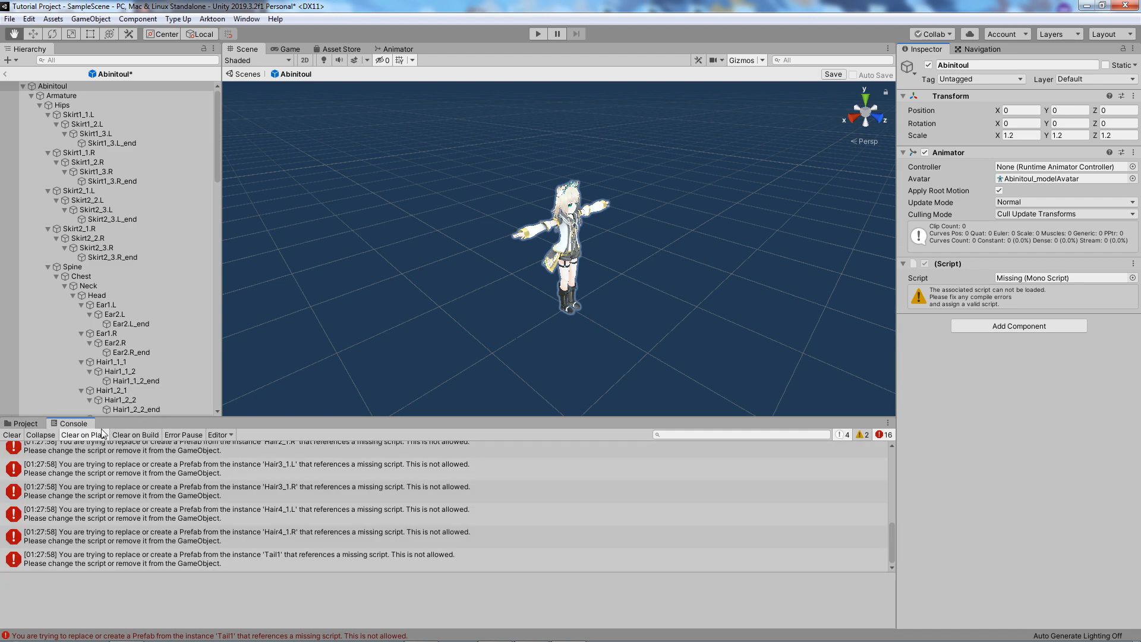
{"action": "scroll", "coordinate": [428, 534], "scroll_direction": "up", "scroll_amount": 4}
{"action": "scroll", "coordinate": [428, 535], "scroll_direction": "up", "scroll_amount": 6}
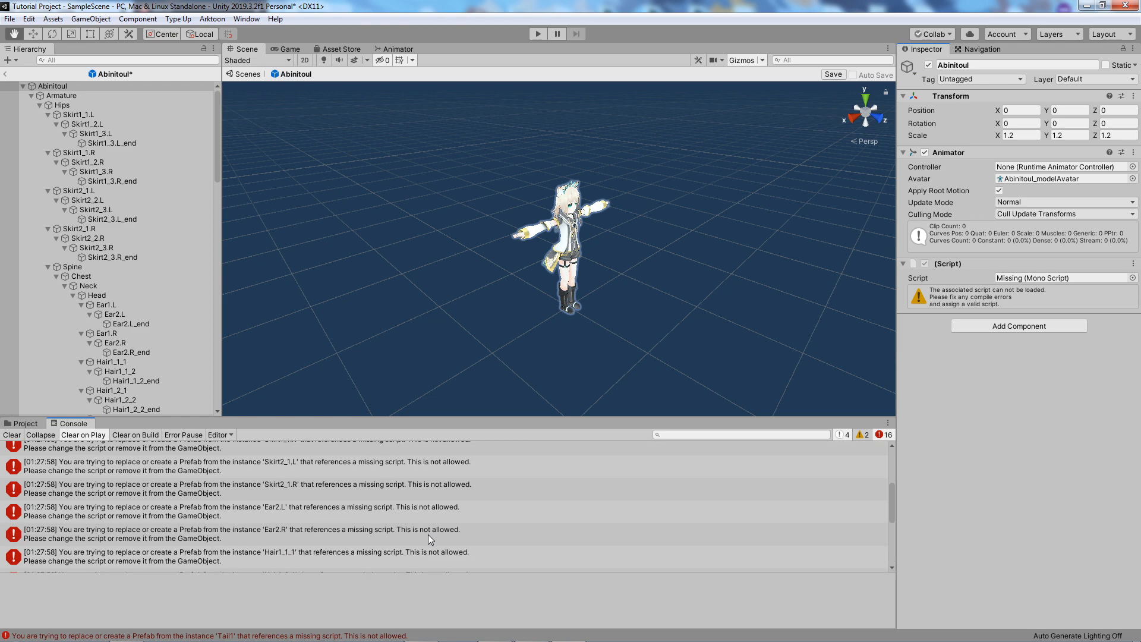
{"action": "left_click", "coordinate": [402, 511]}
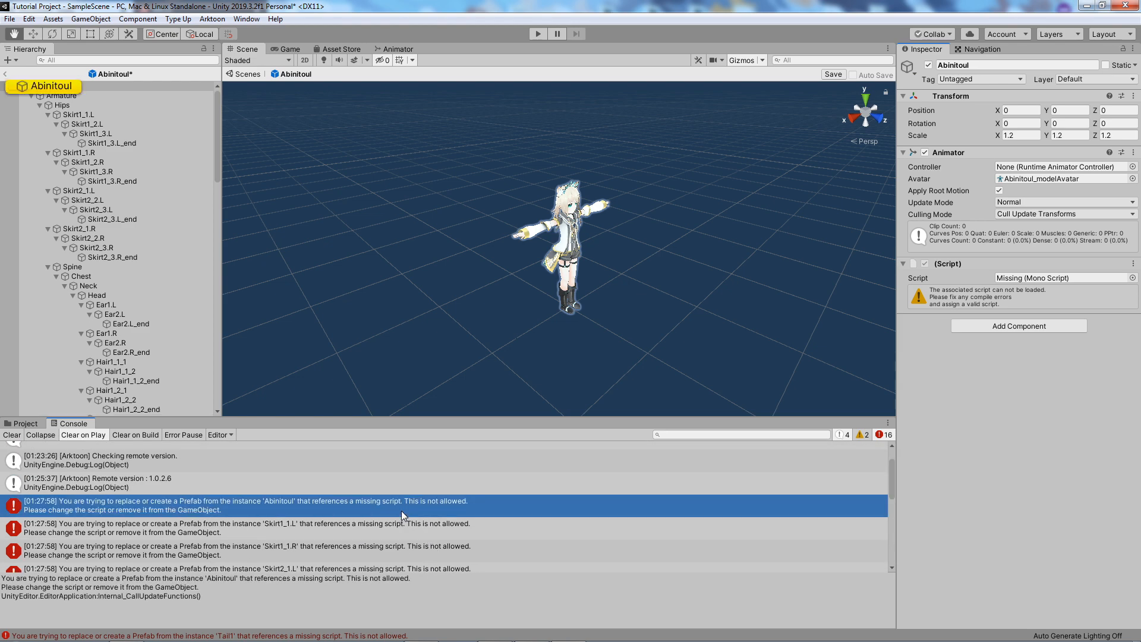
{"action": "left_click", "coordinate": [407, 532]}
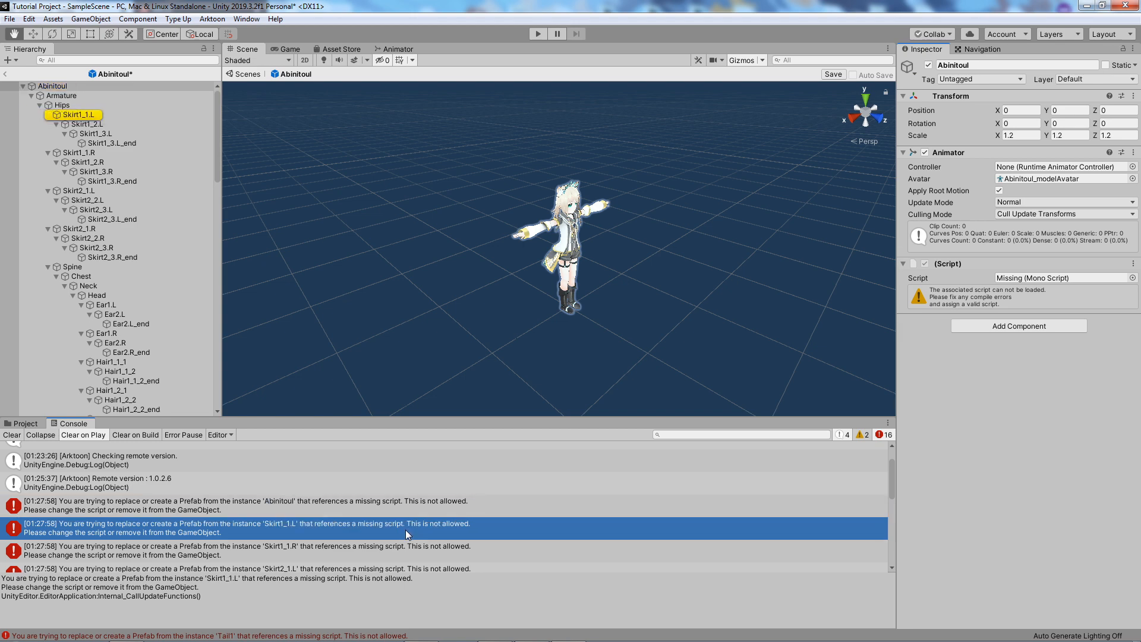
{"action": "left_click", "coordinate": [411, 554]}
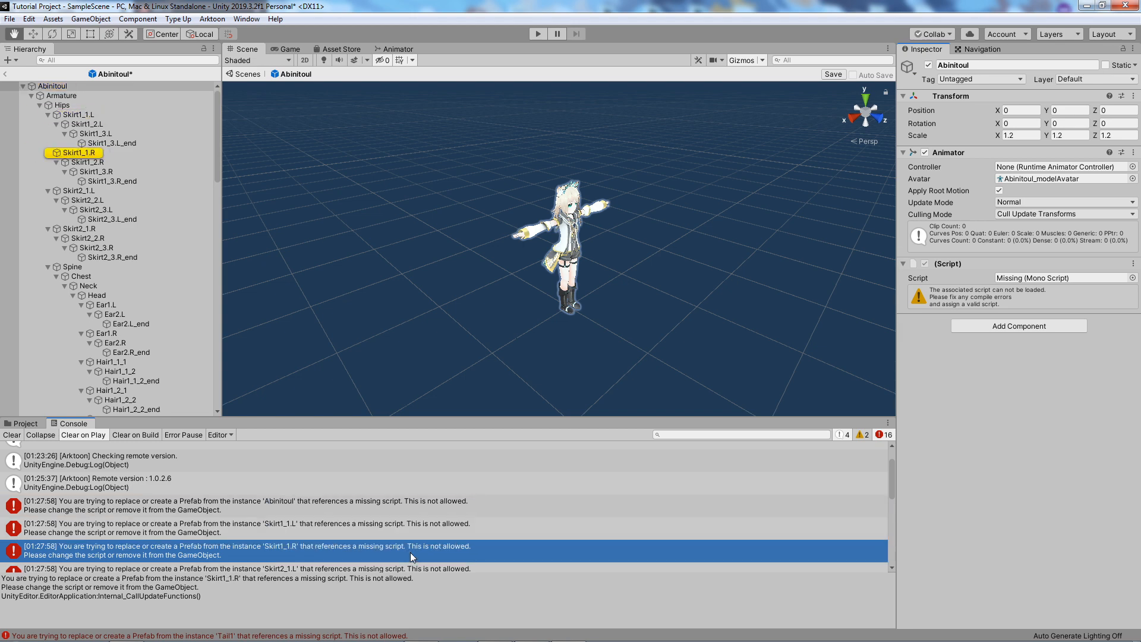
- Remove the remaining missing script component from the Abinitoul root object
{"action": "left_click", "coordinate": [411, 508]}
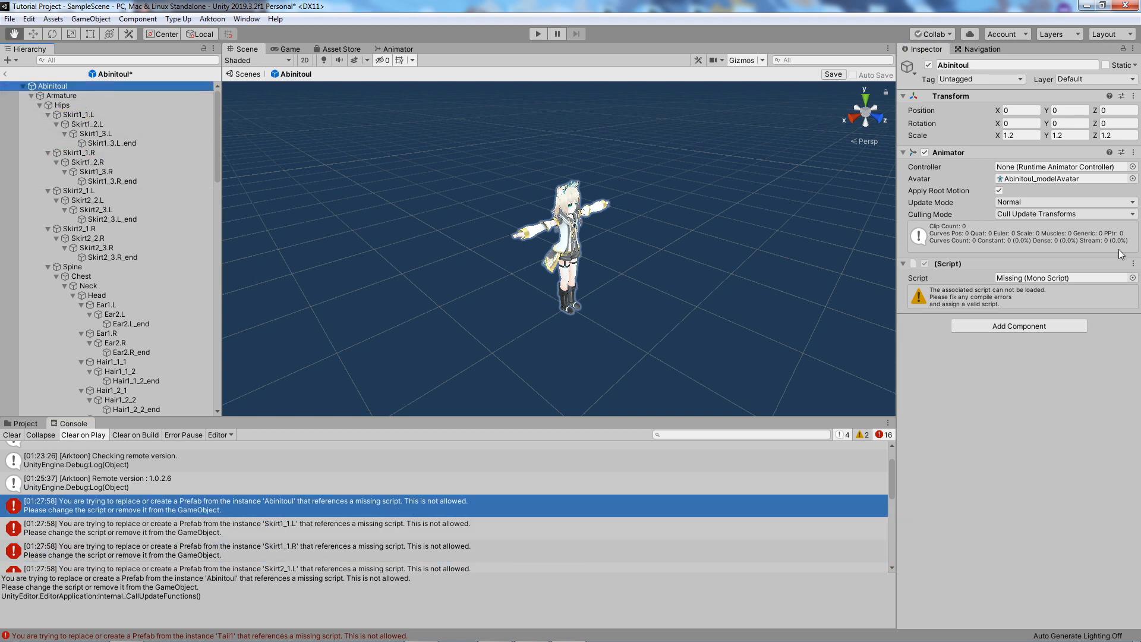
{"action": "left_click", "coordinate": [1133, 266]}
{"action": "left_click", "coordinate": [987, 289]}
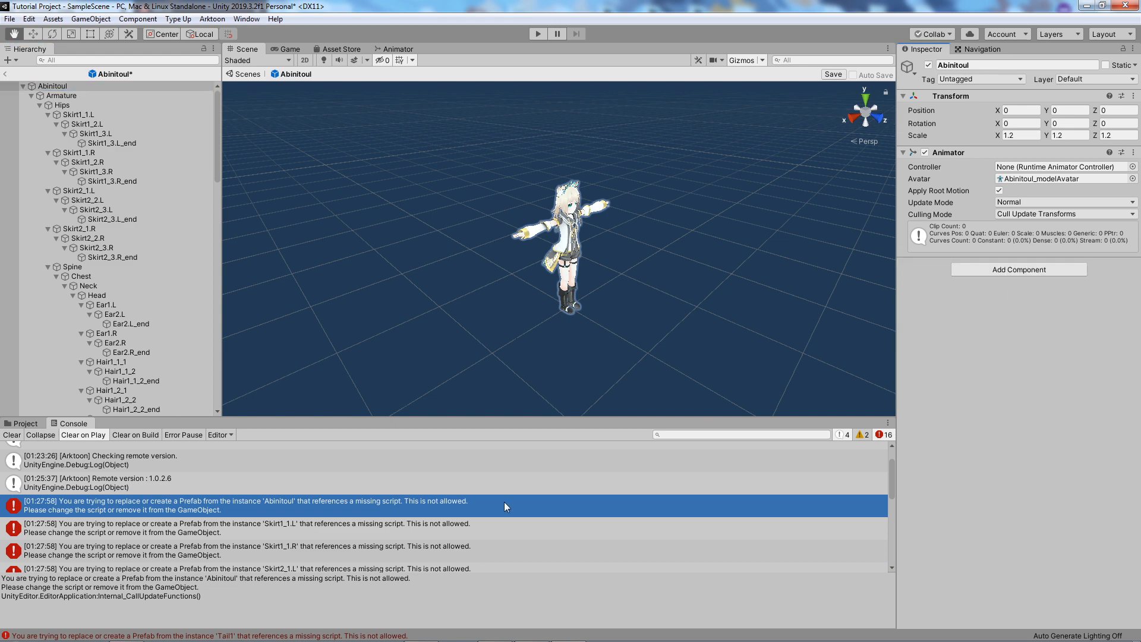
- Locate the Skirt1_1.L object from its error and remove its missing script component
{"action": "left_click", "coordinate": [476, 529]}
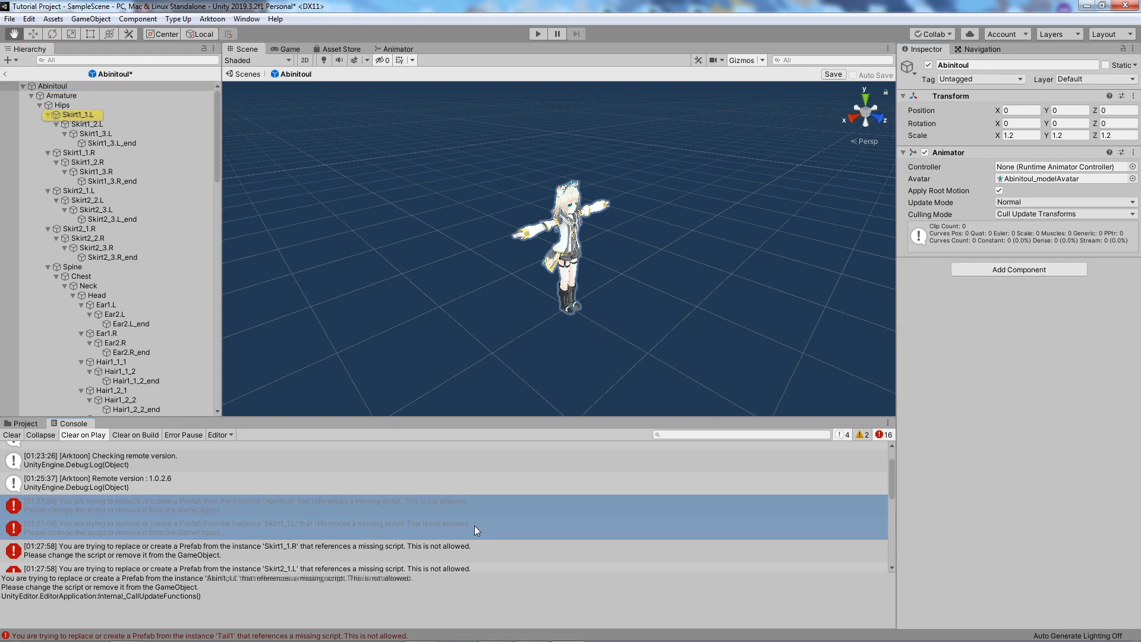
{"action": "left_click", "coordinate": [100, 116]}
{"action": "left_click", "coordinate": [1133, 152]}
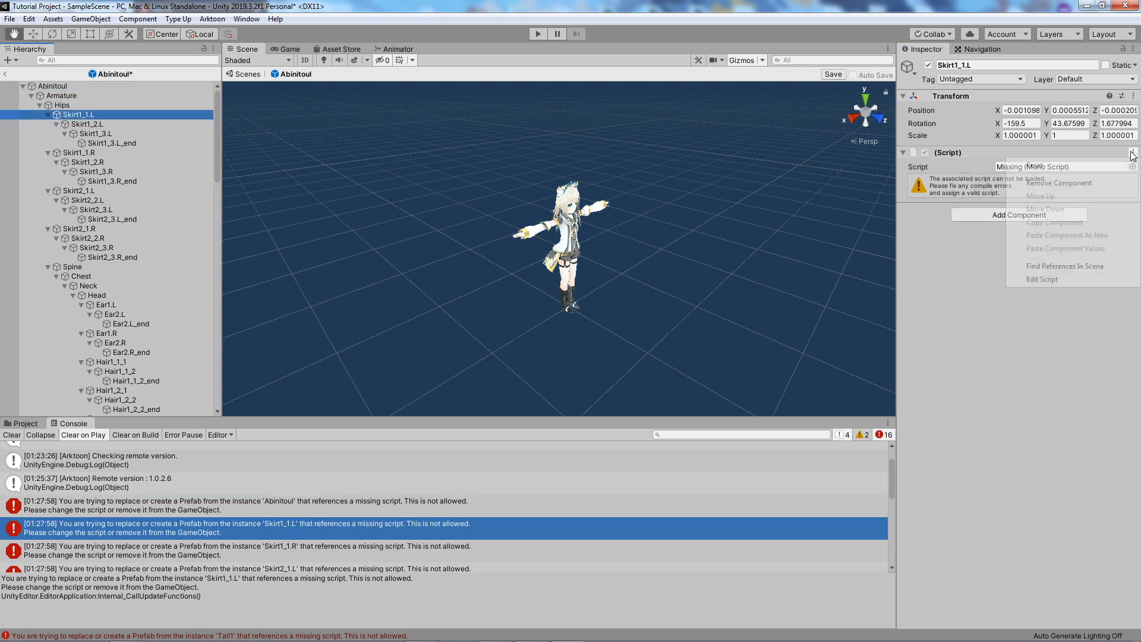
{"action": "left_click", "coordinate": [1087, 184]}
- Locate the Skirt1_1.R object from its error and remove its missing script component
{"action": "left_click", "coordinate": [452, 546]}
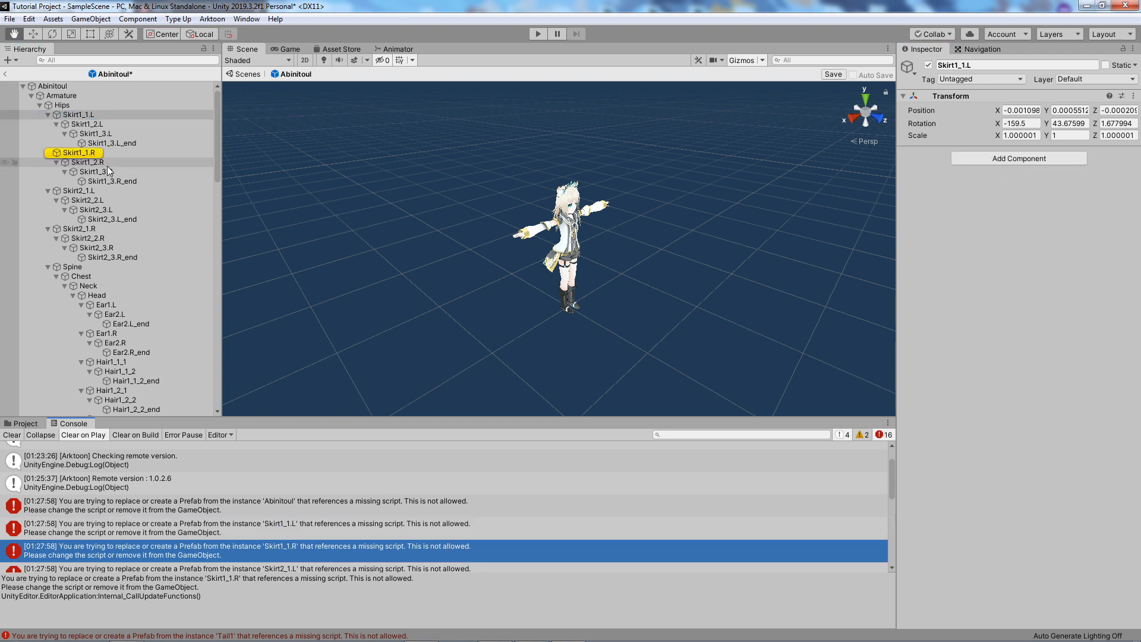
{"action": "left_click", "coordinate": [86, 153]}
{"action": "left_click", "coordinate": [1133, 152]}
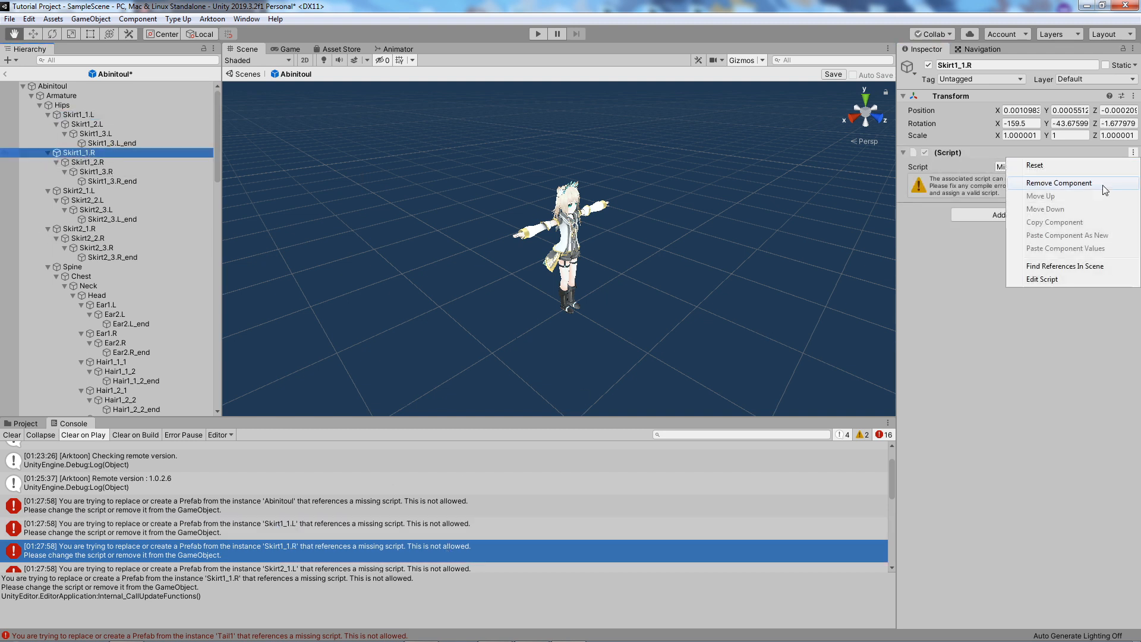
{"action": "left_click", "coordinate": [1087, 183]}
- Work through the remaining missing-script errors from Skirt2_1.L to Tail1, removing the missing script component from each object
{"action": "left_click", "coordinate": [453, 573]}
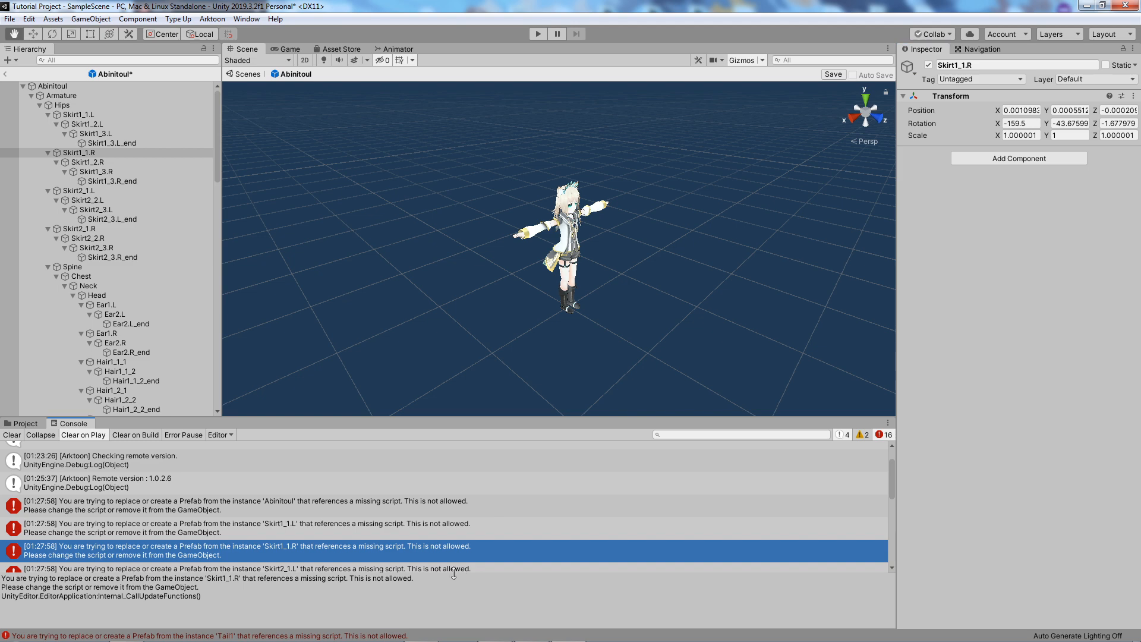
{"action": "scroll", "coordinate": [450, 557], "scroll_direction": "down", "scroll_amount": 1}
{"action": "left_click", "coordinate": [434, 540]}
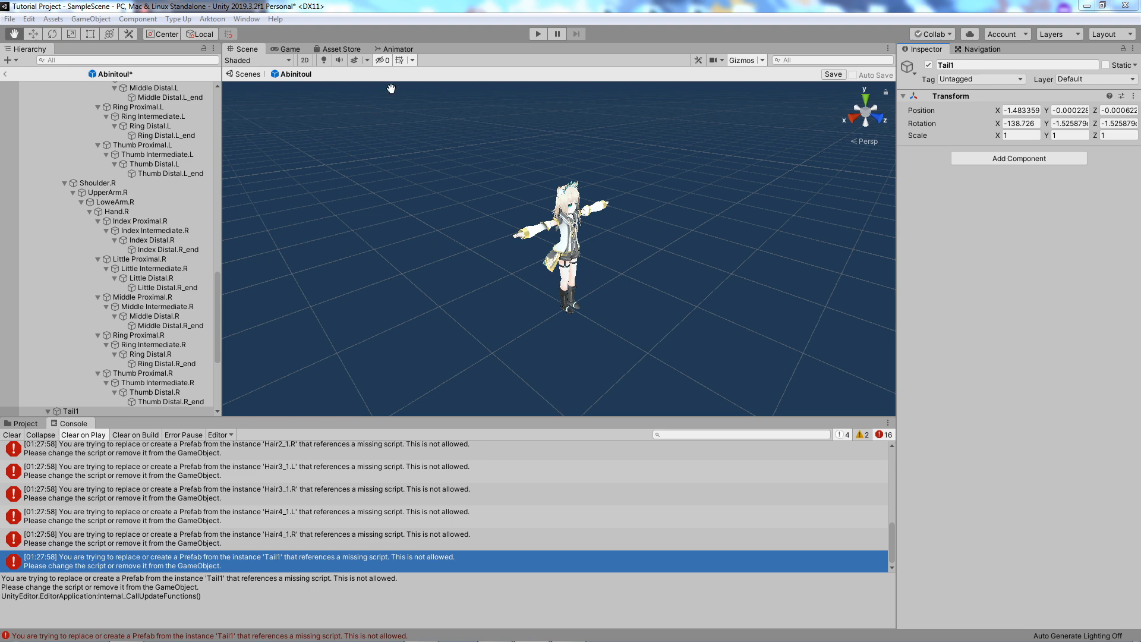
- Leave the Abinitoul prefab's editing mode with its changes saved, and reopen the prefab from the project assets
{"action": "left_click", "coordinate": [5, 75]}
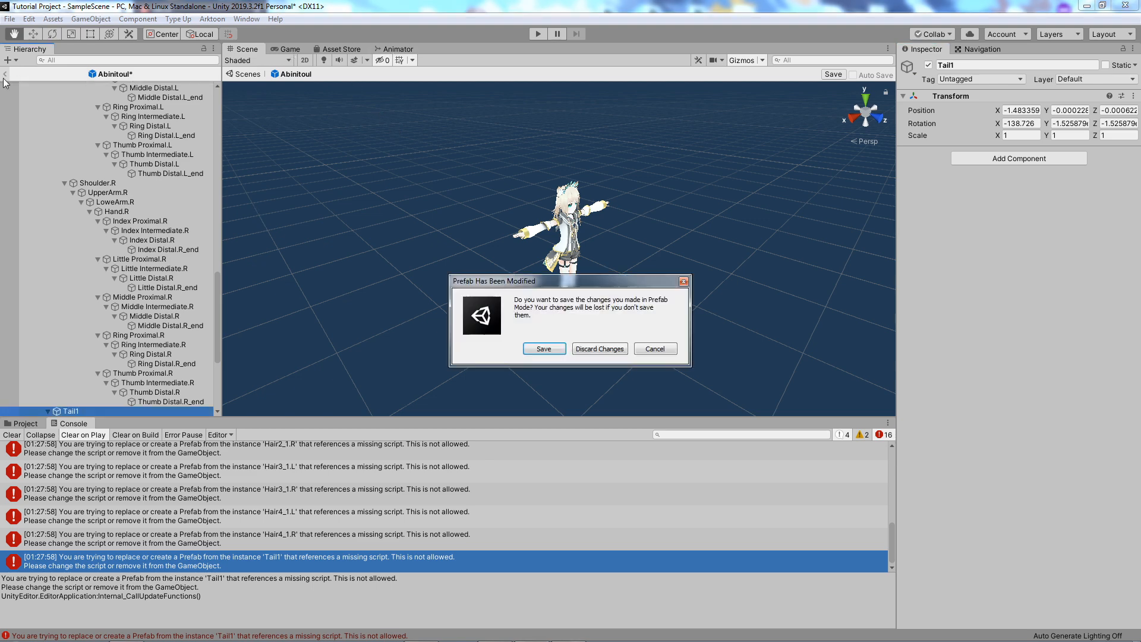
{"action": "left_click", "coordinate": [538, 351]}
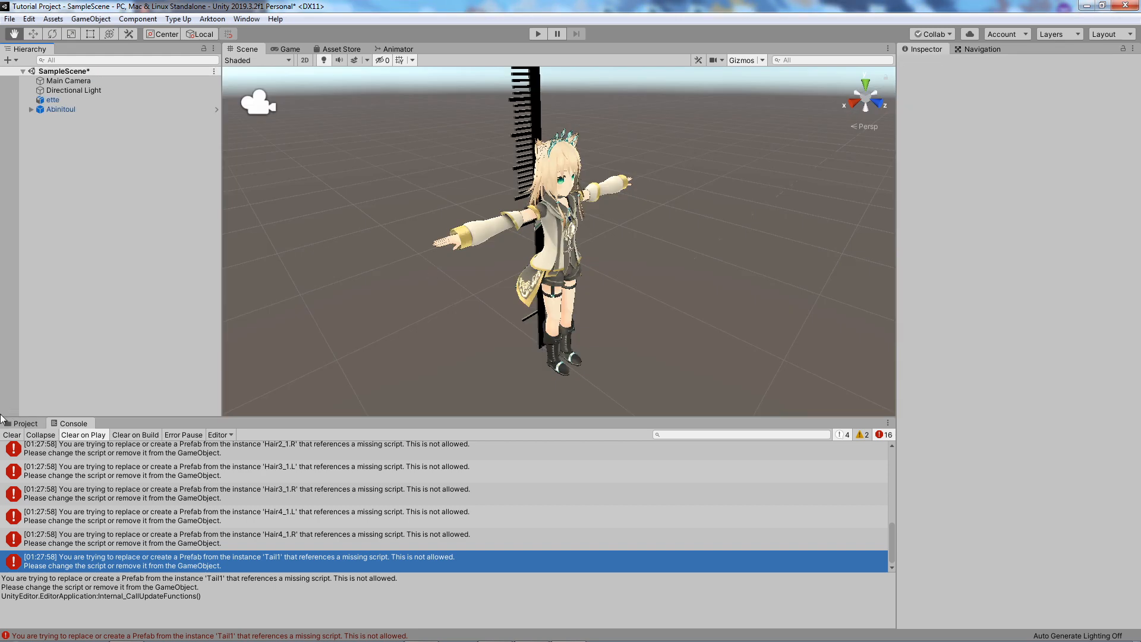
{"action": "left_click", "coordinate": [18, 424]}
{"action": "left_click", "coordinate": [988, 98]}
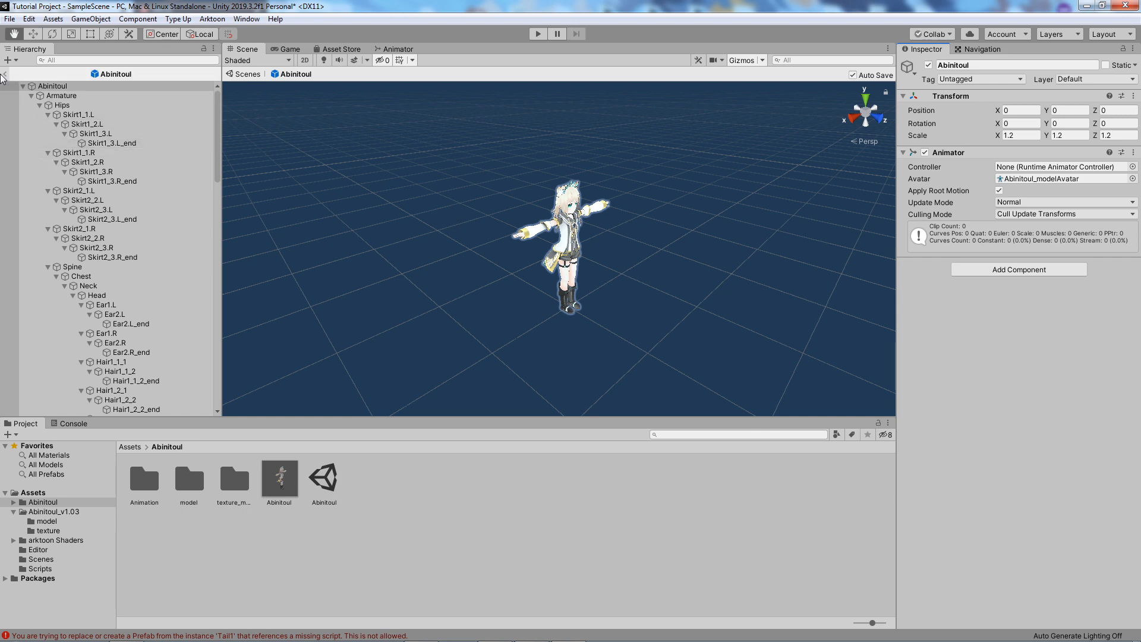
- Try an X scale of 1.5 on the Abinitoul root object and set it back to 1.2
{"action": "left_click", "coordinate": [1011, 135]}
{"action": "type", "text": "1.5"}
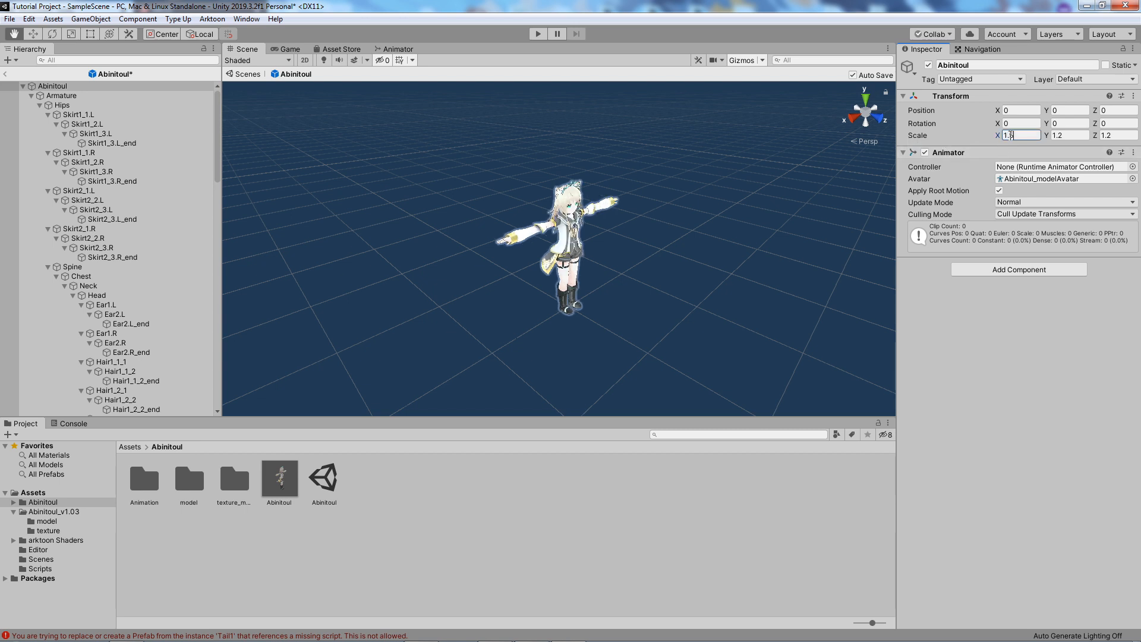
{"action": "key", "text": "BackSpace"}
{"action": "type", "text": "3"}
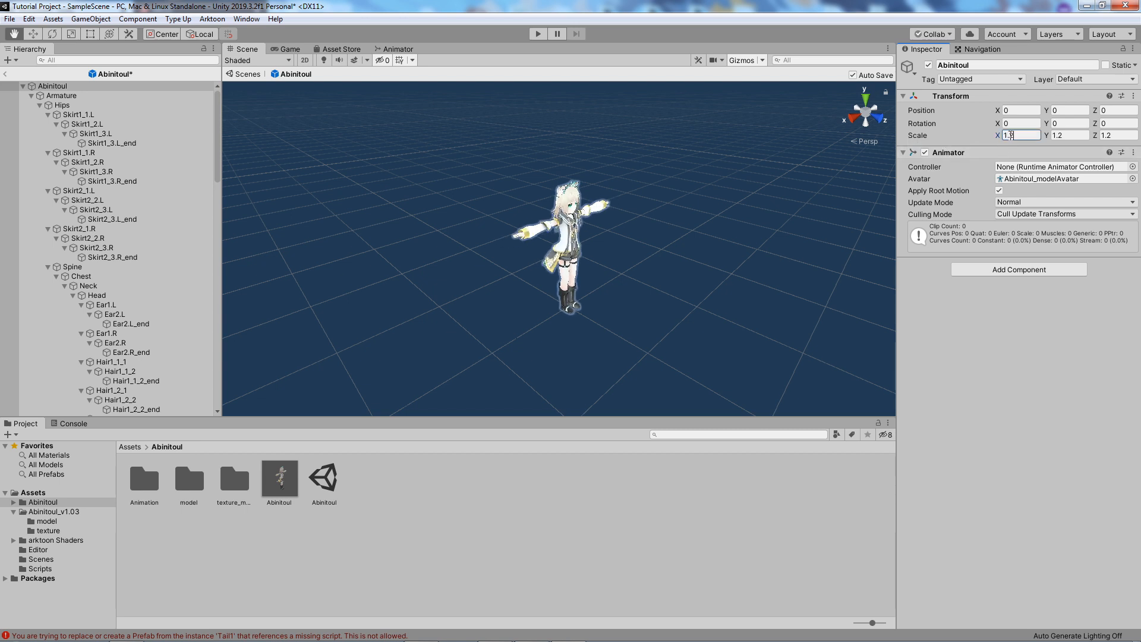
{"action": "left_click", "coordinate": [1030, 318]}
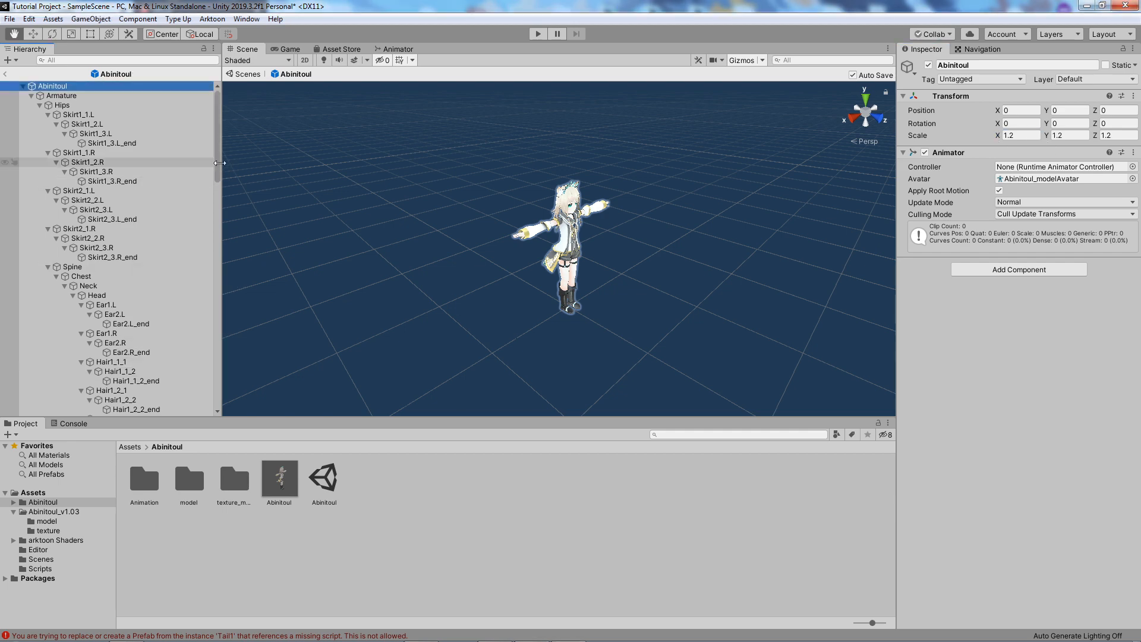
- Select the prefab's Body object and change the Abinitoul_Body_Hair material's shader to Standard
{"action": "left_click_drag", "start_coordinate": [217, 168], "coordinate": [214, 400]}
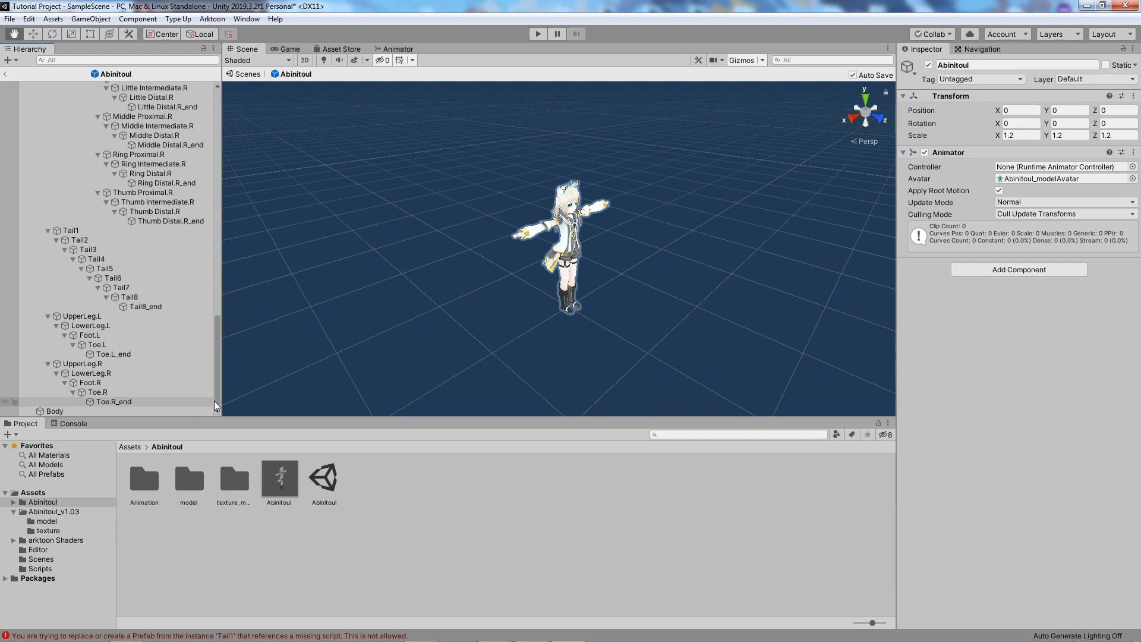
{"action": "left_click", "coordinate": [136, 411]}
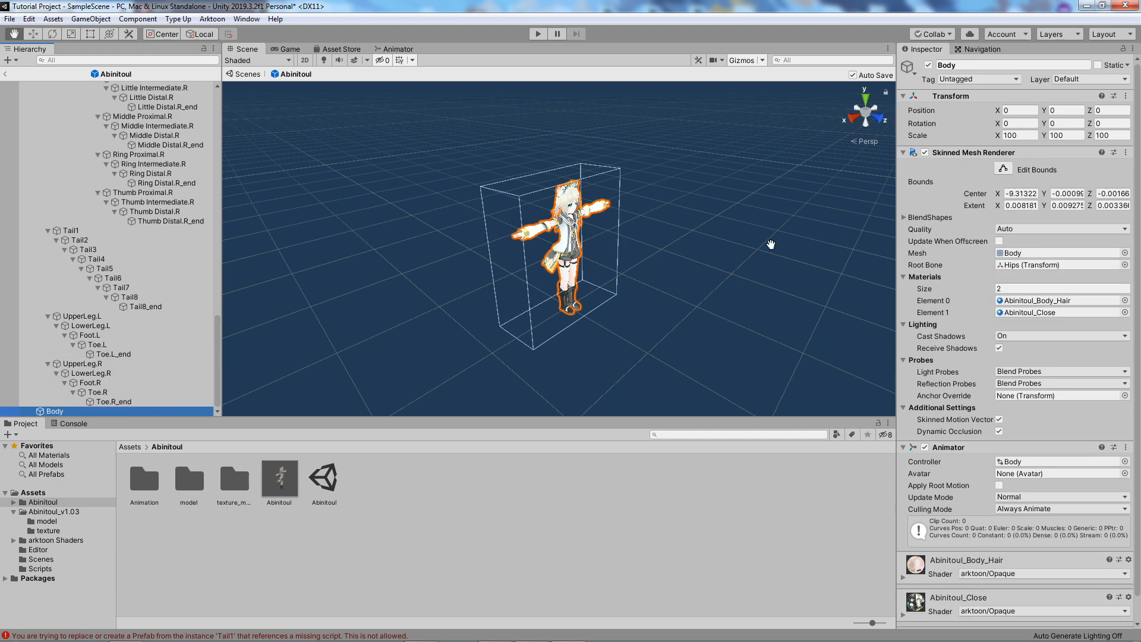
{"action": "scroll", "coordinate": [982, 359], "scroll_direction": "down", "scroll_amount": 2}
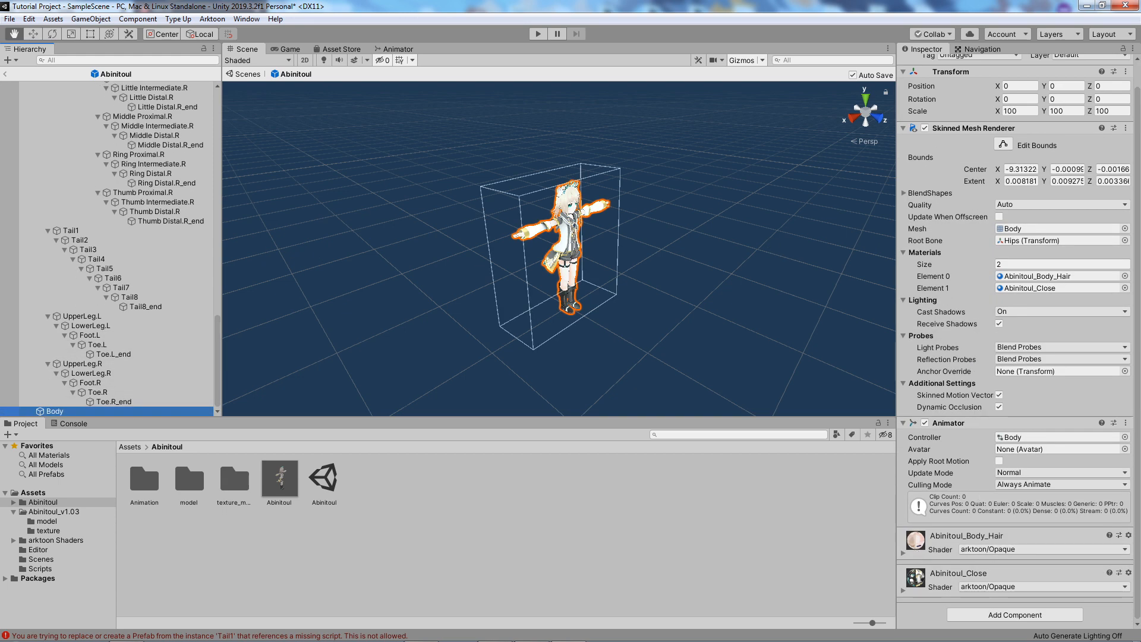
{"action": "left_click", "coordinate": [1029, 549]}
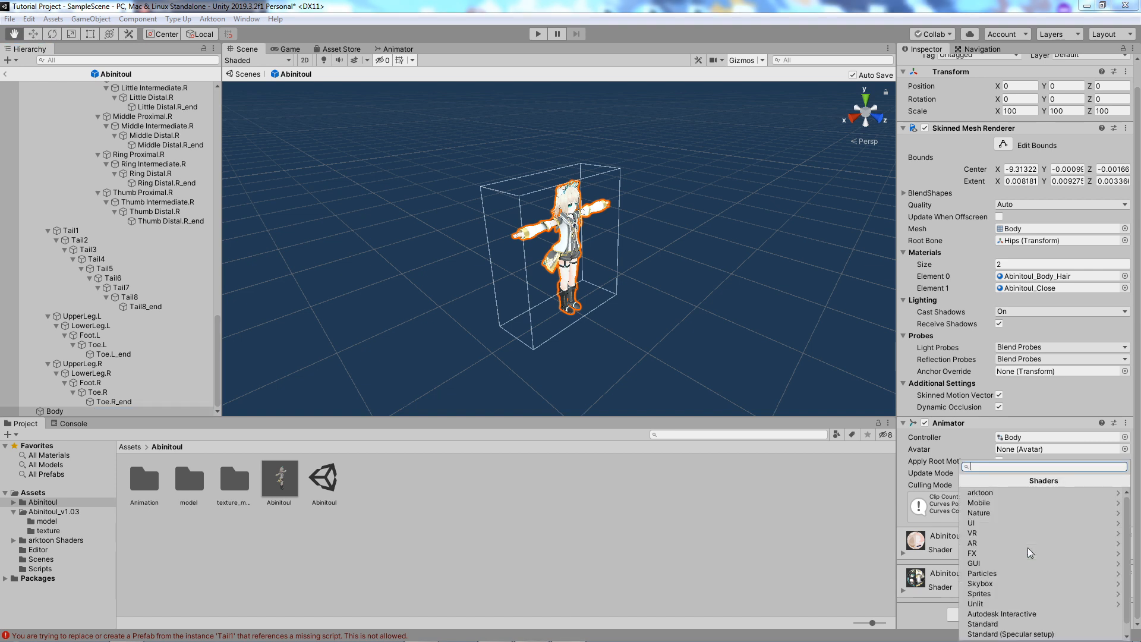
{"action": "left_click", "coordinate": [1004, 624]}
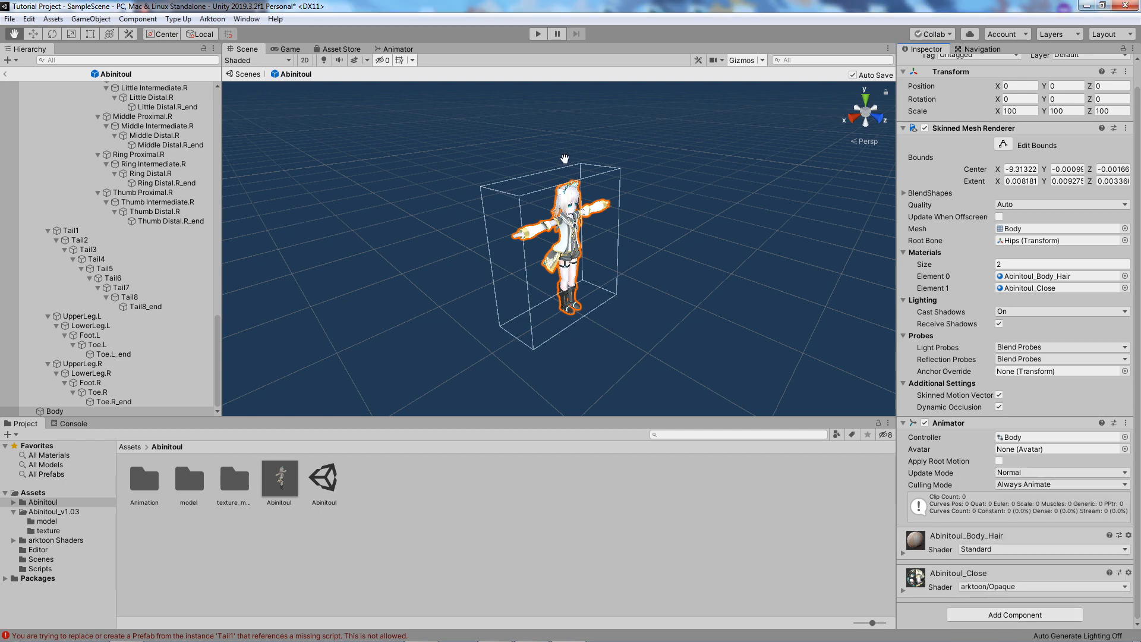
- Change the Body object's Abinitoul_Close material to the Standard shader
{"action": "scroll", "coordinate": [565, 159], "scroll_direction": "up", "scroll_amount": 10}
{"action": "scroll", "coordinate": [565, 214], "scroll_direction": "up", "scroll_amount": 3}
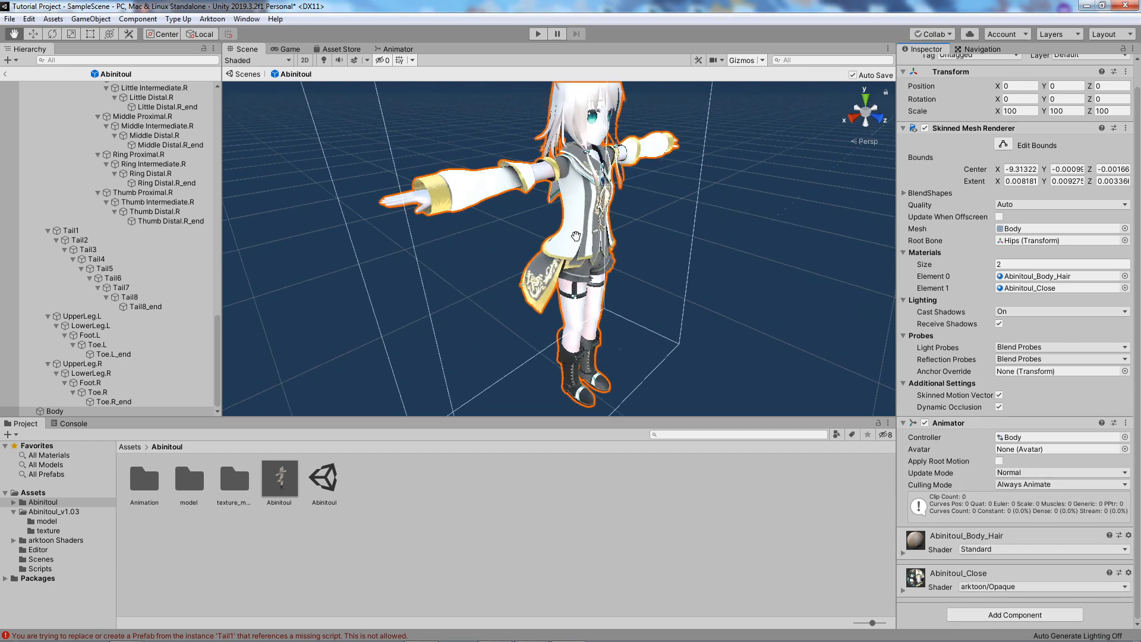
{"action": "left_click", "coordinate": [1008, 586]}
{"action": "left_click", "coordinate": [1009, 625]}
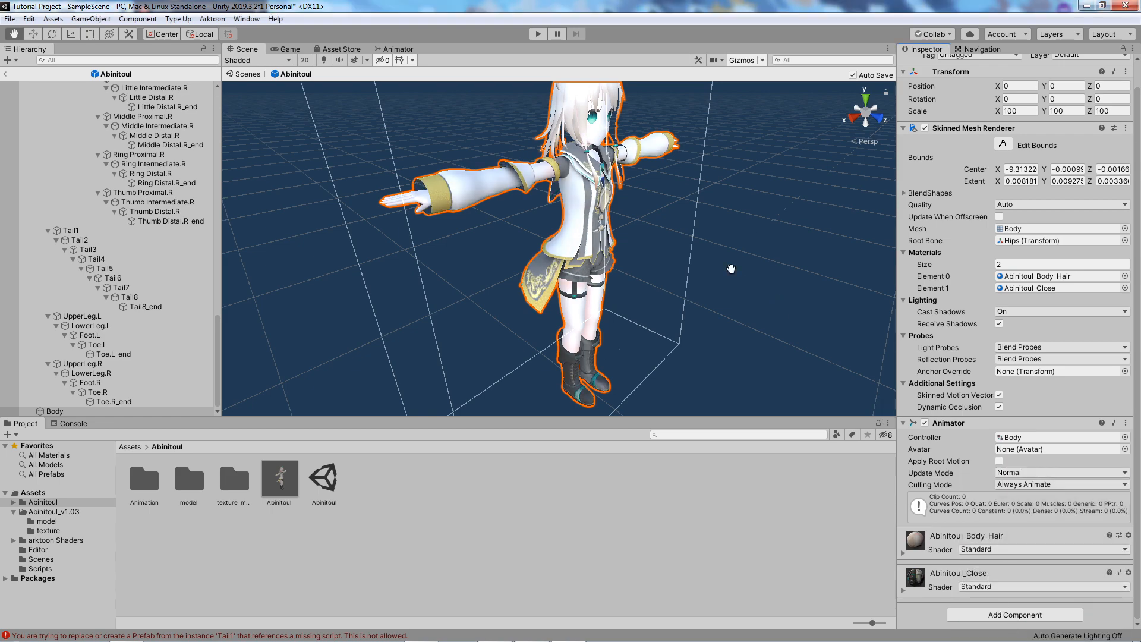
- Inspect the character with the Standard shader up close and restore arktoon/Opaque on both Body materials
{"action": "left_click_drag", "start_coordinate": [726, 232], "coordinate": [659, 295], "text": "alt"}
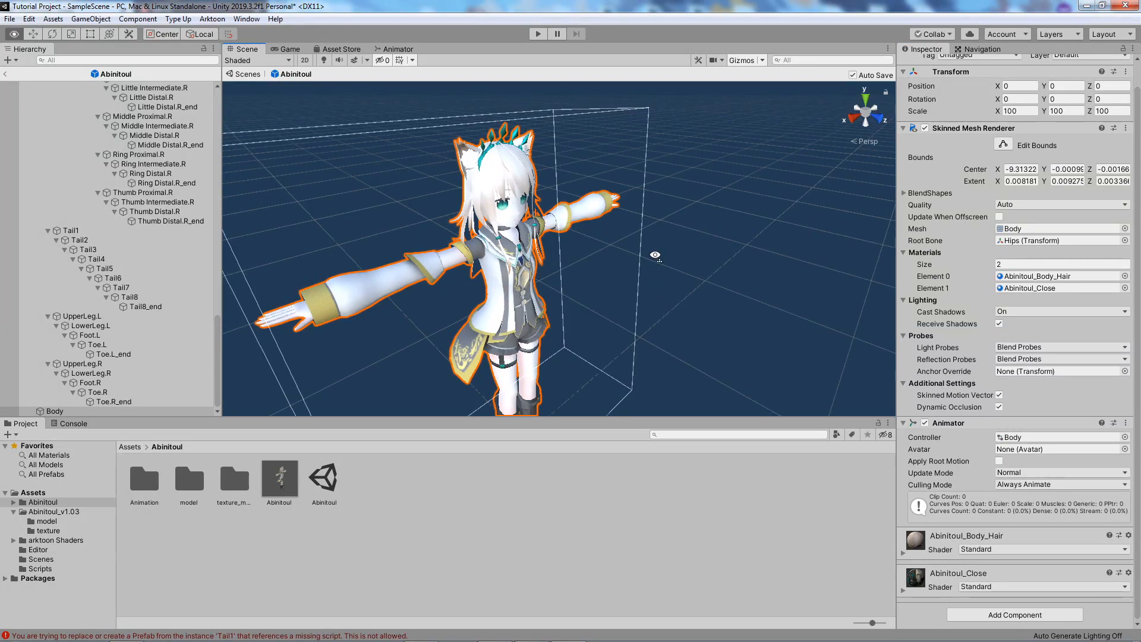
{"action": "right_click_drag", "start_coordinate": [655, 256], "coordinate": [558, 257]}
{"action": "scroll", "coordinate": [639, 241], "scroll_direction": "up", "scroll_amount": 2}
{"action": "middle_click_drag", "start_coordinate": [638, 241], "coordinate": [556, 223]}
{"action": "scroll", "coordinate": [573, 222], "scroll_direction": "up", "scroll_amount": 4}
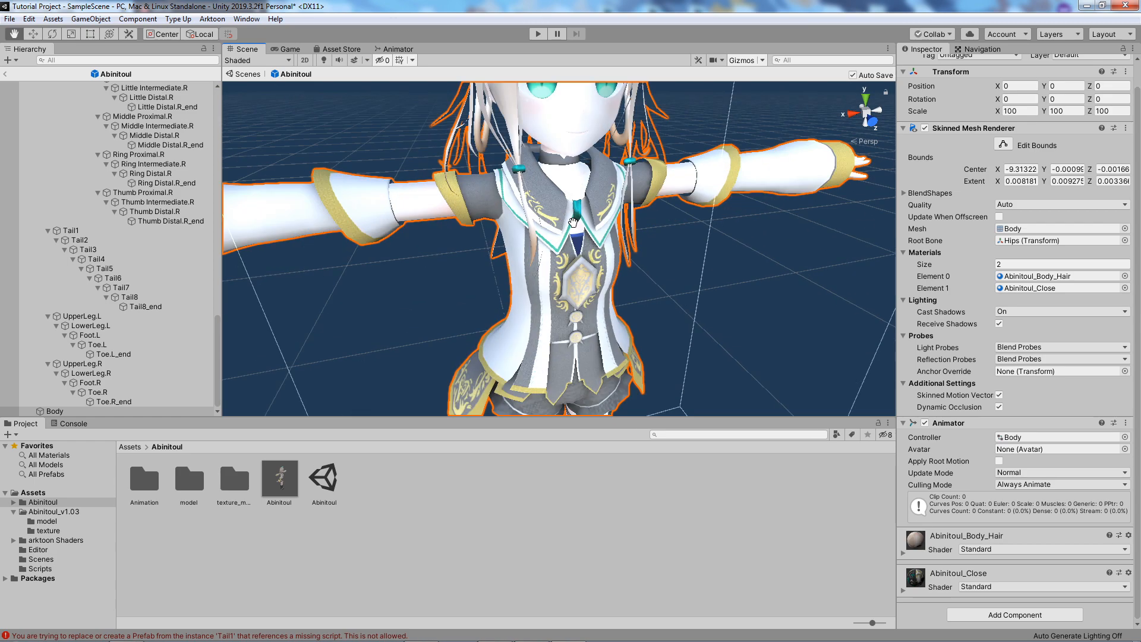
{"action": "scroll", "coordinate": [573, 222], "scroll_direction": "down", "scroll_amount": 5}
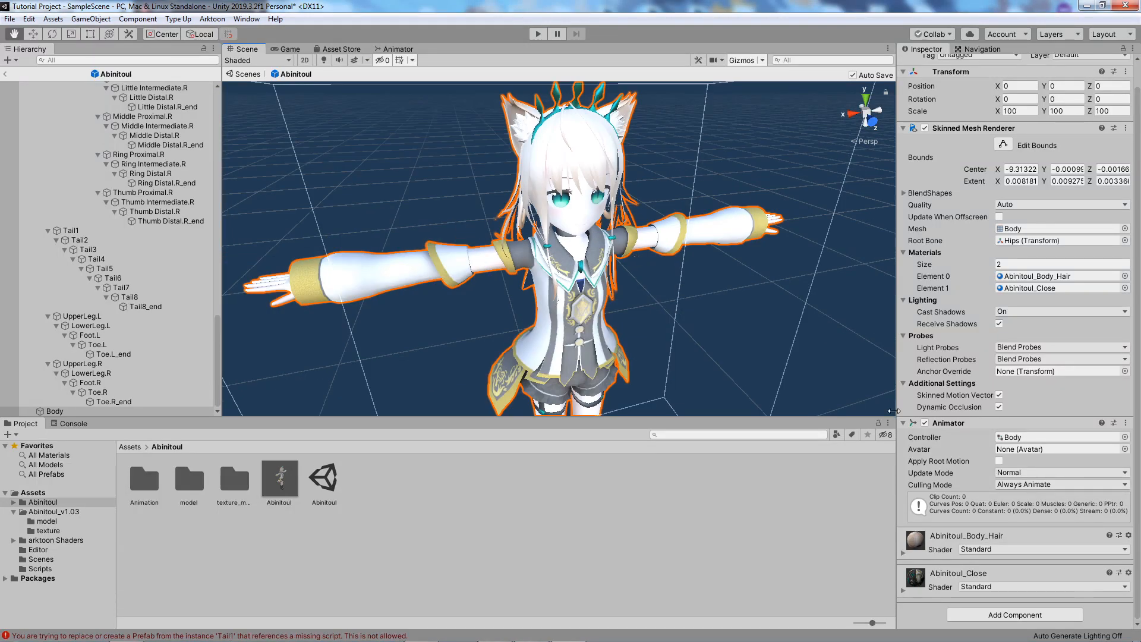
{"action": "left_click", "coordinate": [987, 551]}
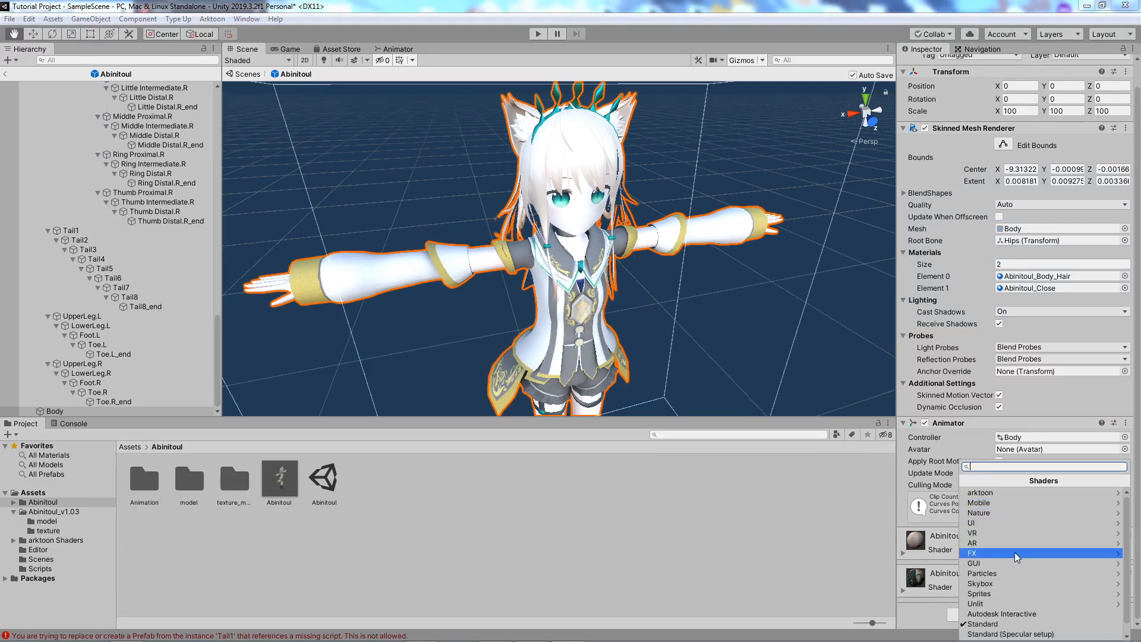
{"action": "left_click", "coordinate": [1036, 493]}
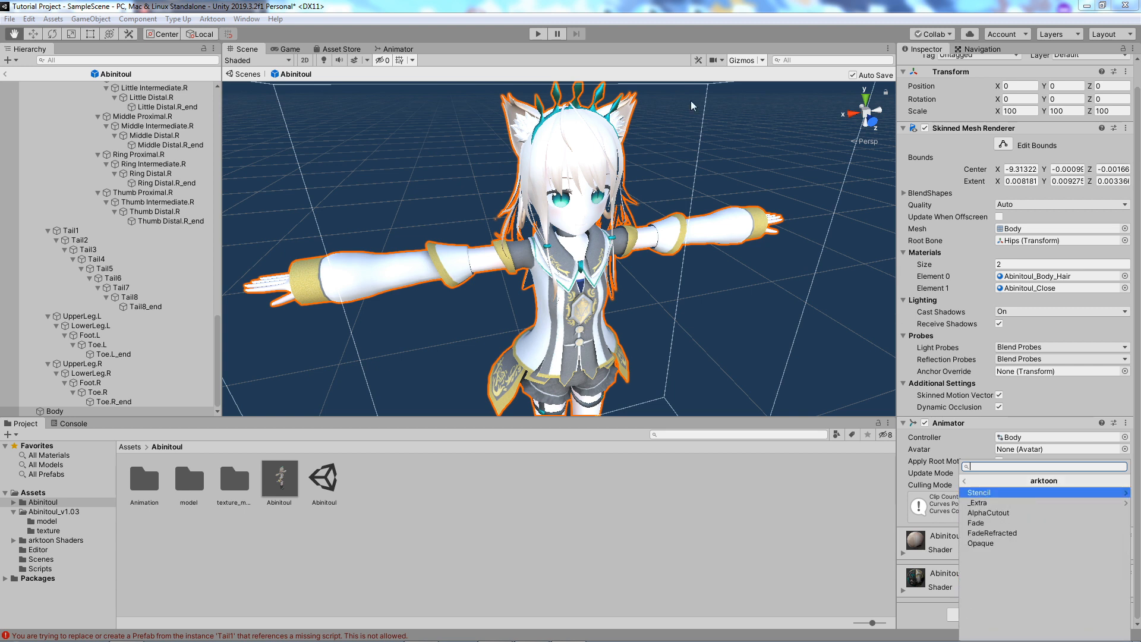
{"action": "left_click", "coordinate": [710, 230]}
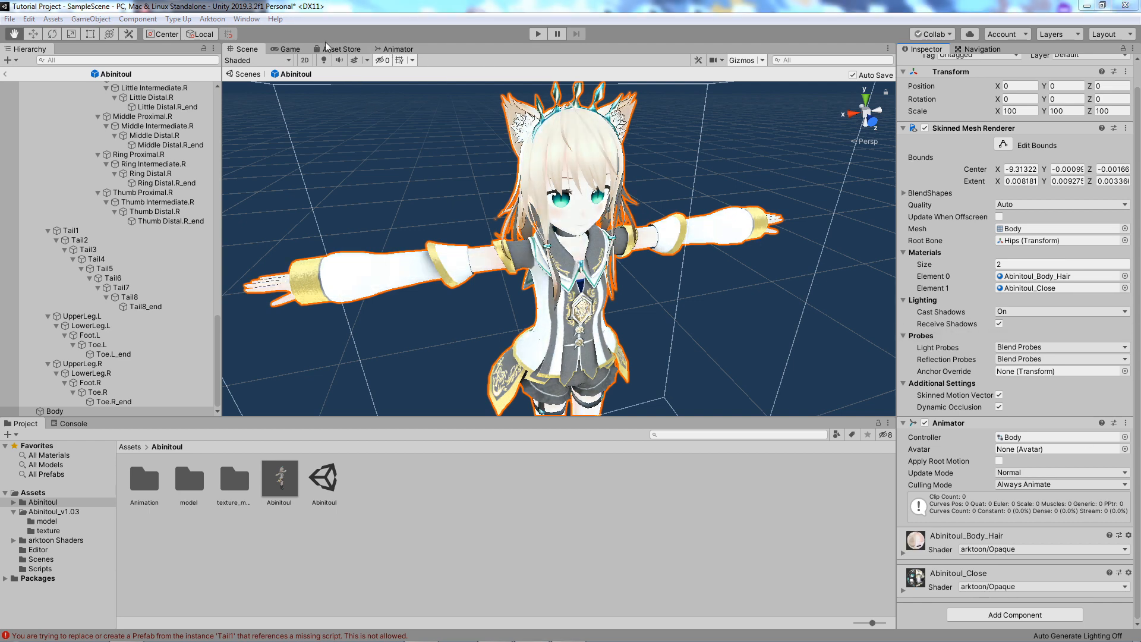
- Search the Asset Store for "standard" and open the Standard Assets package by Unity Technologies
{"action": "left_click", "coordinate": [342, 52]}
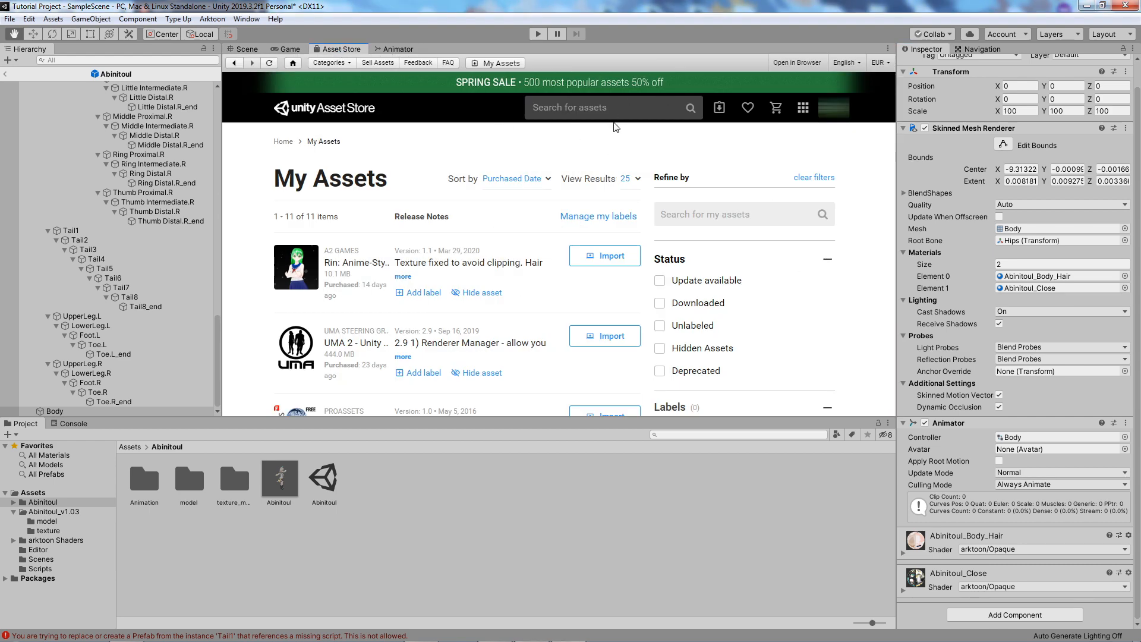
{"action": "left_click", "coordinate": [611, 113]}
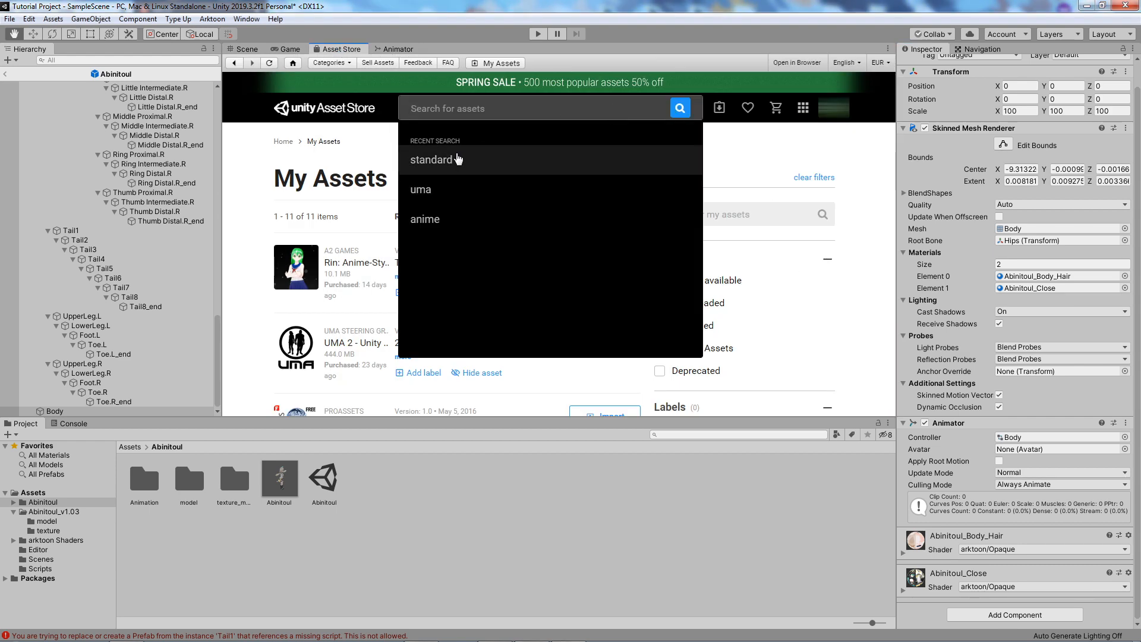
{"action": "left_click", "coordinate": [484, 159]}
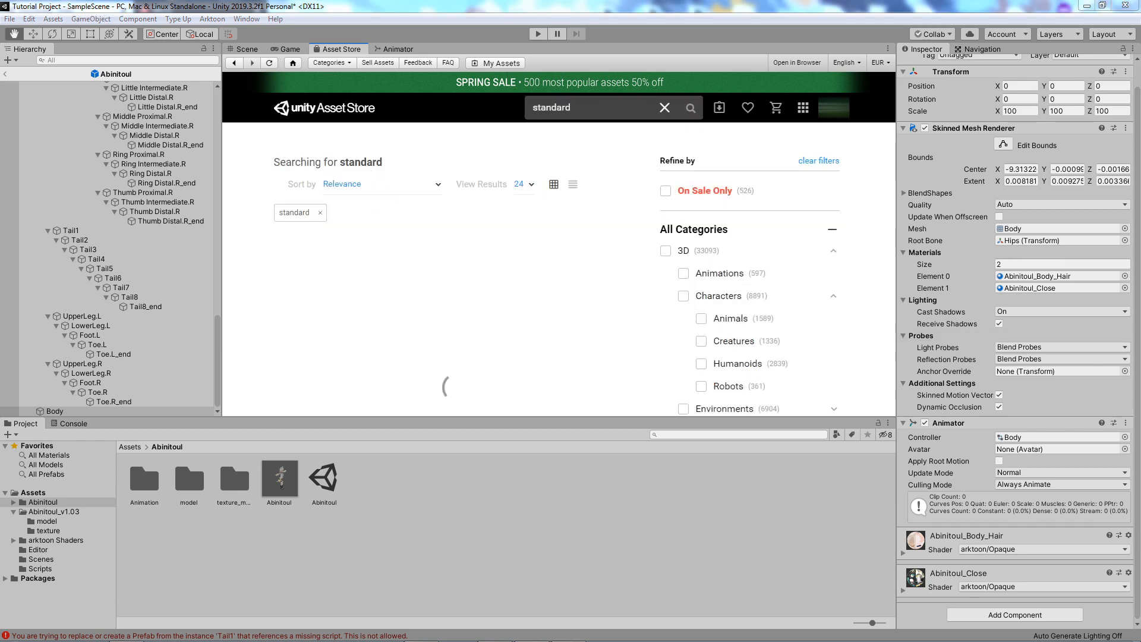
{"action": "scroll", "coordinate": [251, 277], "scroll_direction": "down", "scroll_amount": 3}
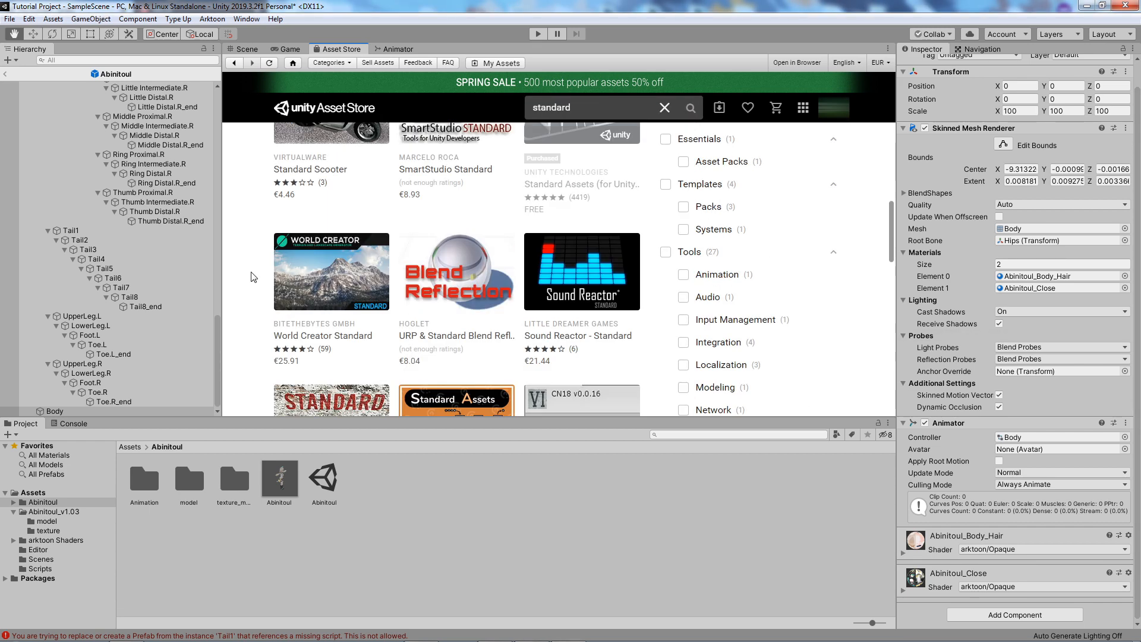
{"action": "scroll", "coordinate": [251, 277], "scroll_direction": "up", "scroll_amount": 3}
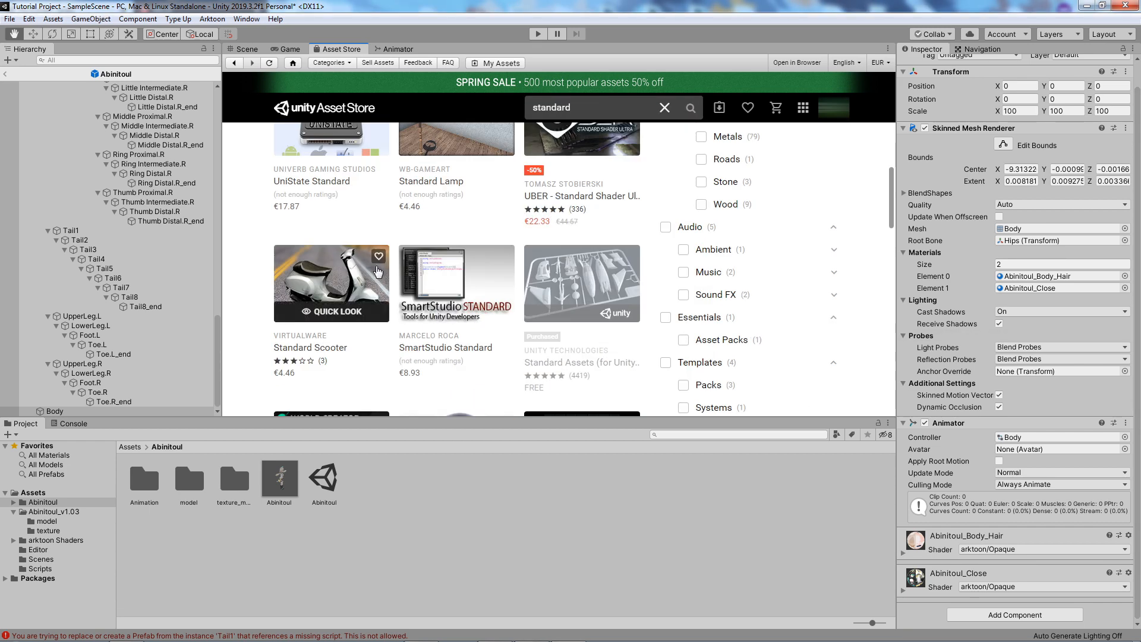
{"action": "left_click", "coordinate": [579, 280]}
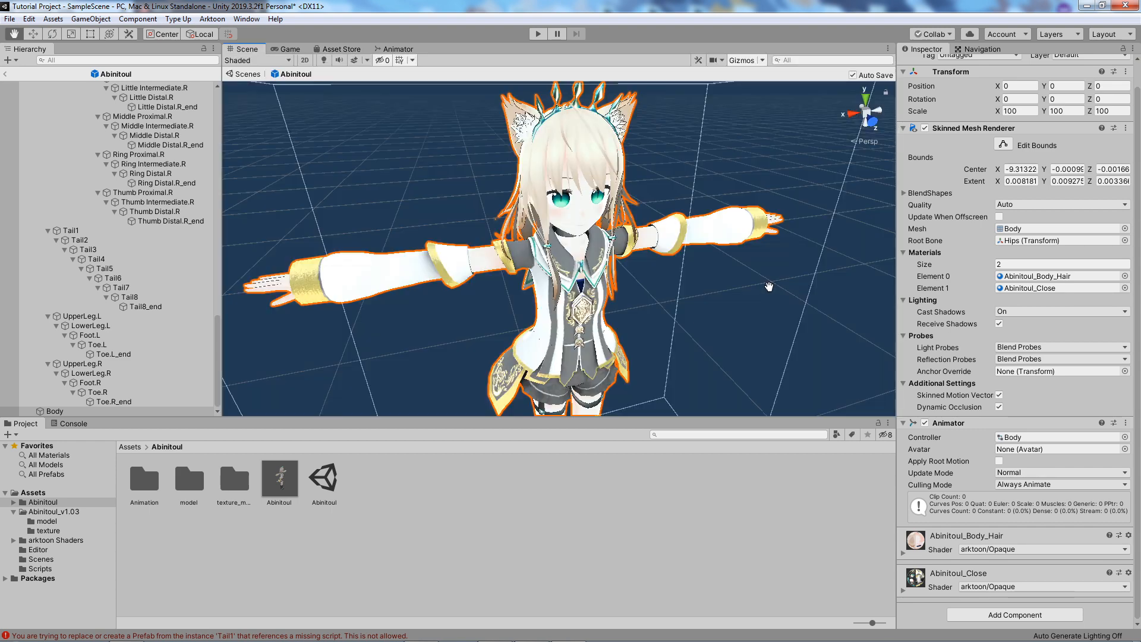
- Leave prefab editing to return to SampleScene and open the Type Up Bundle Character window
{"action": "left_click", "coordinate": [3, 74]}
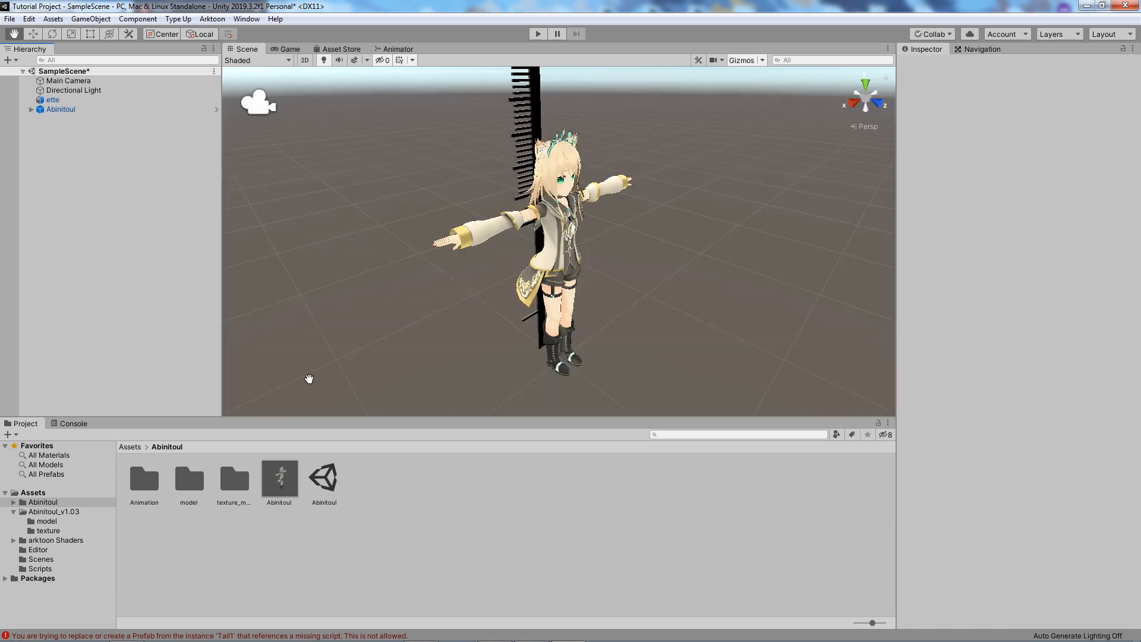
{"action": "left_click", "coordinate": [176, 19]}
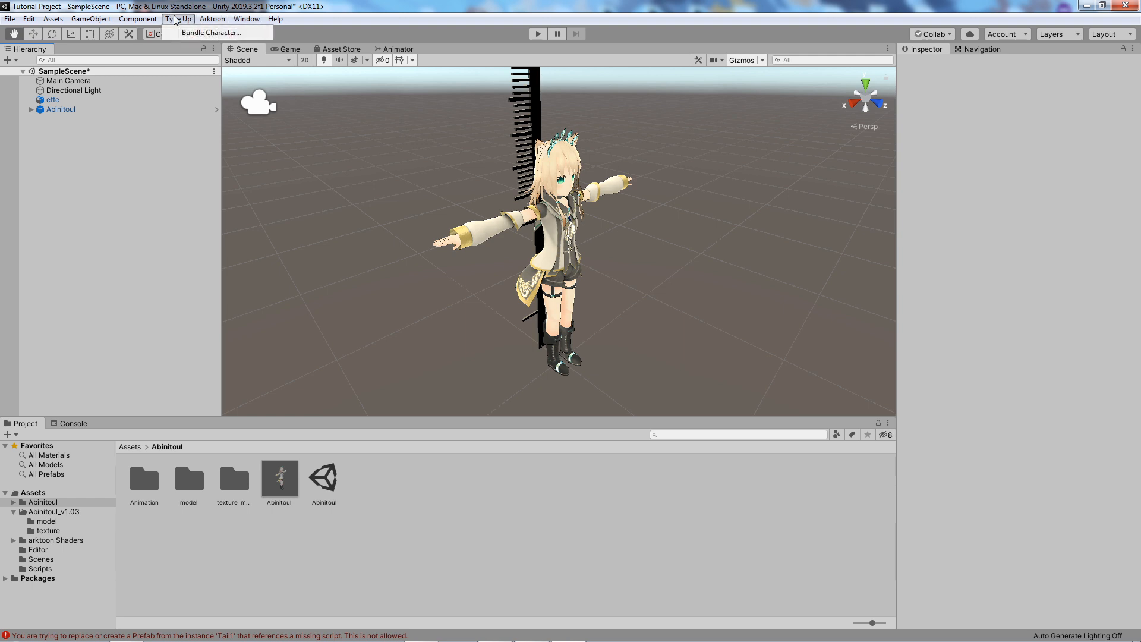
{"action": "left_click", "coordinate": [202, 32]}
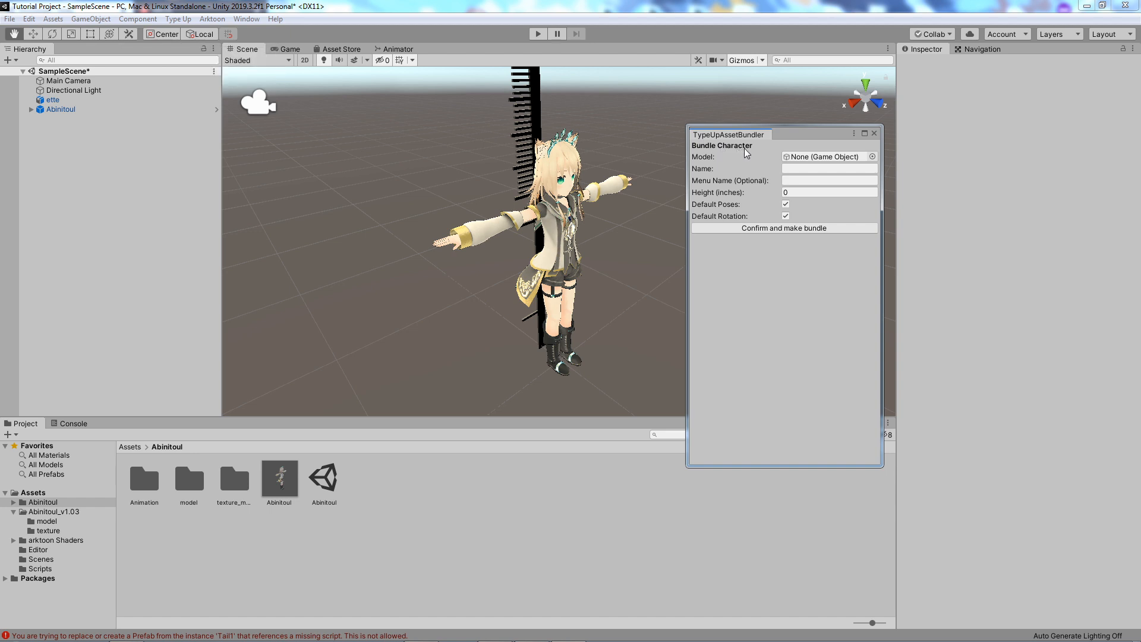
- Assign the Abinitoul prefab as the bundle's model and enter "Abintoul" as the character name
{"action": "left_click", "coordinate": [292, 491]}
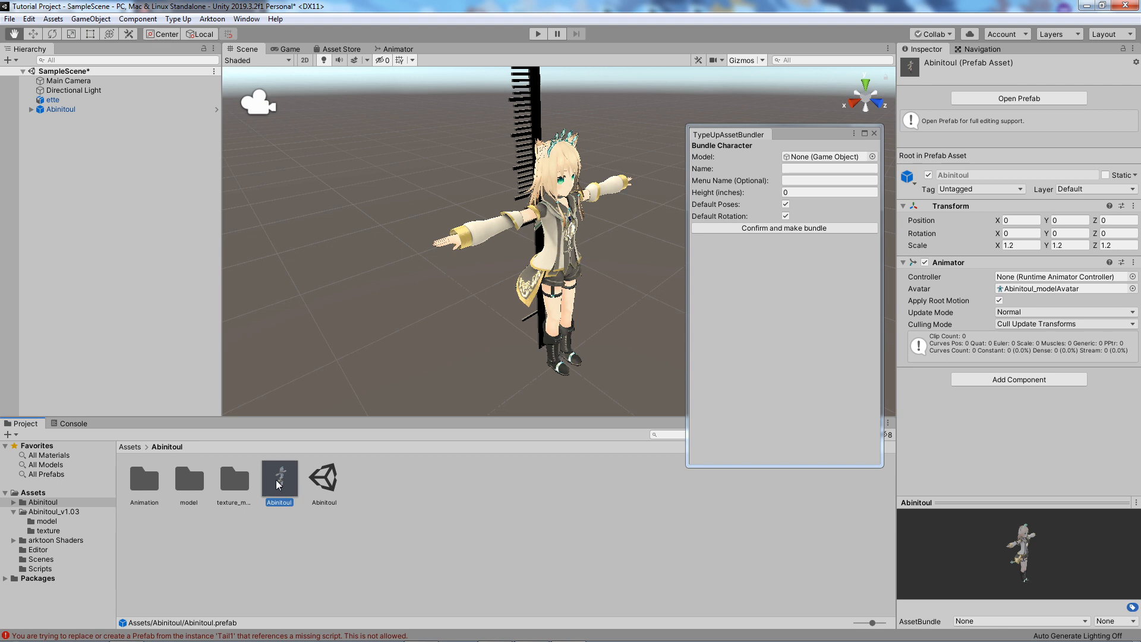
{"action": "left_click_drag", "start_coordinate": [278, 485], "coordinate": [828, 164]}
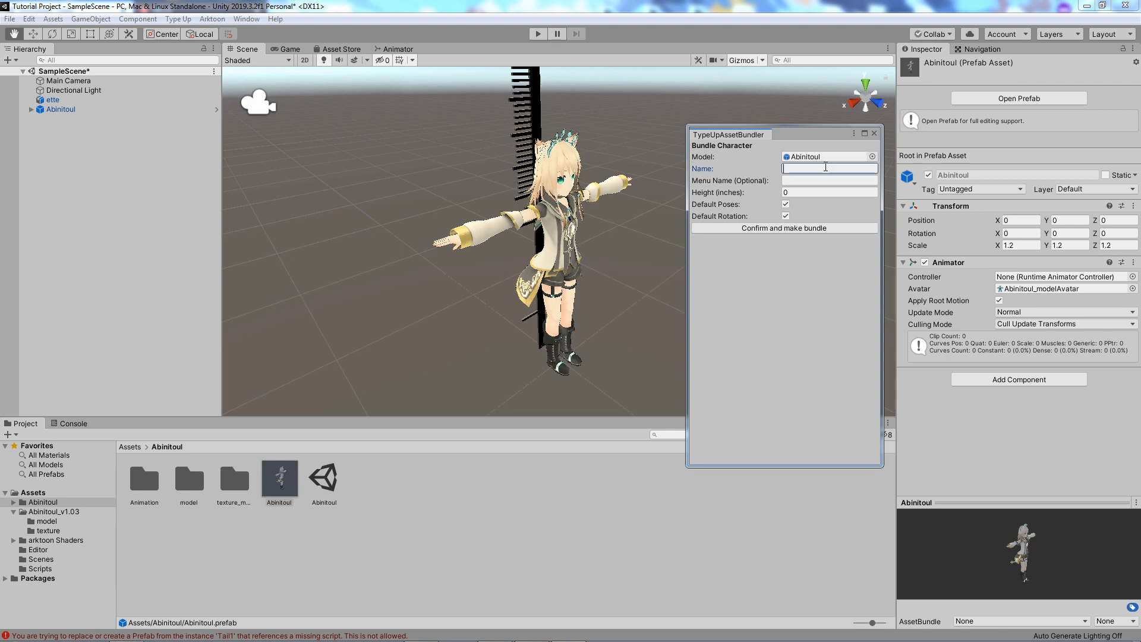
{"action": "type", "text": "Abintoul"}
{"action": "key", "text": "Tab"}
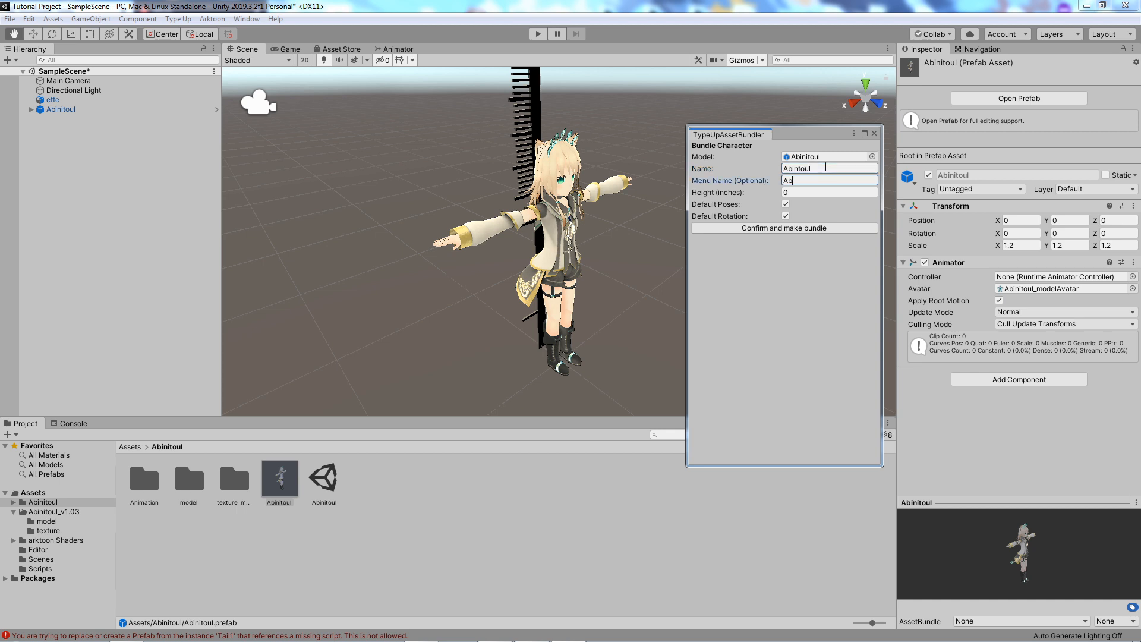
- Enter "Abin Test Example" as the bundle's optional menu name
{"action": "key", "text": "ctrl+a"}
{"action": "key", "text": "Right"}
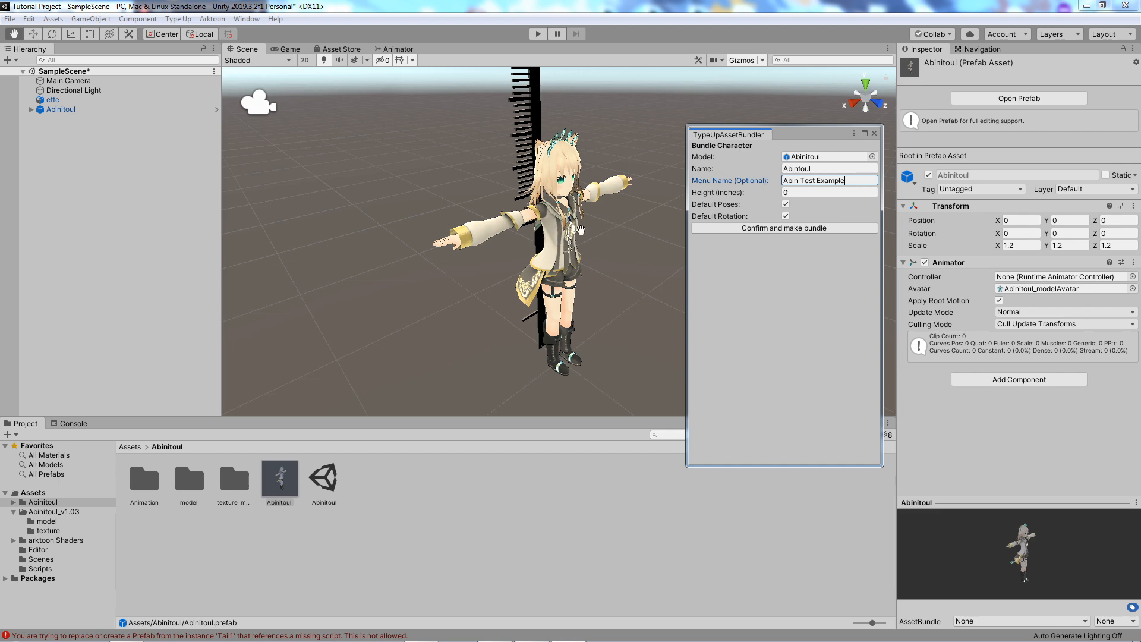
- Examine the character from the front and behind against the ruler to read its height
{"action": "left_click_drag", "start_coordinate": [424, 201], "coordinate": [401, 204]}
{"action": "scroll", "coordinate": [416, 199], "scroll_direction": "up", "scroll_amount": 5}
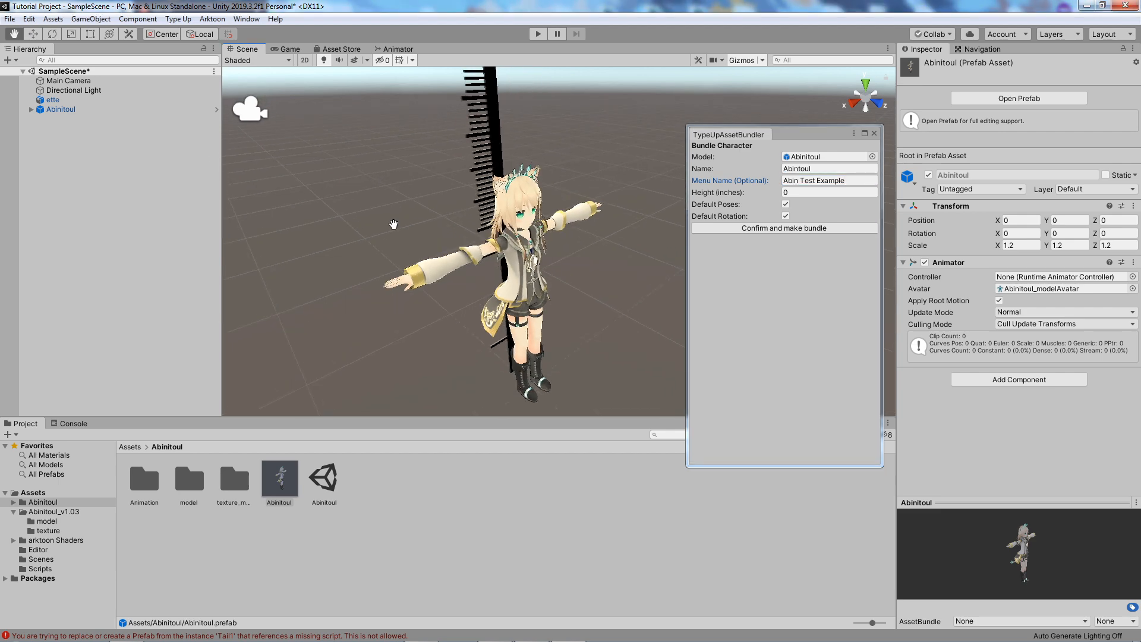
{"action": "scroll", "coordinate": [433, 194], "scroll_direction": "up", "scroll_amount": 5}
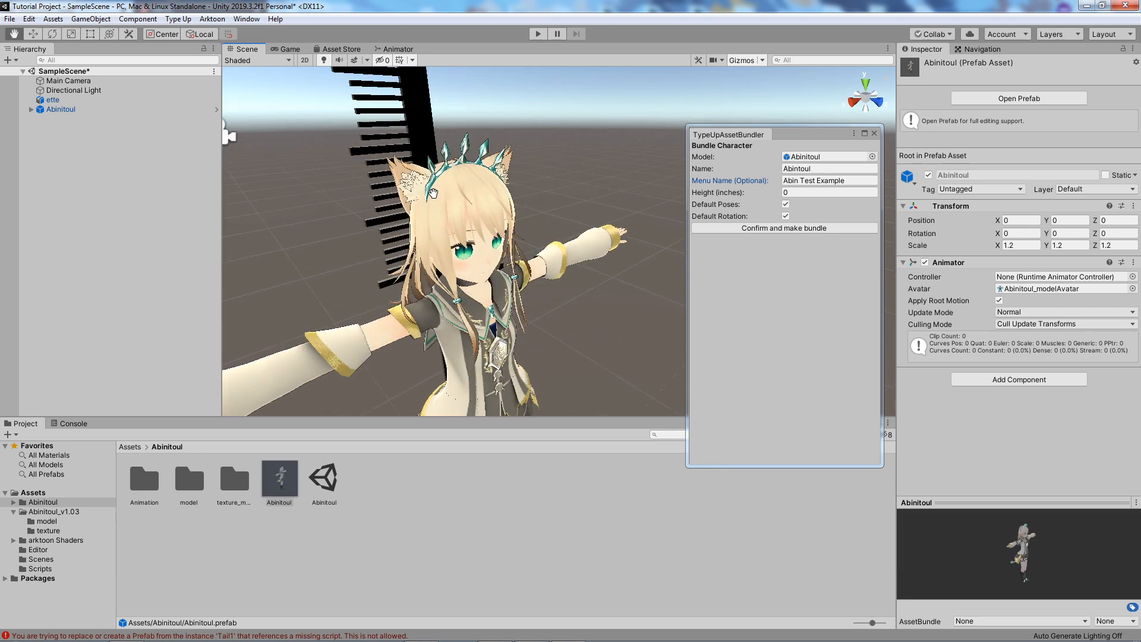
{"action": "left_click_drag", "start_coordinate": [434, 193], "coordinate": [438, 165], "text": "alt"}
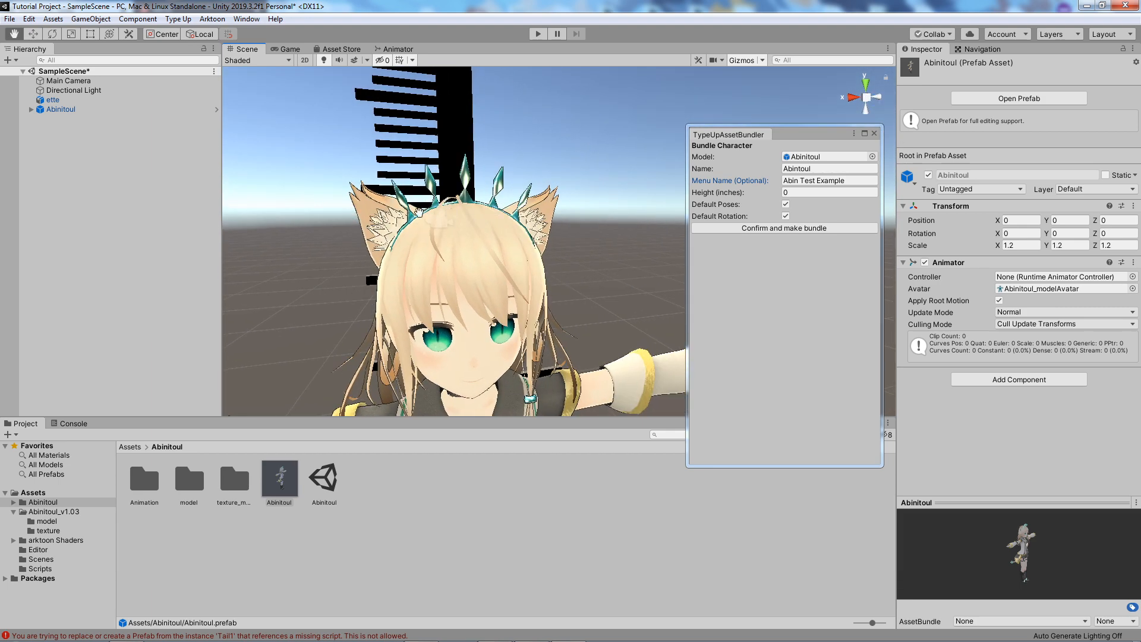
{"action": "left_click_drag", "start_coordinate": [377, 233], "coordinate": [656, 284], "text": "alt"}
{"action": "right_click_drag", "start_coordinate": [655, 284], "coordinate": [586, 291]}
{"action": "scroll", "coordinate": [579, 301], "scroll_direction": "down", "scroll_amount": 4}
{"action": "middle_click_drag", "start_coordinate": [510, 322], "coordinate": [600, 327]}
{"action": "right_click_drag", "start_coordinate": [574, 312], "coordinate": [652, 311]}
{"action": "middle_click_drag", "start_coordinate": [472, 297], "coordinate": [605, 280]}
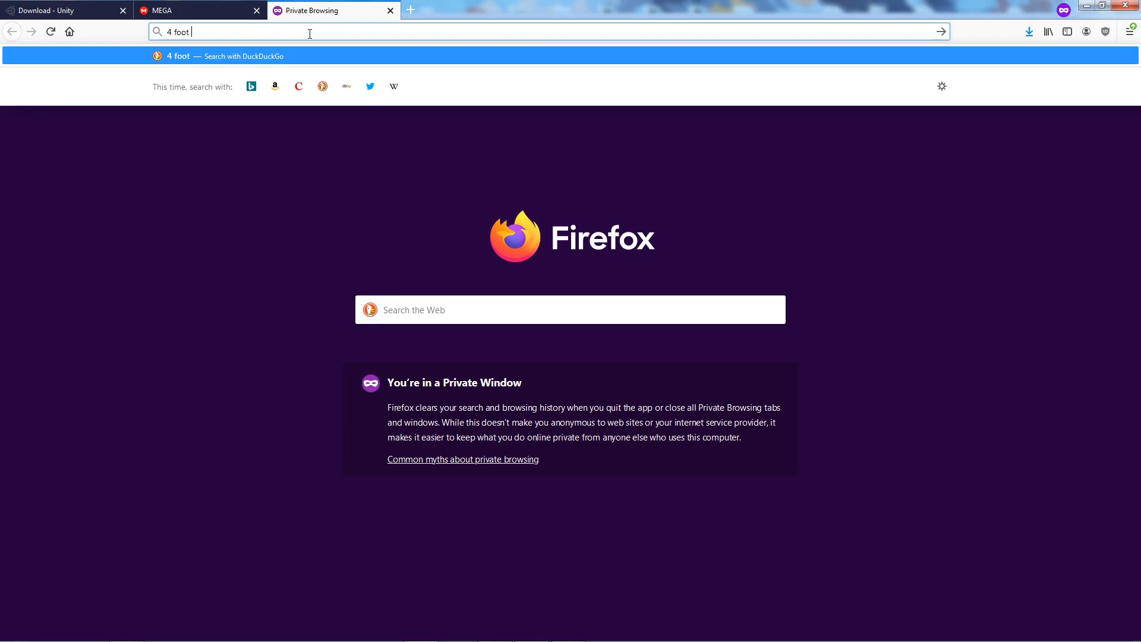
- Search the web for "4 foot 5 in inches" and set the bundle's height to 53 inches
{"action": "type", "text": "5 in inches"}
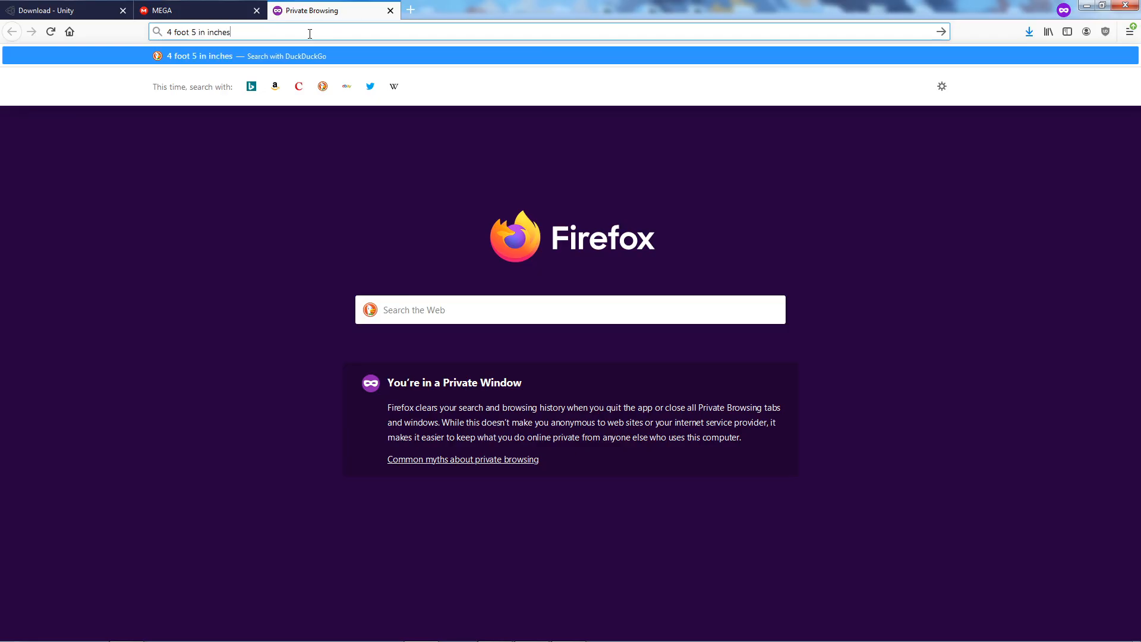
{"action": "key", "text": "Return"}
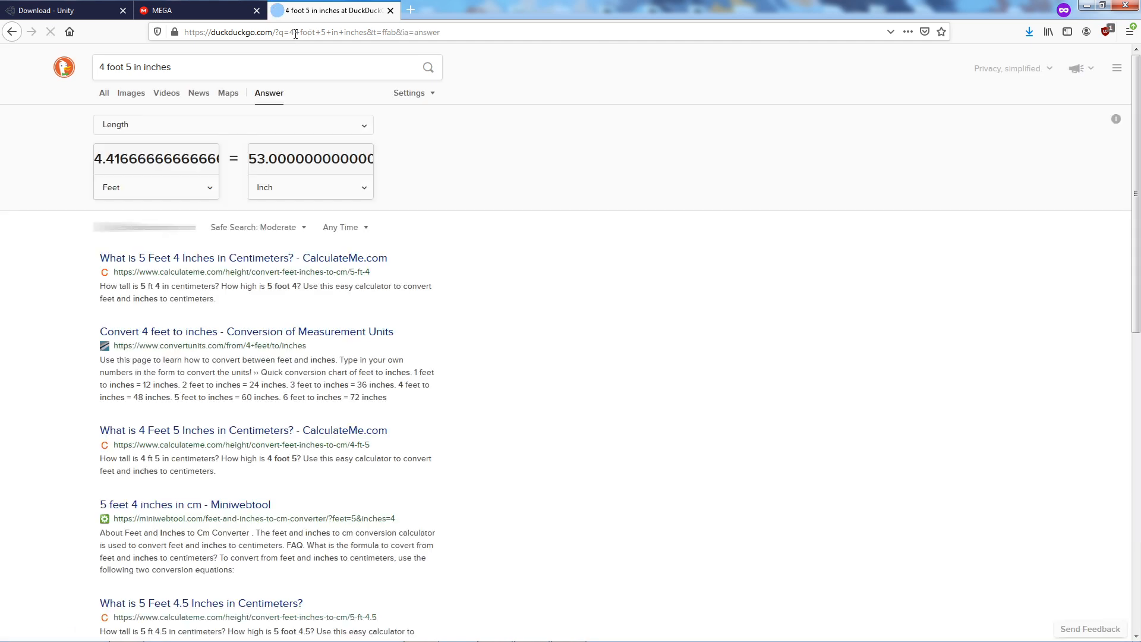
{"action": "triple_click", "coordinate": [260, 159]}
{"action": "key", "text": "alt+Tab"}
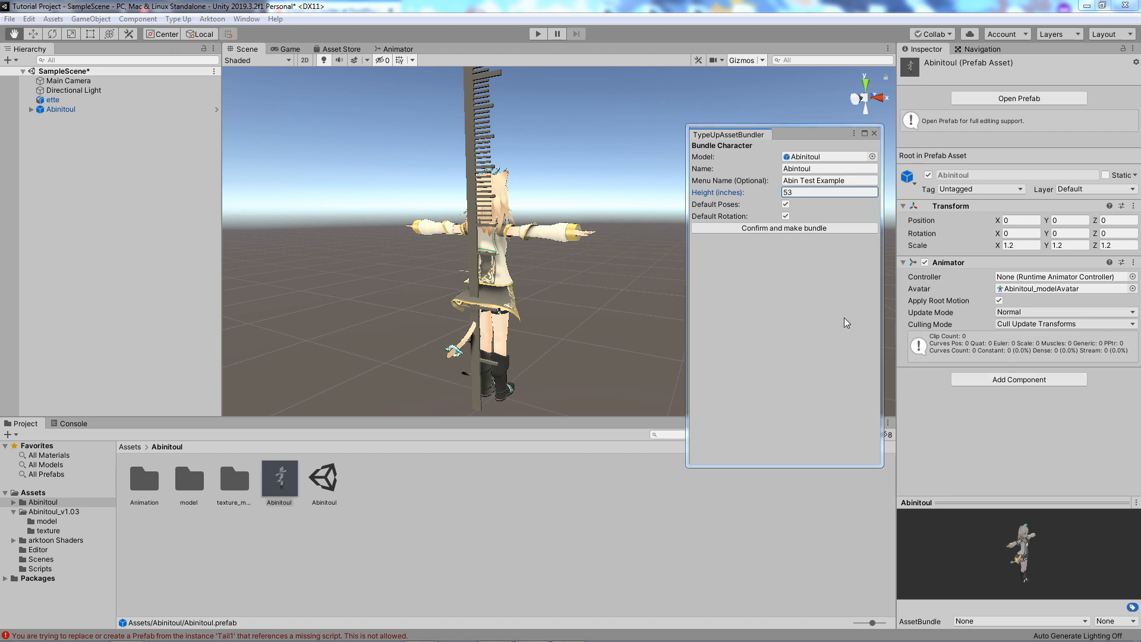
- Keep Default Poses and Default Rotation enabled and make the character bundle
{"action": "left_click", "coordinate": [828, 229]}
{"action": "left_click", "coordinate": [731, 204]}
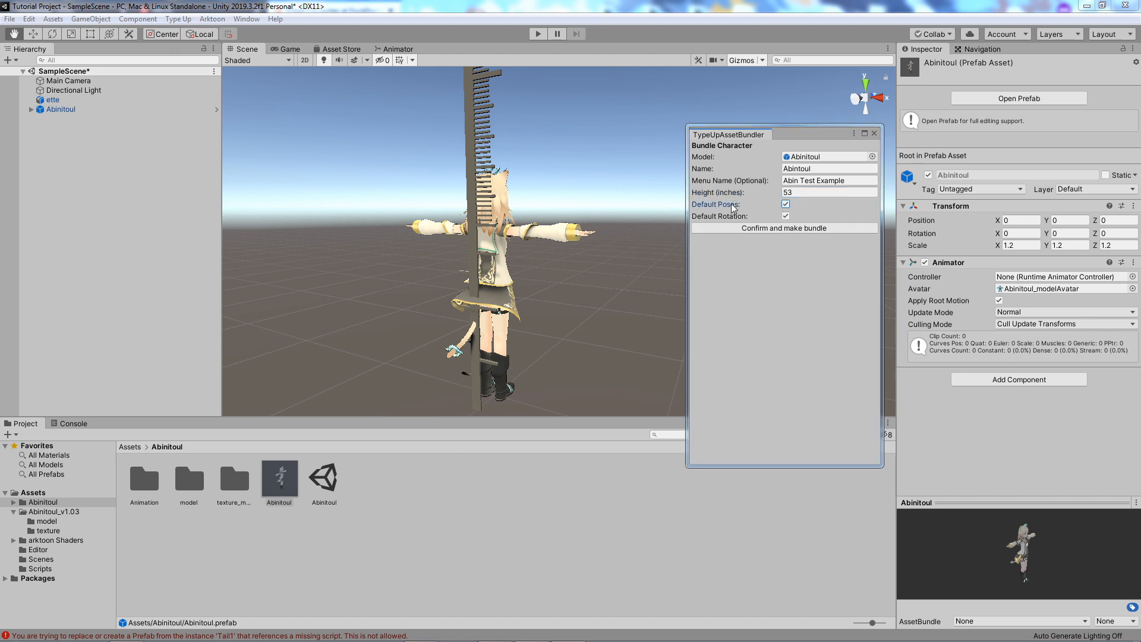
{"action": "left_click_drag", "start_coordinate": [556, 220], "coordinate": [402, 234], "text": "alt"}
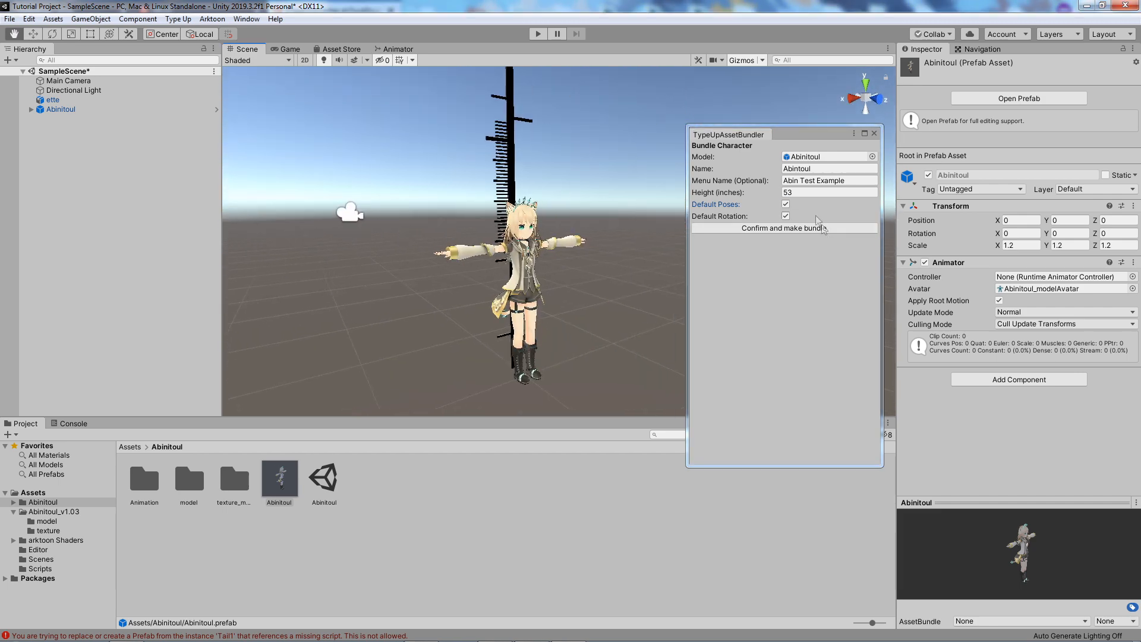
{"action": "left_click", "coordinate": [735, 218]}
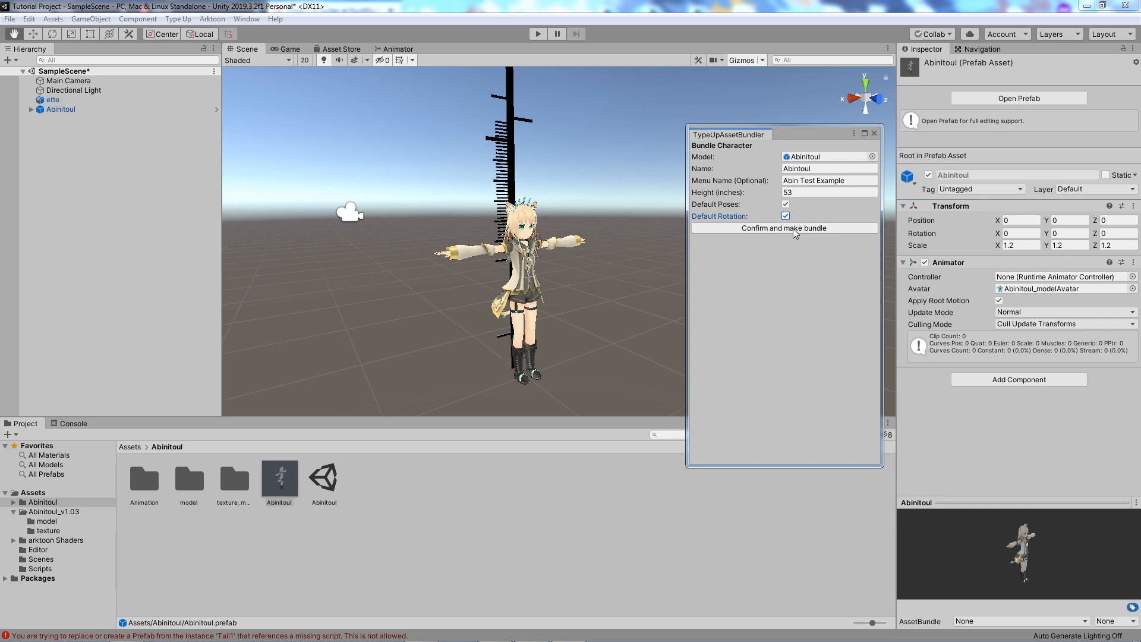
{"action": "left_click", "coordinate": [795, 229]}
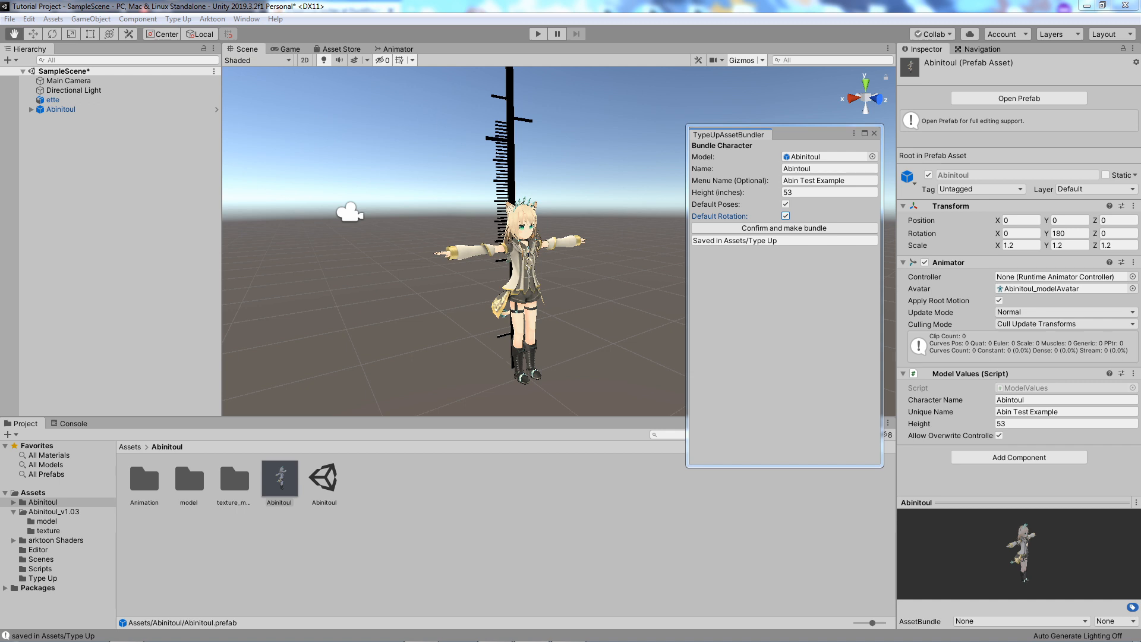
- Show the project's Assets/Type Up output folder in Windows Explorer and open it
{"action": "left_click", "coordinate": [51, 578]}
{"action": "right_click", "coordinate": [379, 527]}
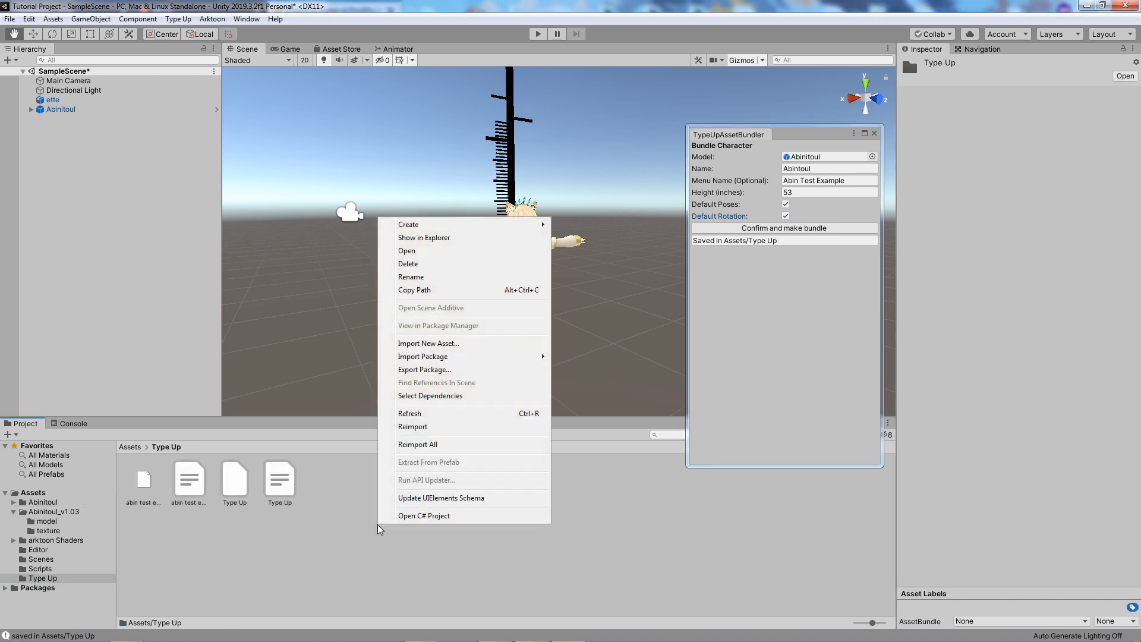
{"action": "left_click", "coordinate": [429, 237]}
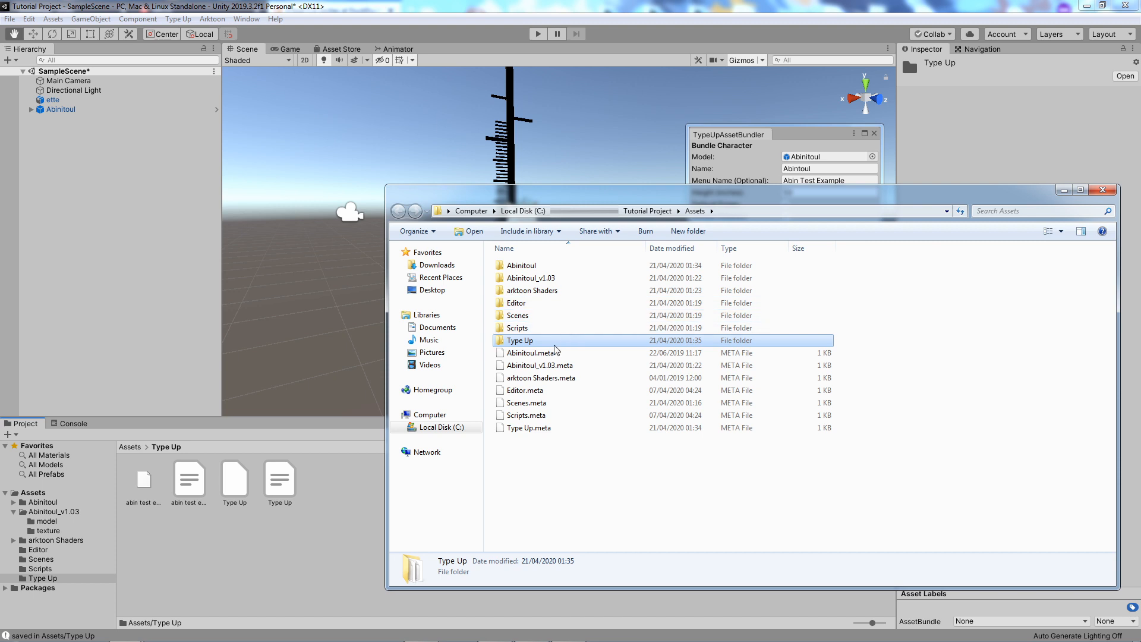
{"action": "double_click", "coordinate": [554, 343]}
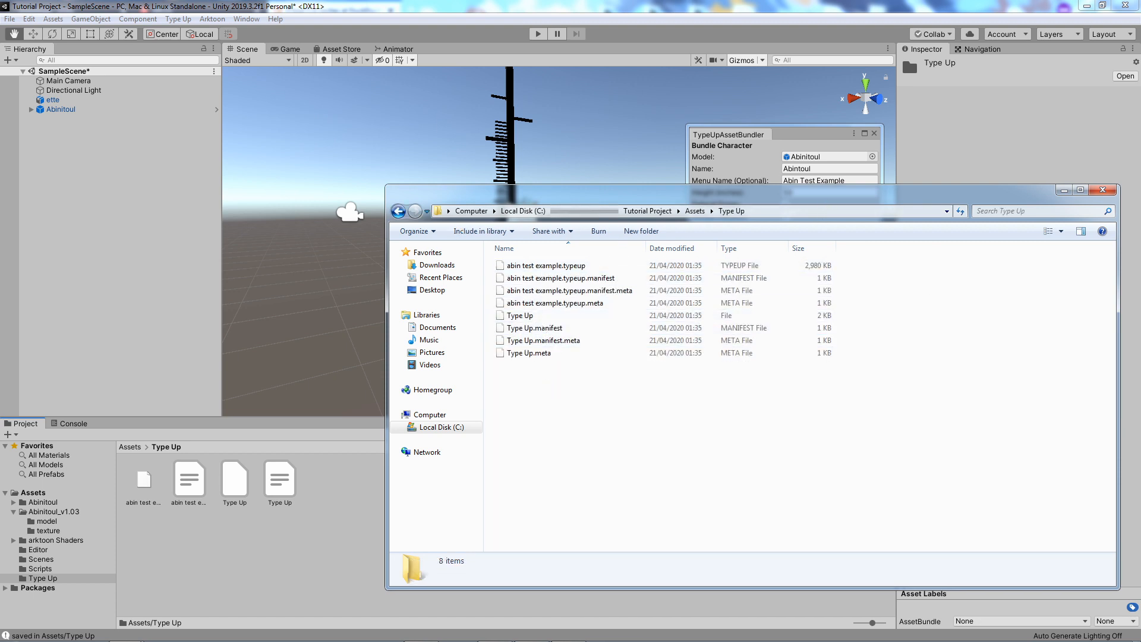
{"action": "left_click", "coordinate": [809, 469]}
- Switch to Steam and browse the local files of the Type Up game
{"action": "key", "text": "alt+Tab"}
{"action": "right_click", "coordinate": [384, 458]}
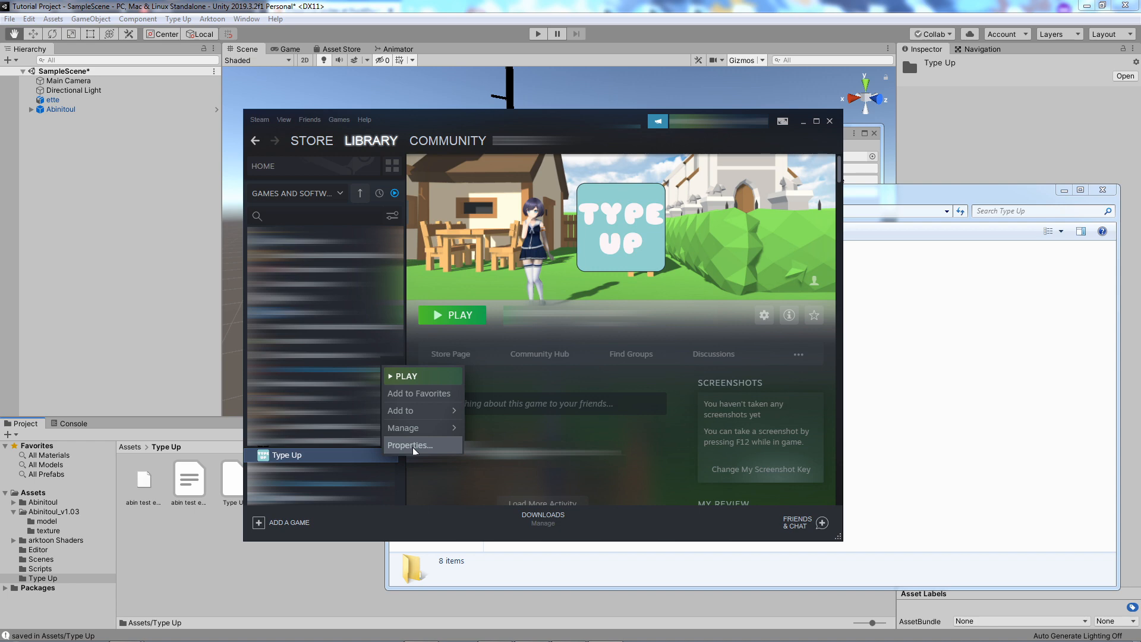
{"action": "left_click", "coordinate": [411, 446]}
{"action": "left_click", "coordinate": [531, 159]}
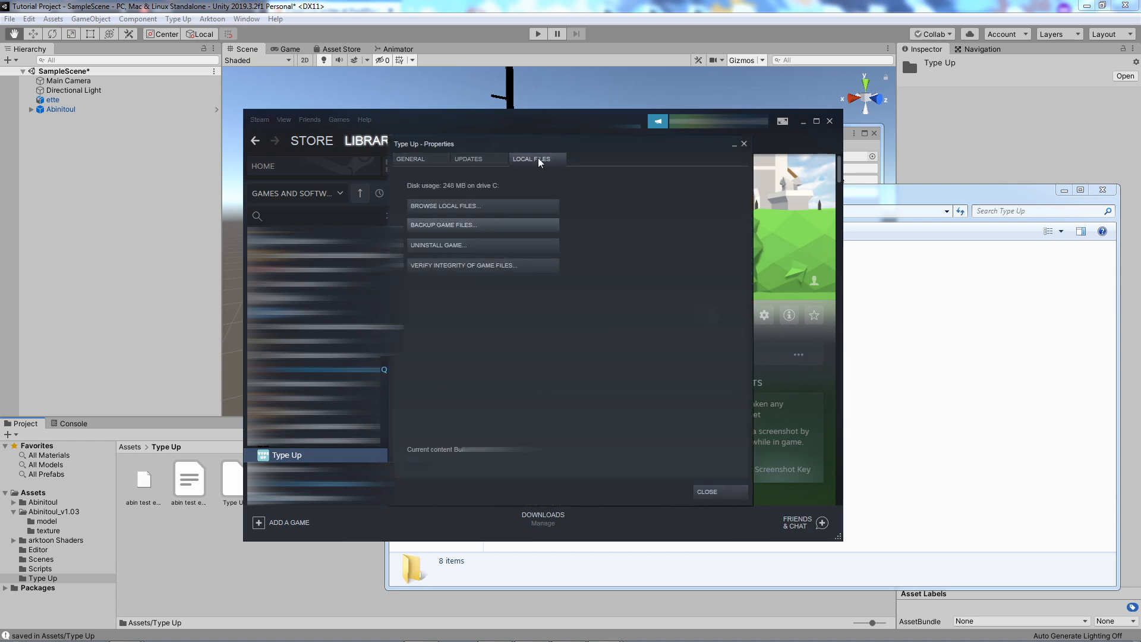
{"action": "left_click", "coordinate": [486, 206]}
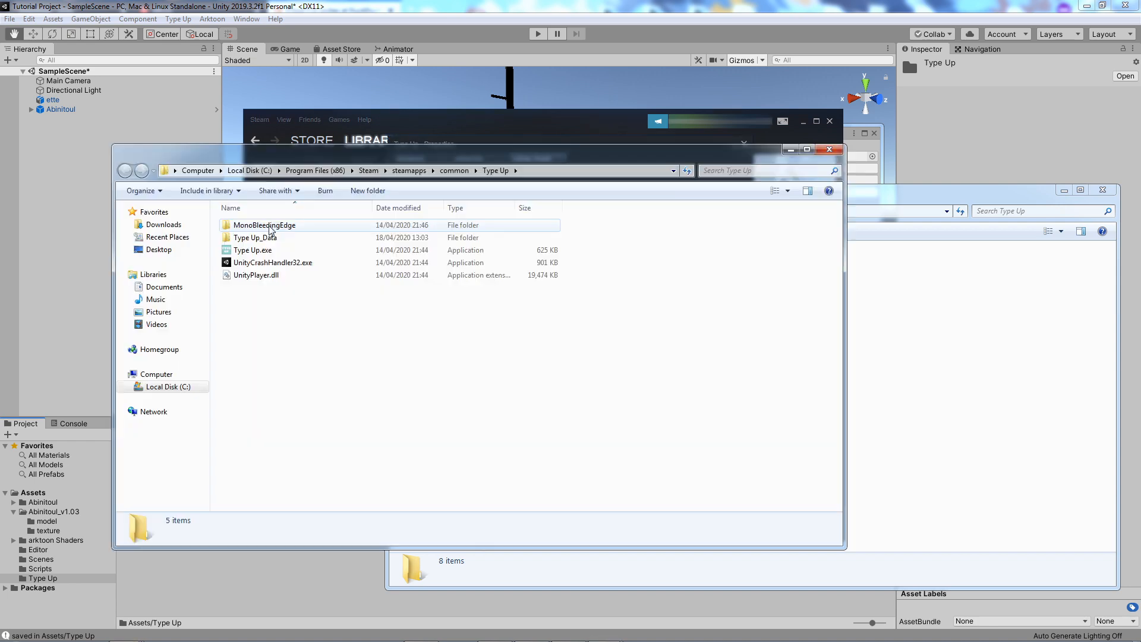
- Open the StreamingAssets folder inside the game's Type Up_Data folder
{"action": "left_click", "coordinate": [263, 238]}
{"action": "double_click", "coordinate": [264, 240]}
{"action": "double_click", "coordinate": [269, 248]}
- Copy "abin test example.typeup" from the project's Type Up folder into the game's StreamingAssets folder
{"action": "left_click", "coordinate": [951, 296]}
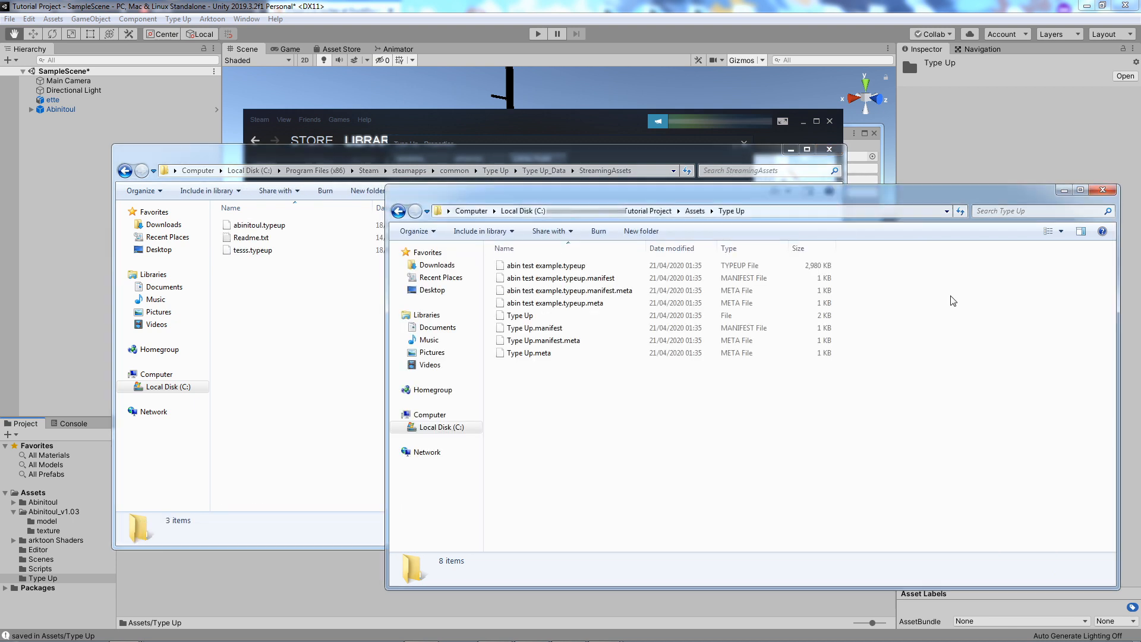
{"action": "left_click", "coordinate": [538, 267]}
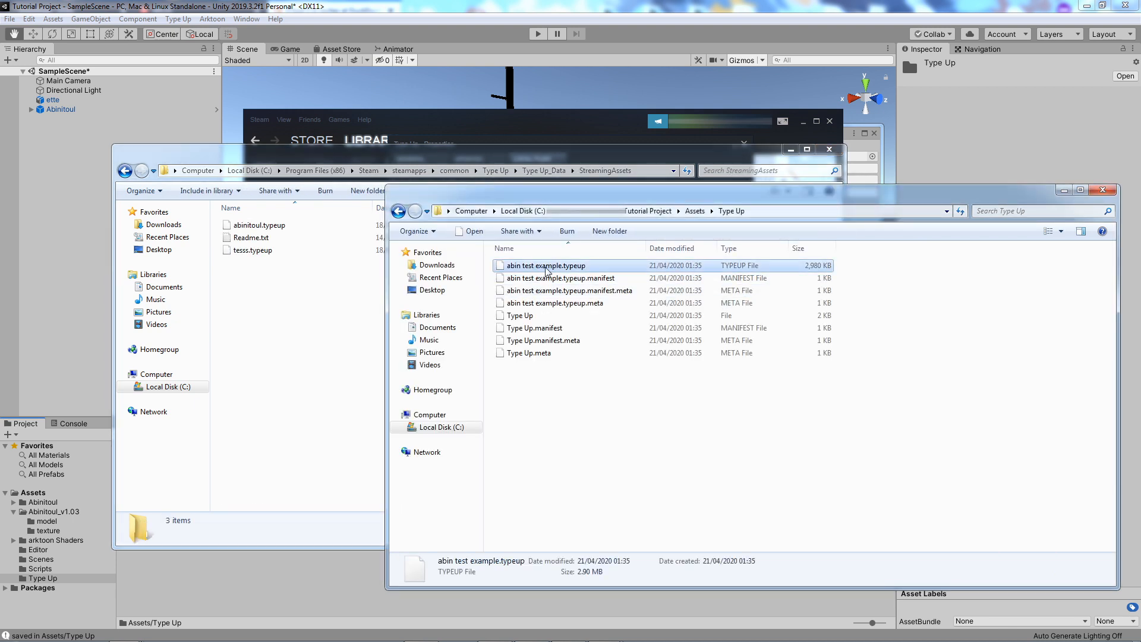
{"action": "right_click", "coordinate": [547, 272]}
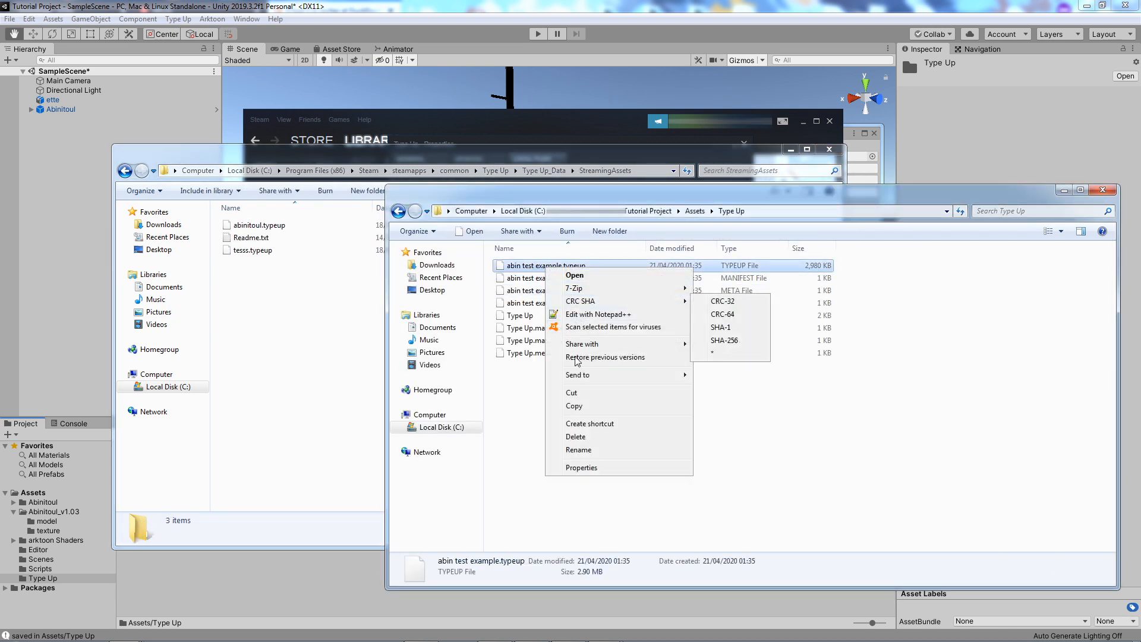
{"action": "left_click", "coordinate": [574, 406]}
{"action": "left_click", "coordinate": [372, 326]}
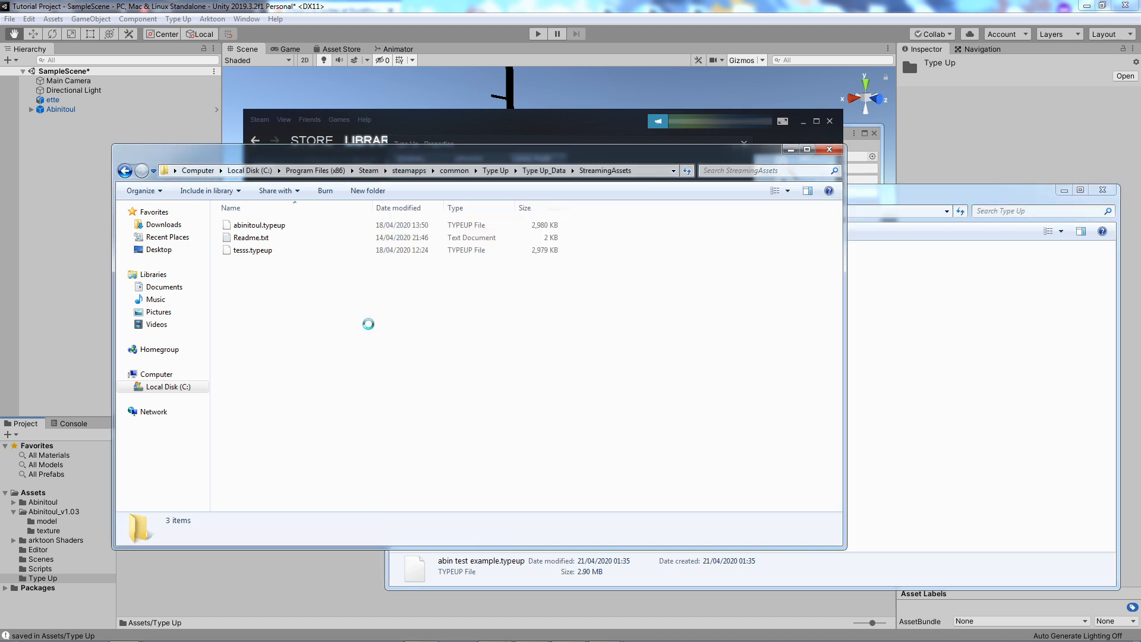
{"action": "right_click", "coordinate": [371, 326]}
{"action": "left_click", "coordinate": [394, 426]}
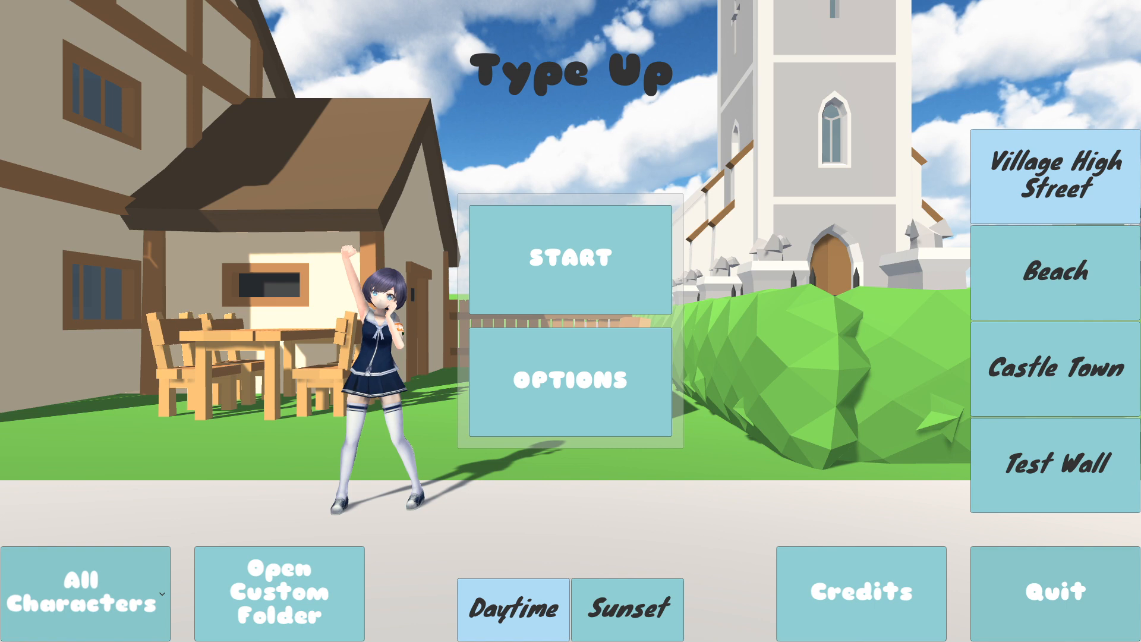
- Switch to the Type Up game and choose Abin Test Example as the character
{"action": "left_click", "coordinate": [150, 584]}
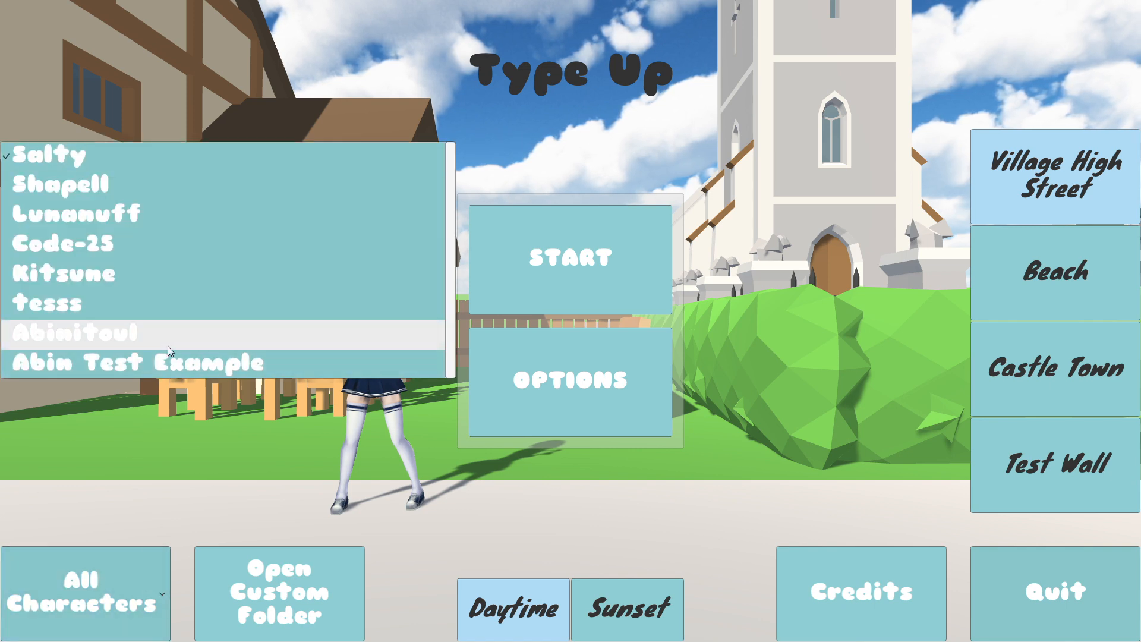
{"action": "left_click", "coordinate": [198, 367]}
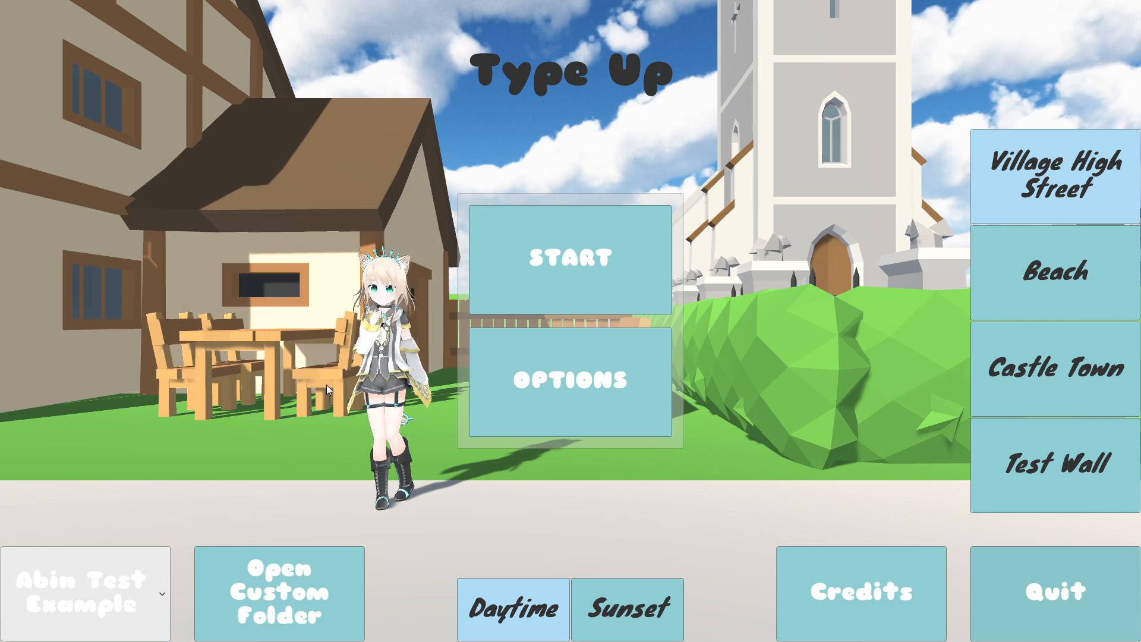
- Preview the character at sunset in Village High Street and Castle Town, and return to Village High Street in daytime
{"action": "left_click", "coordinate": [635, 603]}
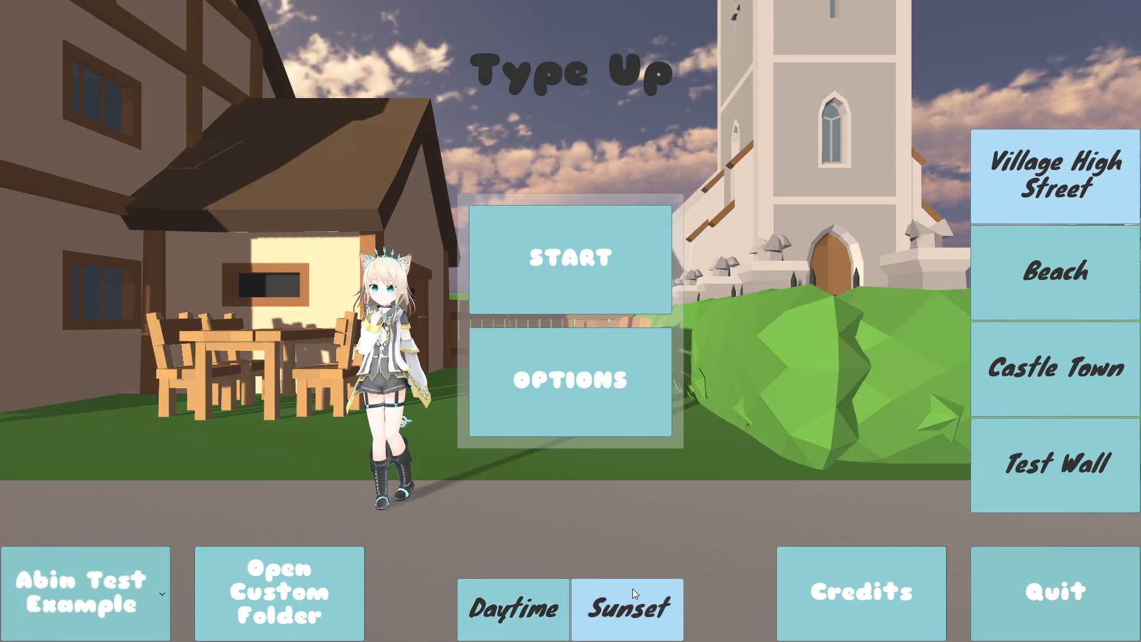
{"action": "left_click", "coordinate": [1061, 397]}
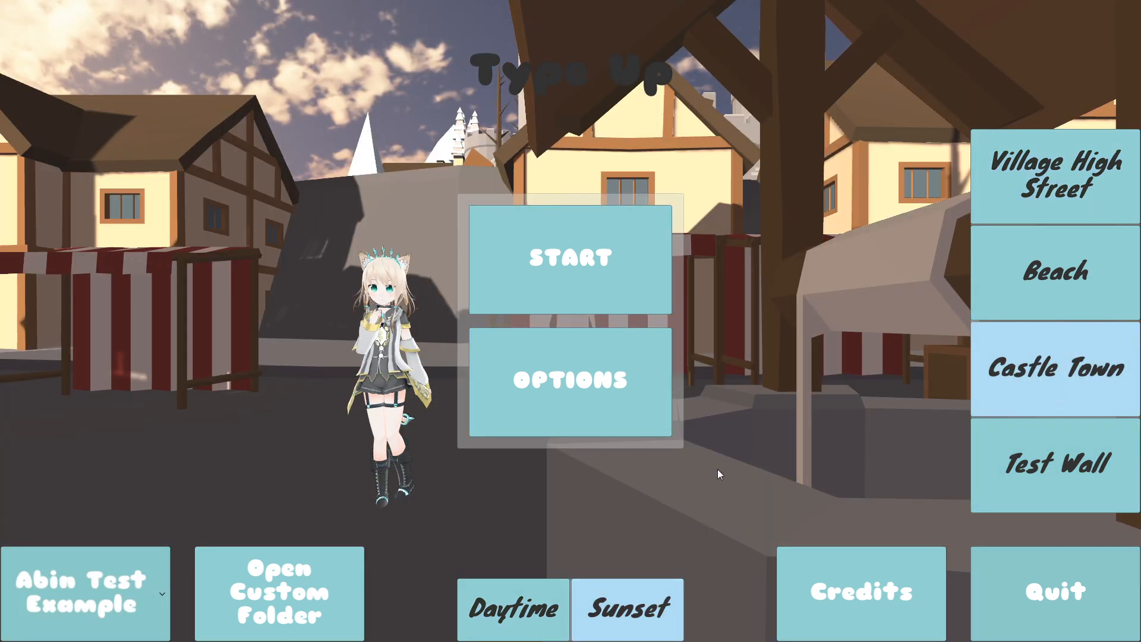
{"action": "left_click", "coordinate": [1020, 200]}
{"action": "left_click", "coordinate": [543, 600]}
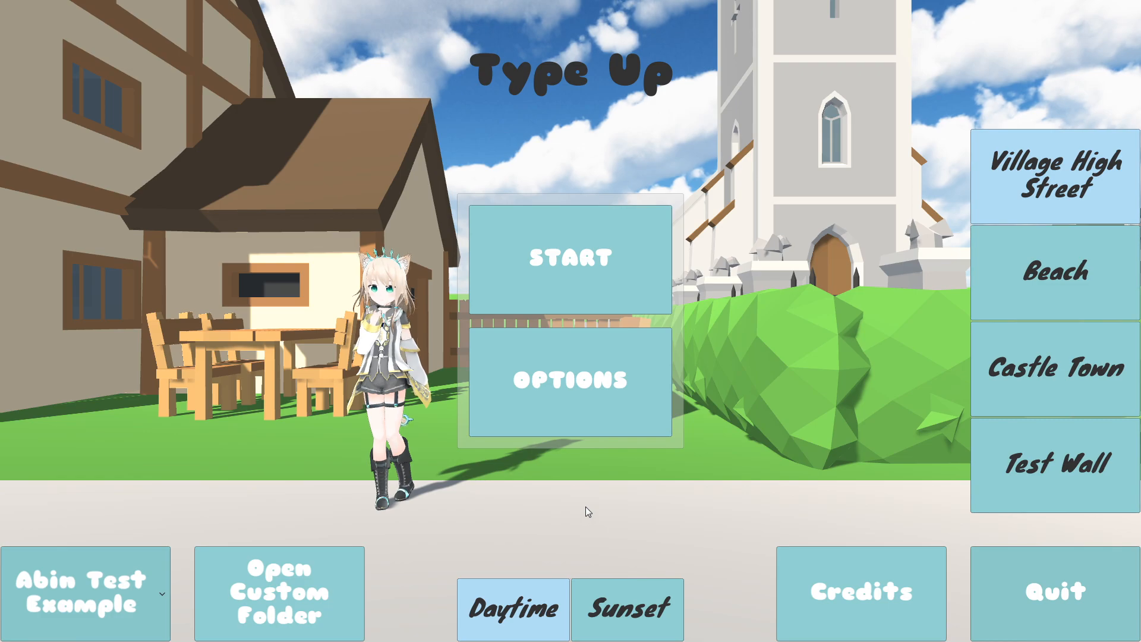
{"action": "right_click_drag", "start_coordinate": [499, 417], "coordinate": [628, 610]}
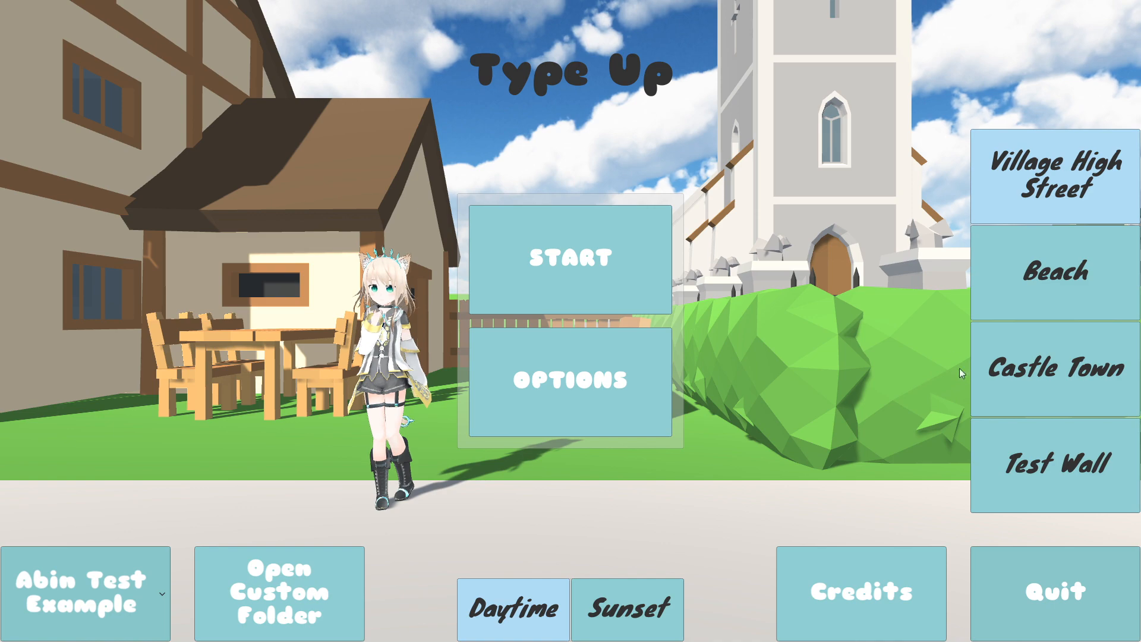
- Preview the character in daytime in Castle Town, Test Wall and Beach, and return to Village High Street
{"action": "left_click", "coordinate": [1007, 376]}
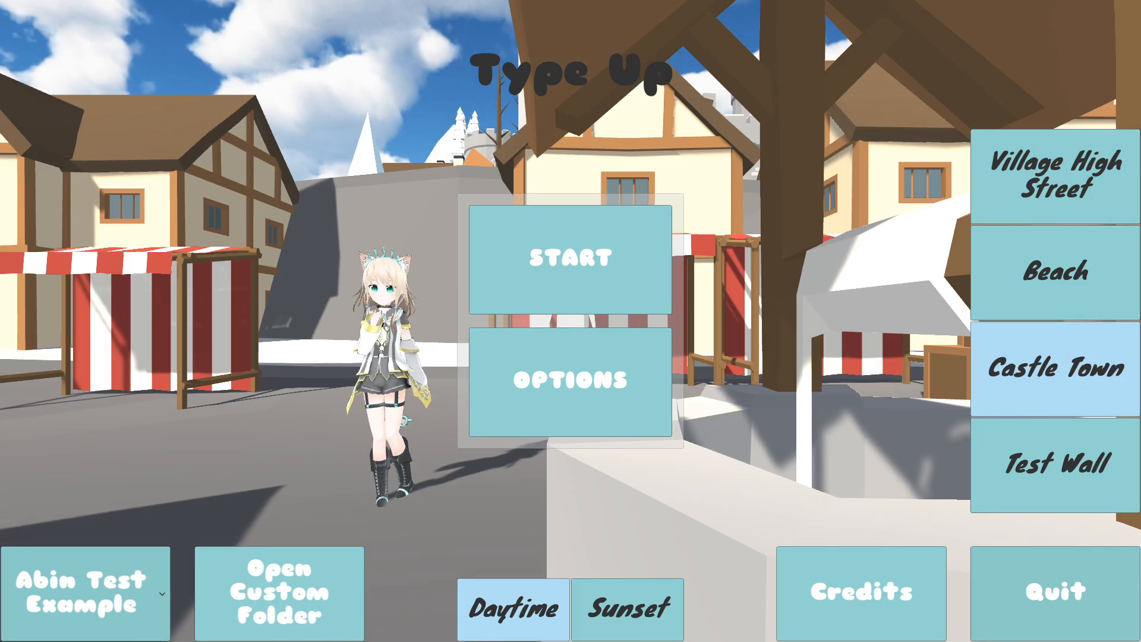
{"action": "left_click", "coordinate": [1065, 472]}
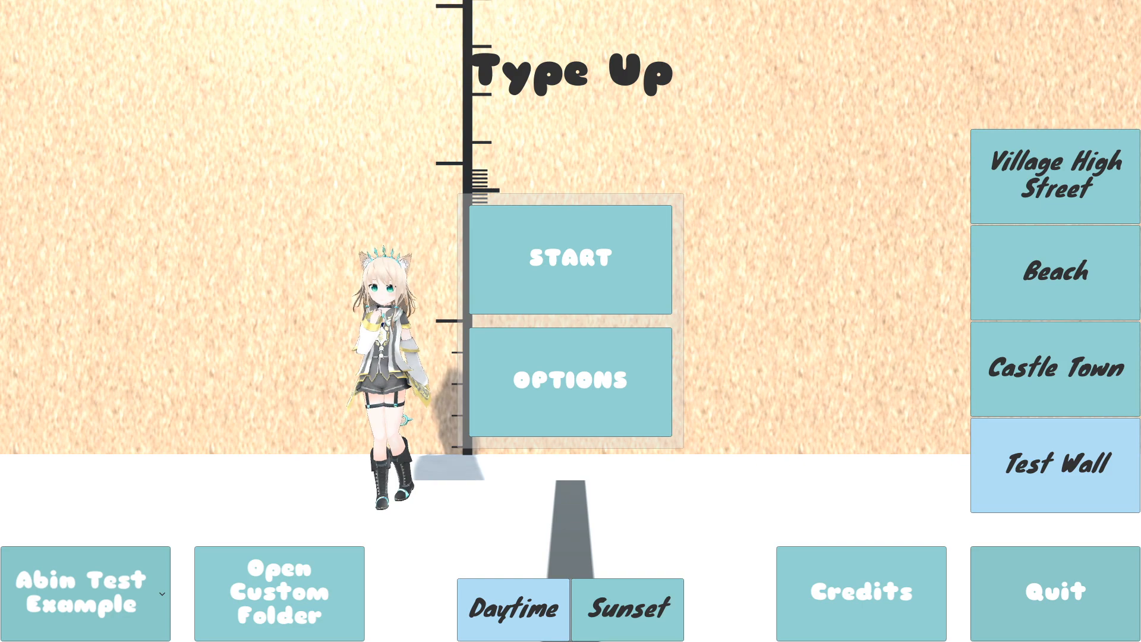
{"action": "left_click", "coordinate": [1026, 257]}
{"action": "left_click", "coordinate": [1037, 190]}
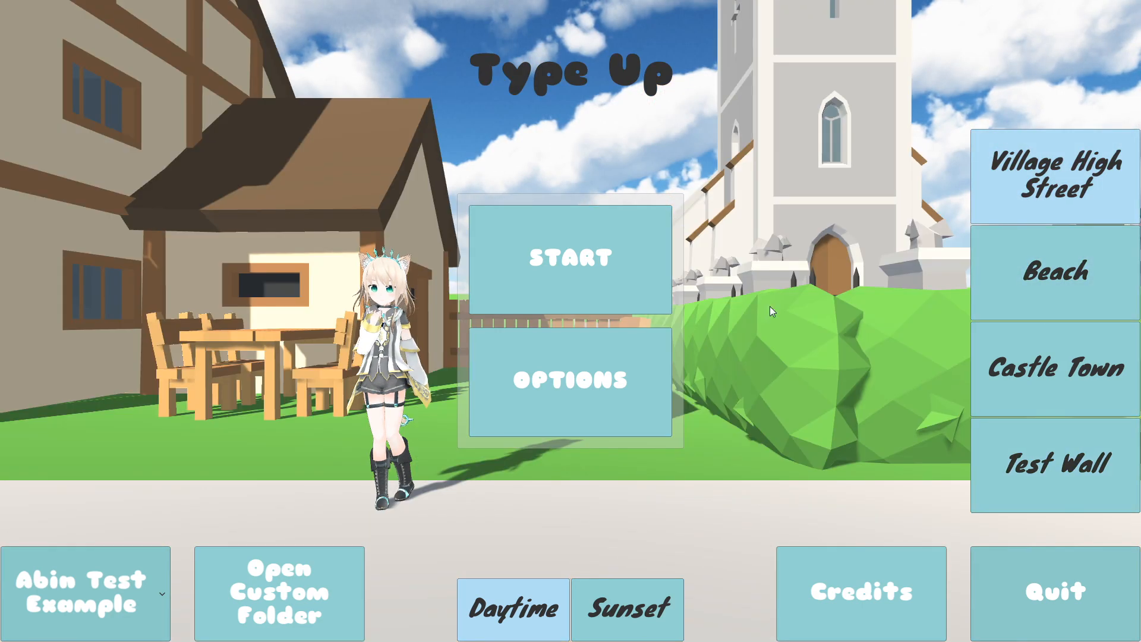